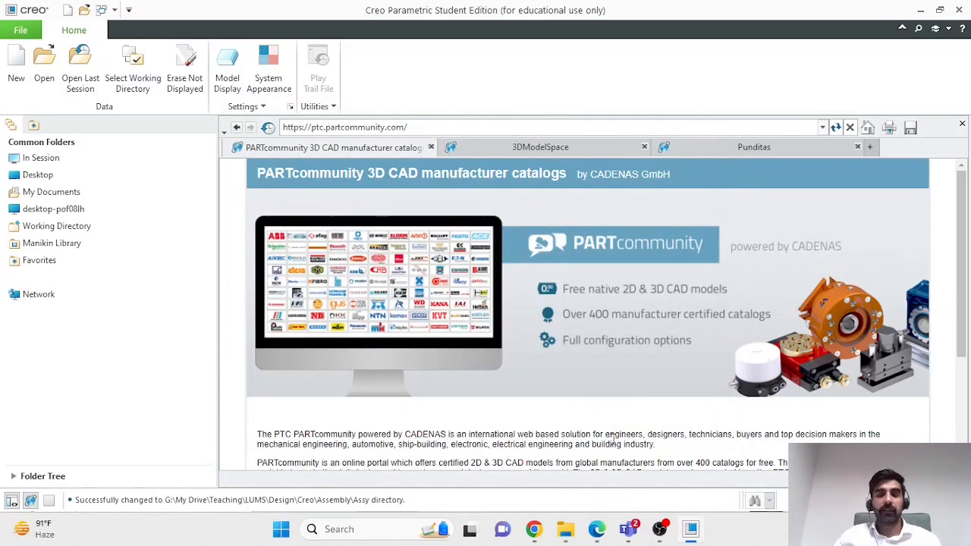
Step: Create a new Design assembly named Gears using the default template
click(960, 127)
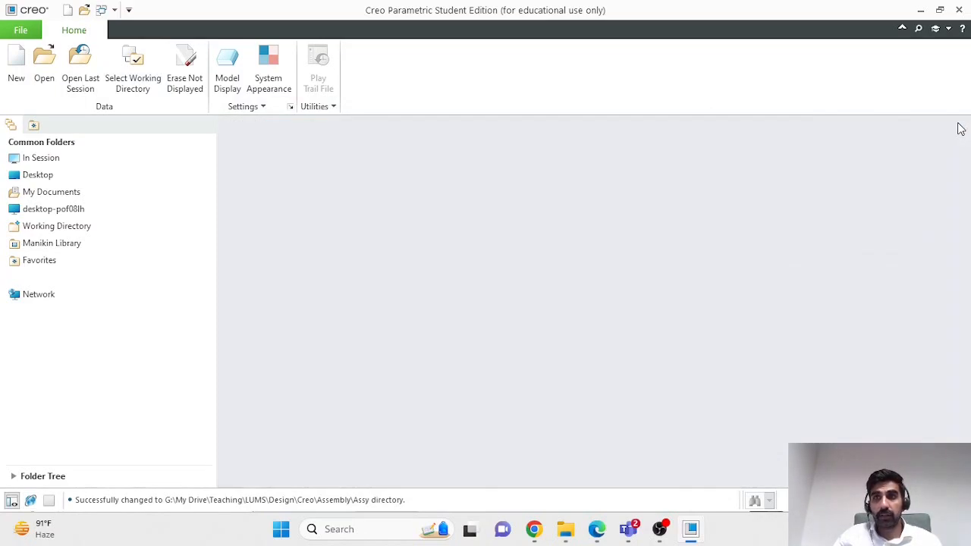
click(16, 64)
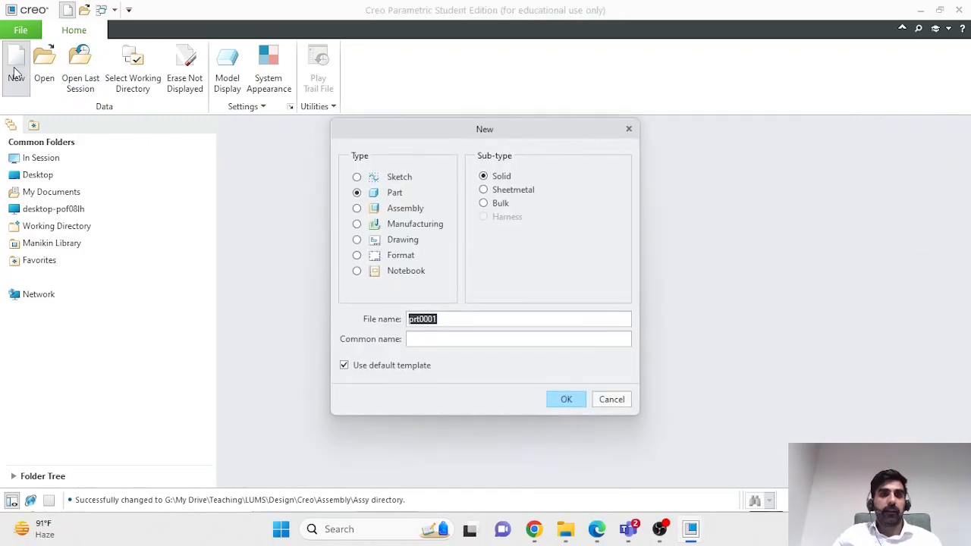
click(358, 209)
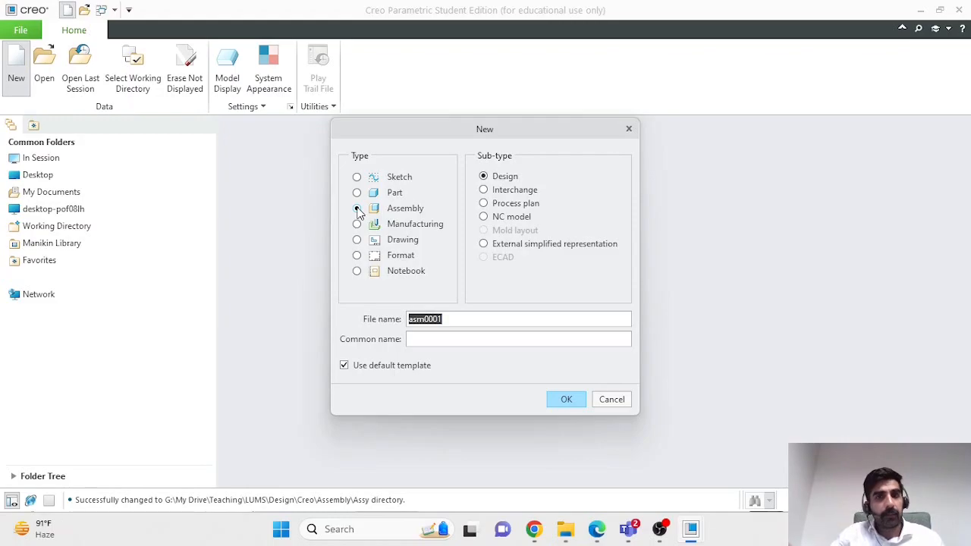
text(Gears)
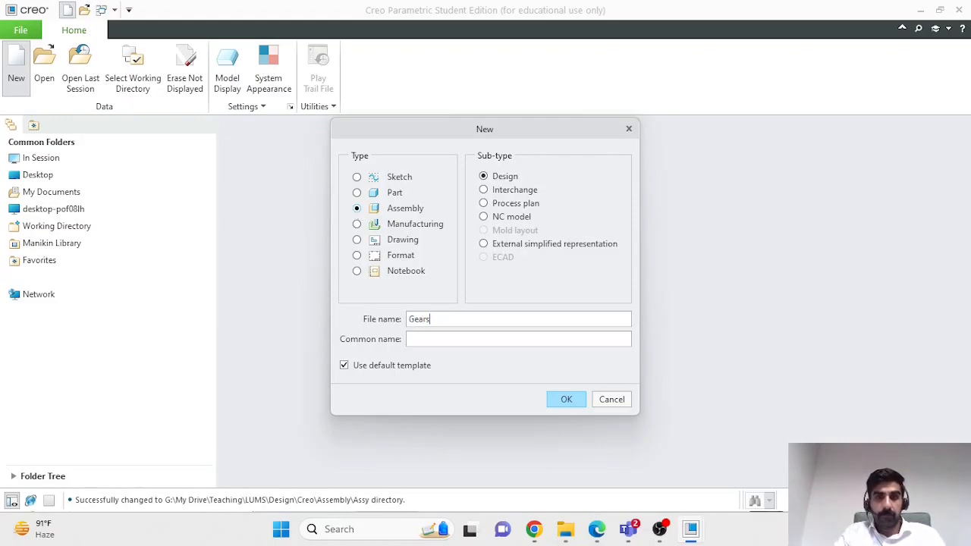
click(562, 398)
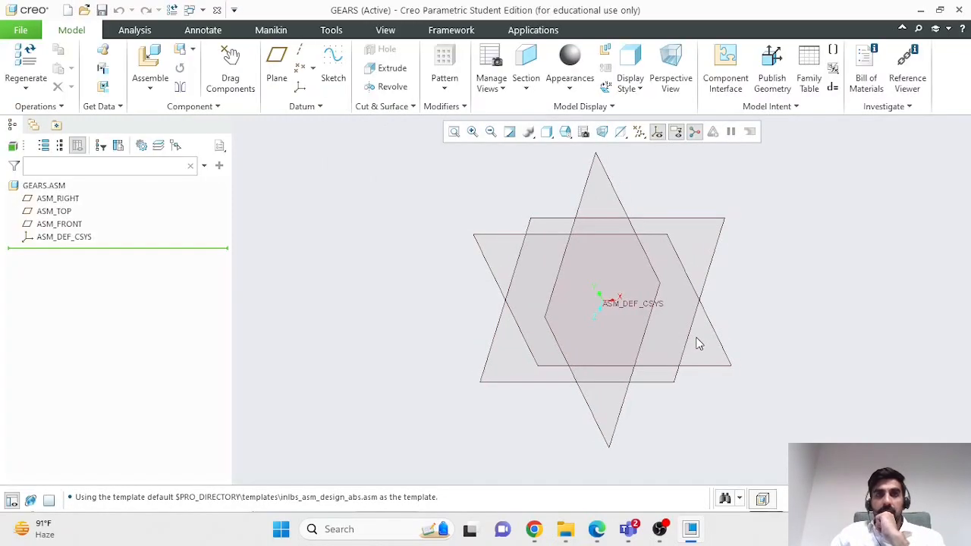
Step: Preview base.prt from the Assy folder and bring it into the assembly as the first component
click(150, 59)
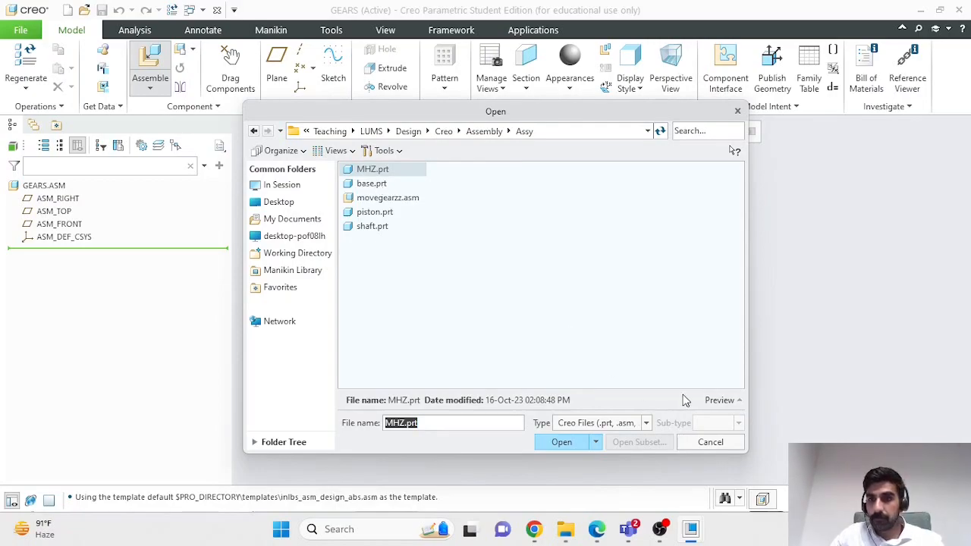
click(370, 187)
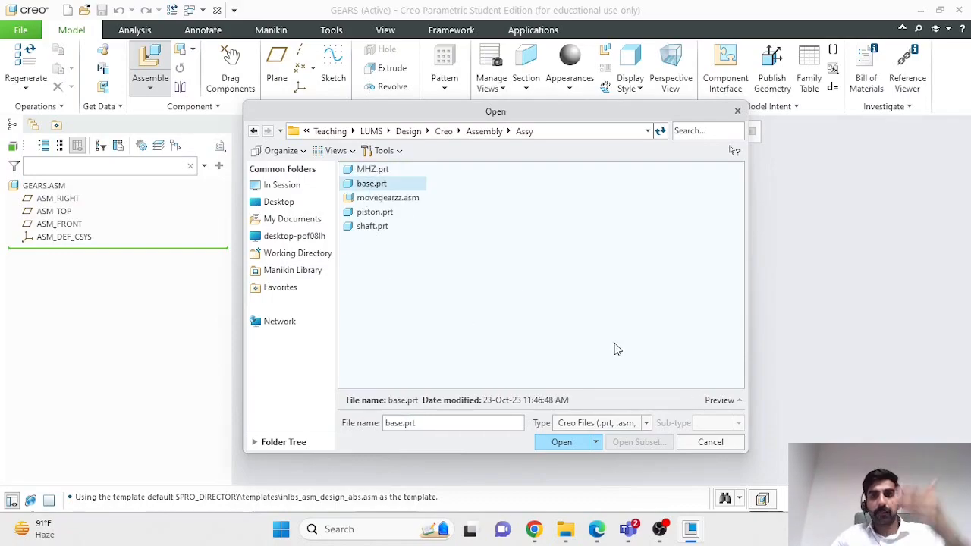
click(719, 400)
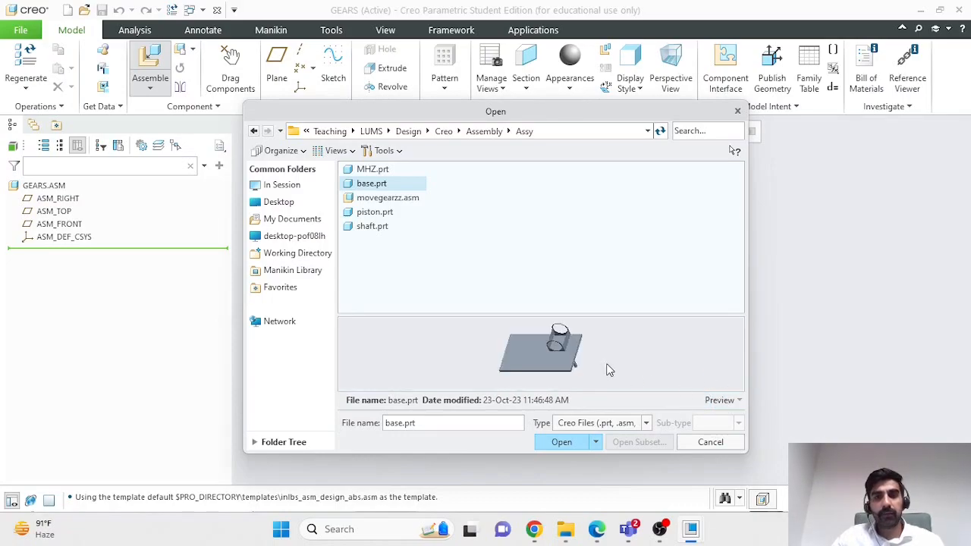
middle_drag(614, 369, 565, 361)
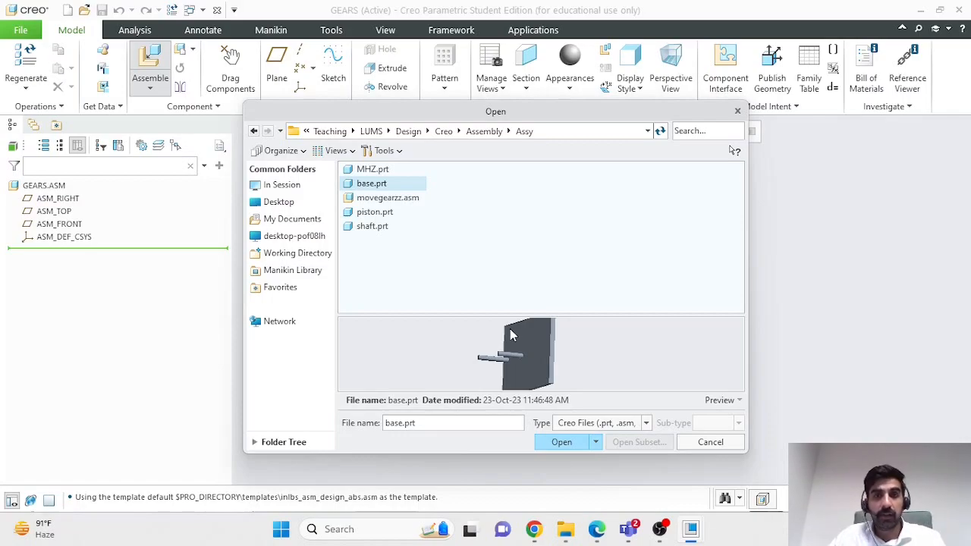
mouse_move(511, 334)
middle_down()
mouse_move(515, 345)
mouse_move(540, 341)
mouse_move(538, 363)
mouse_move(553, 361)
middle_up()
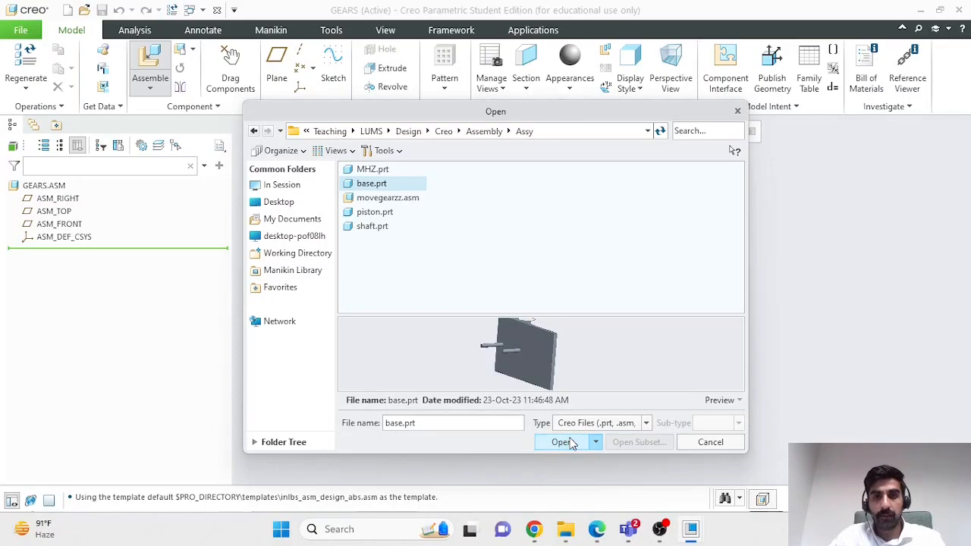
click(561, 442)
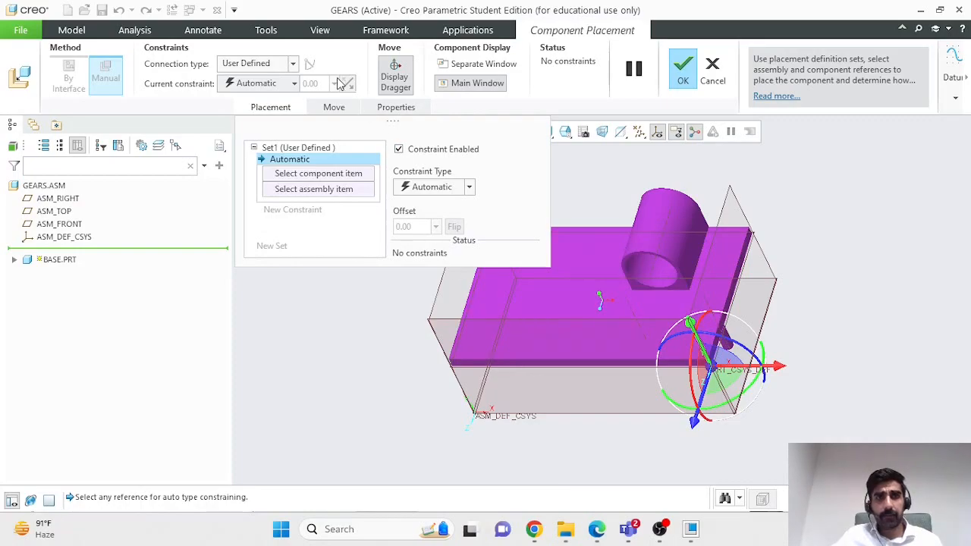
Step: Fix the base part at the assembly origin with a Default constraint and accept its placement
click(294, 64)
click(296, 78)
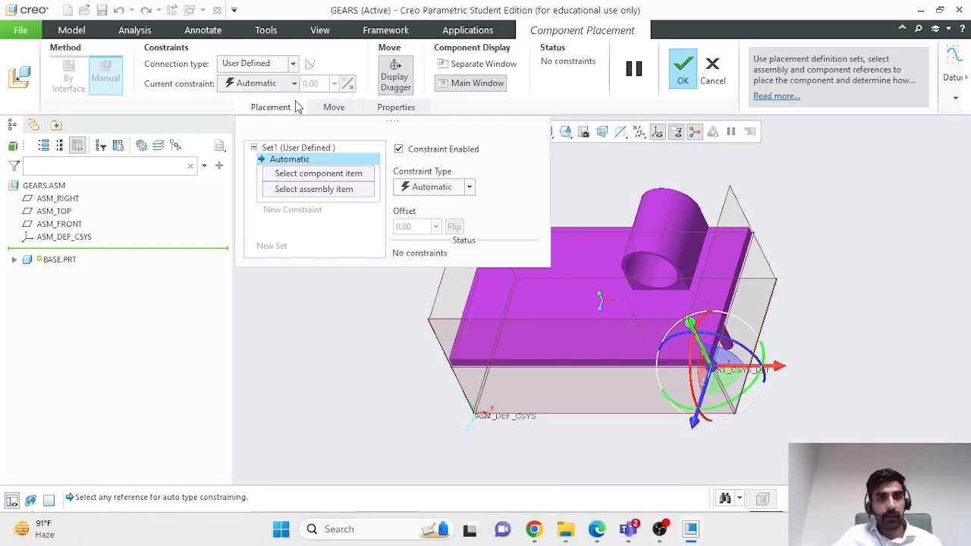
click(292, 84)
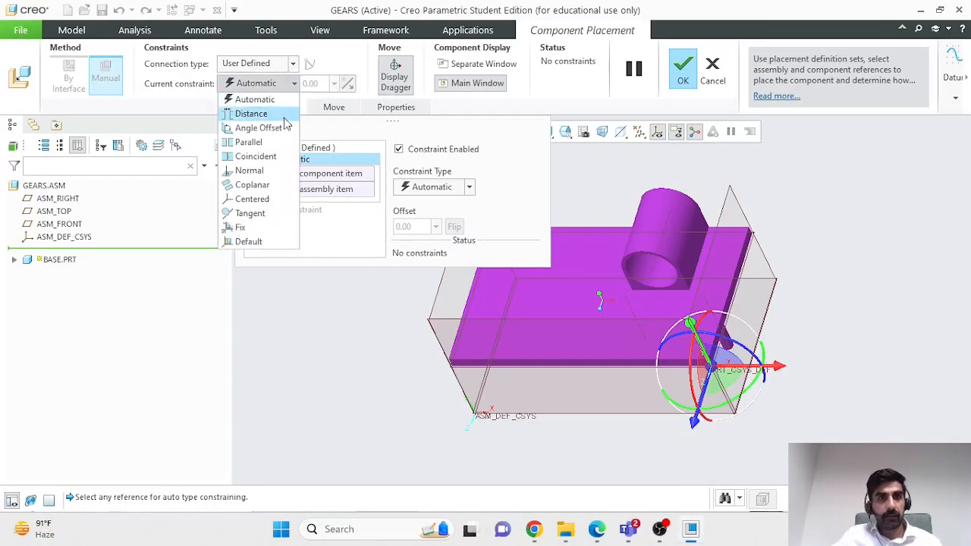
click(249, 241)
scroll(348, 443, down, 2)
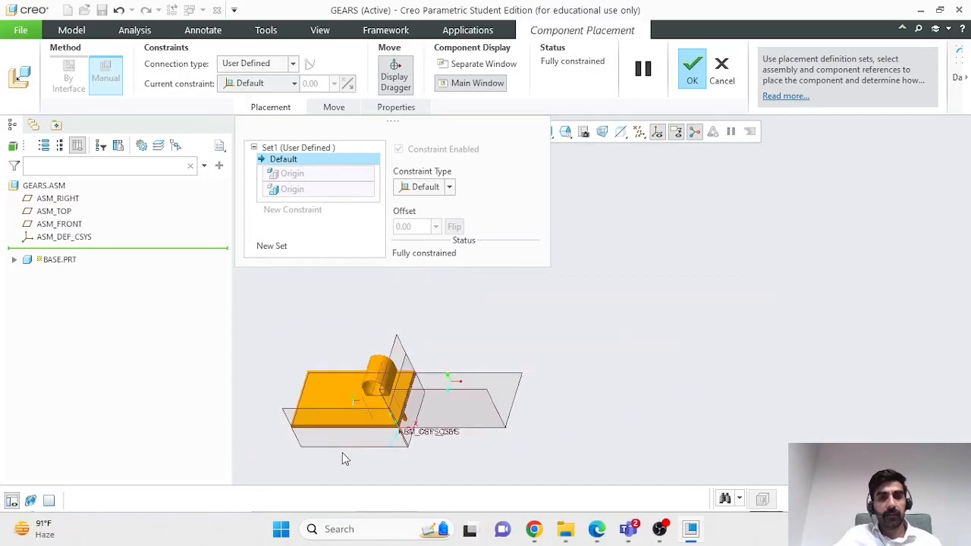
middle_drag(342, 457, 339, 415)
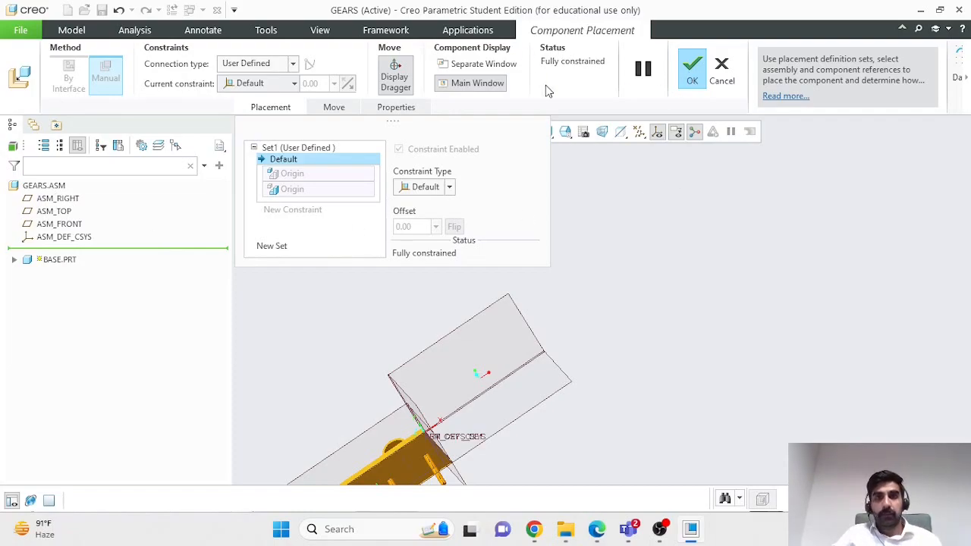
click(690, 72)
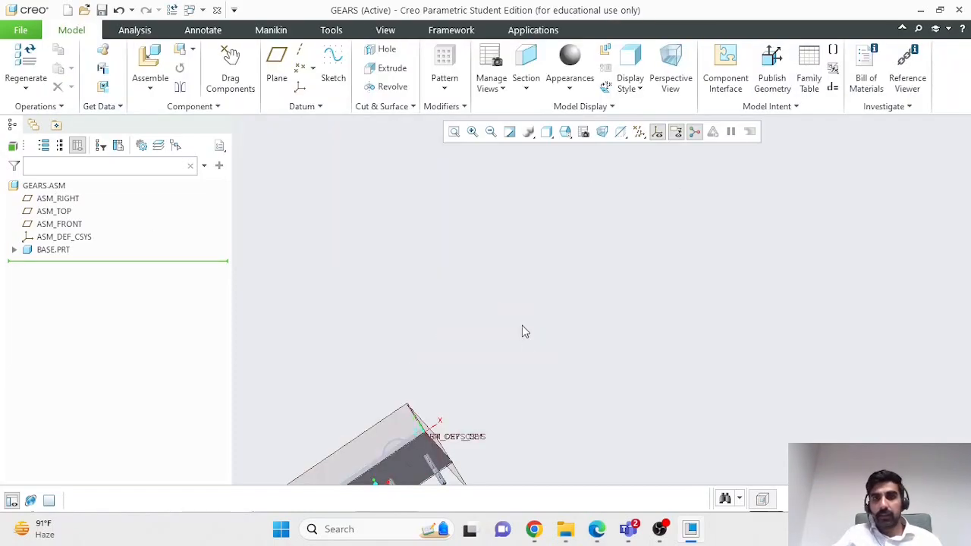
Step: Preview the gear part MHZ.prt and bring it into the assembly as a second component
scroll(489, 402, up, 5)
middle_drag(461, 418, 561, 278)
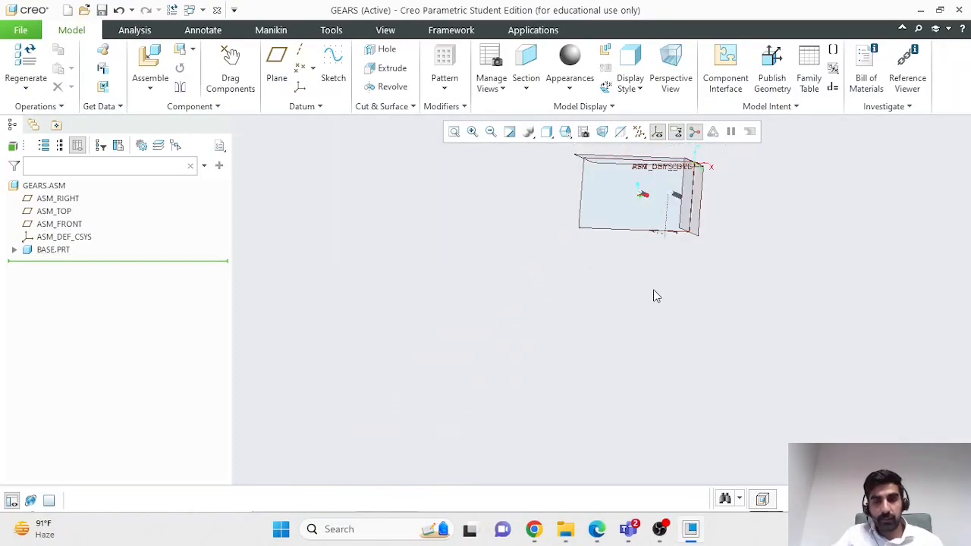
middle_drag(656, 289, 581, 128)
scroll(516, 182, up, 3)
scroll(472, 199, down, 5)
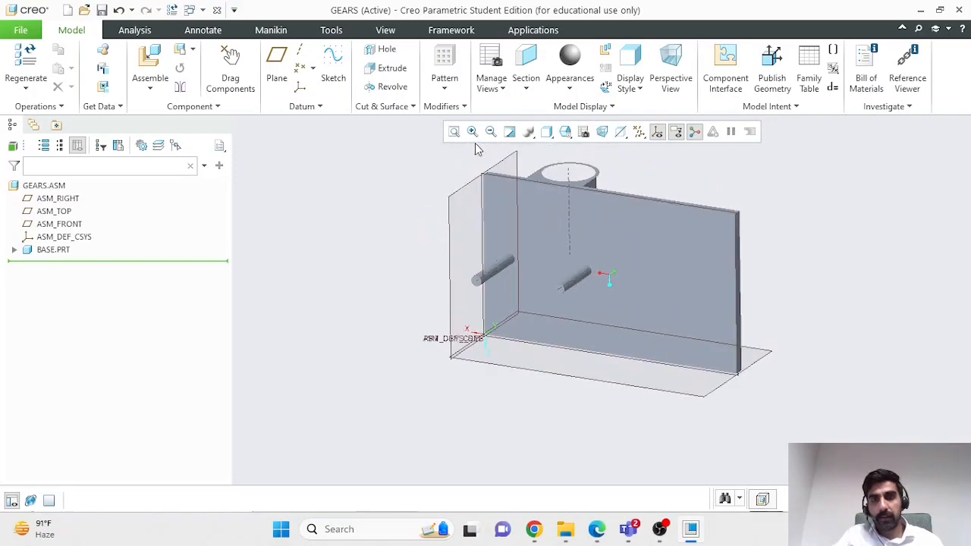
scroll(471, 198, down, 1)
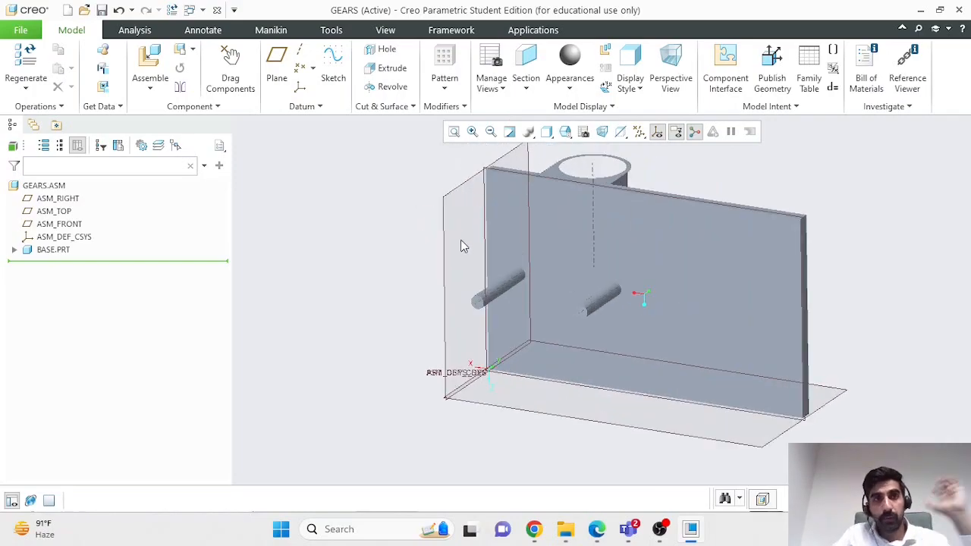
click(150, 59)
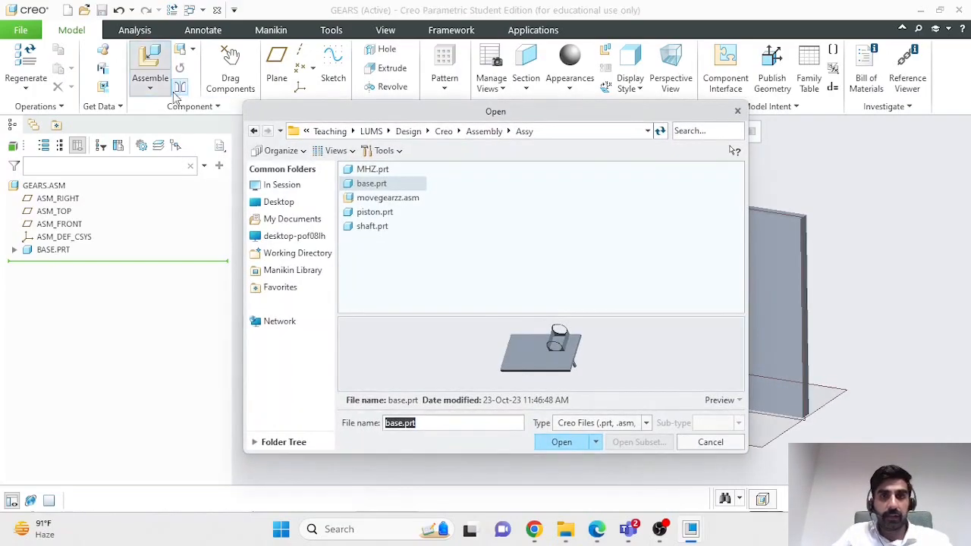
click(393, 170)
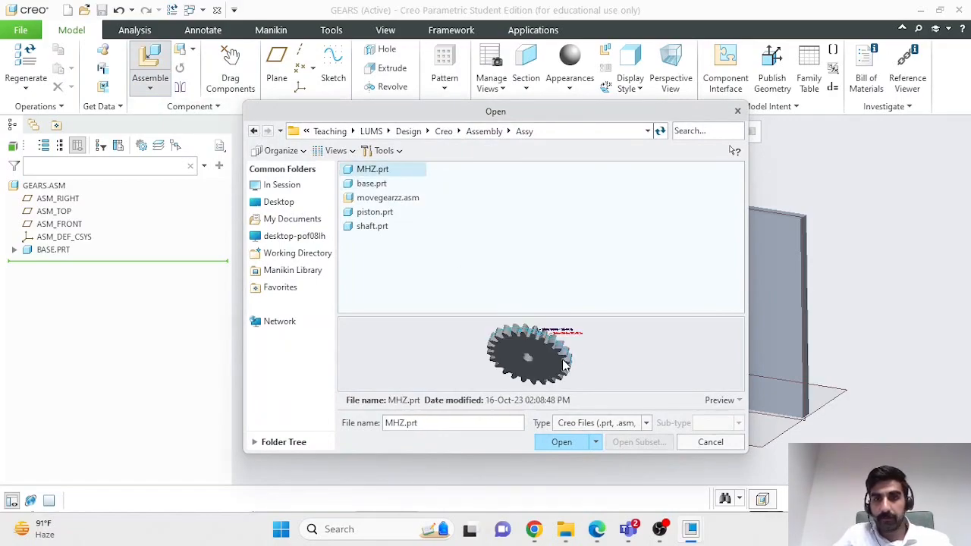
middle_drag(563, 350, 548, 358)
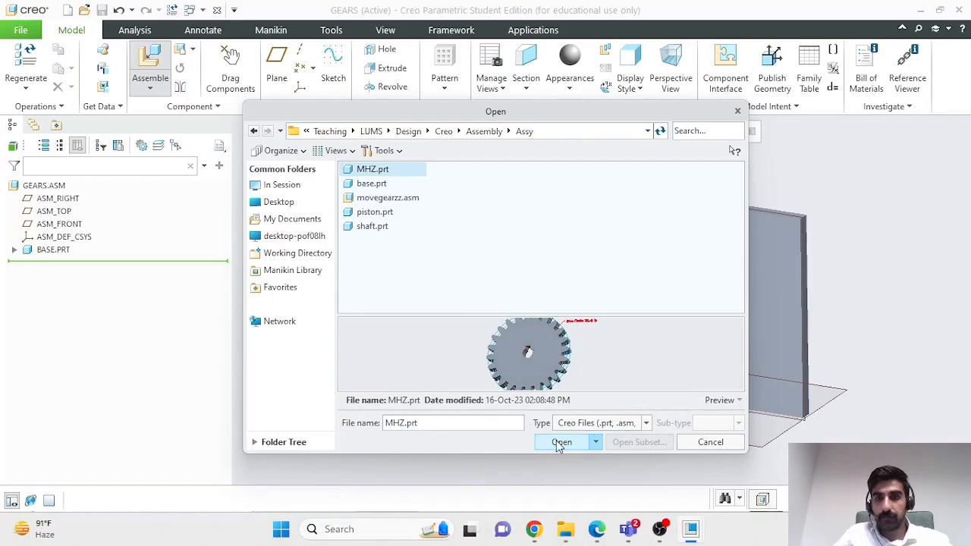
click(560, 442)
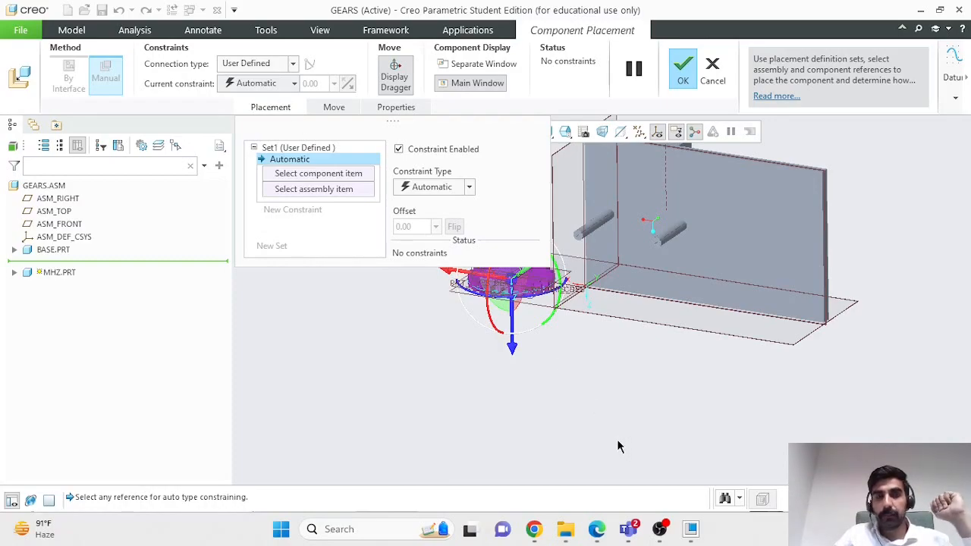
Step: Set the gear's connection type to Pin
click(256, 83)
click(255, 83)
click(266, 67)
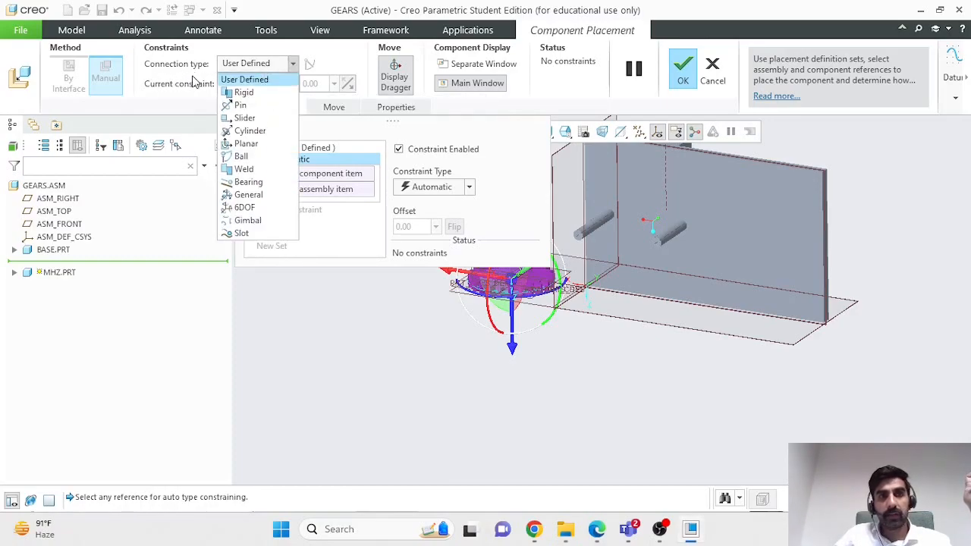
click(241, 105)
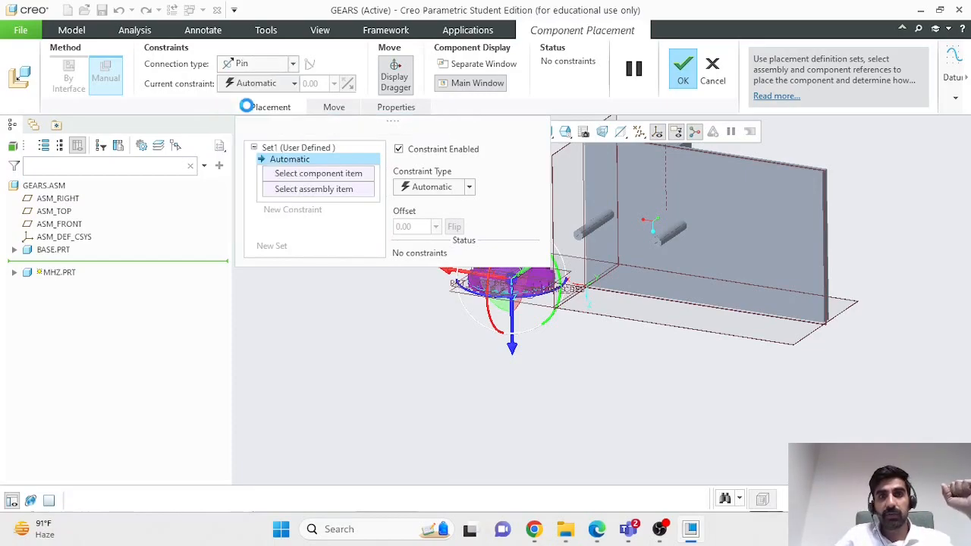
Step: Switch to the L16 Creo Movable Assembly PDF in Edge and underline "Pin aka Revolute" in the list of joint types
click(597, 530)
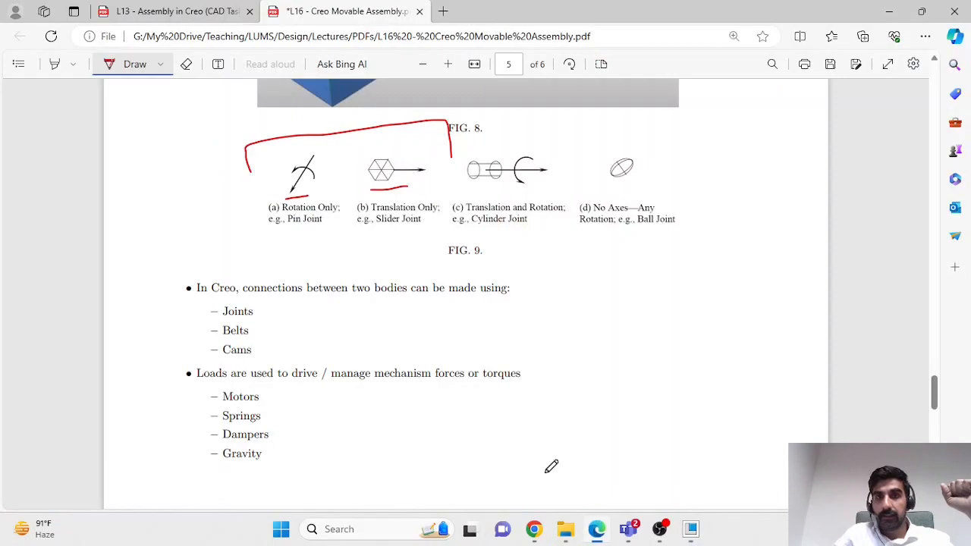
scroll(427, 329, up, 15)
scroll(427, 329, up, 20)
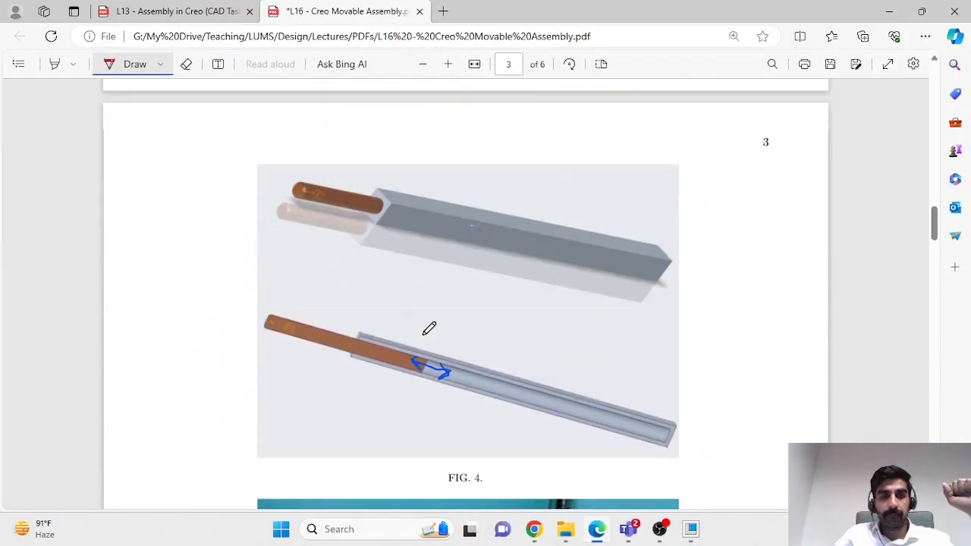
scroll(429, 328, down, 8)
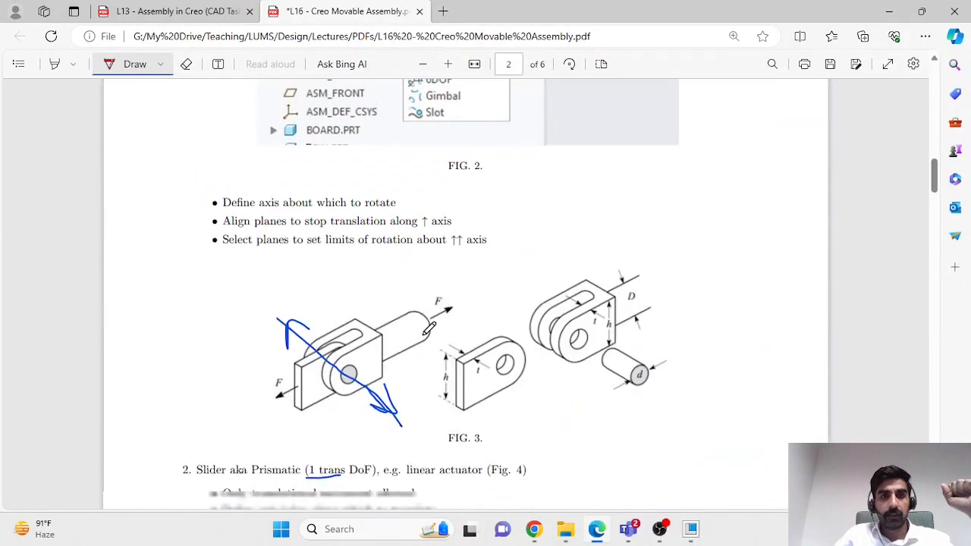
scroll(328, 331, up, 7)
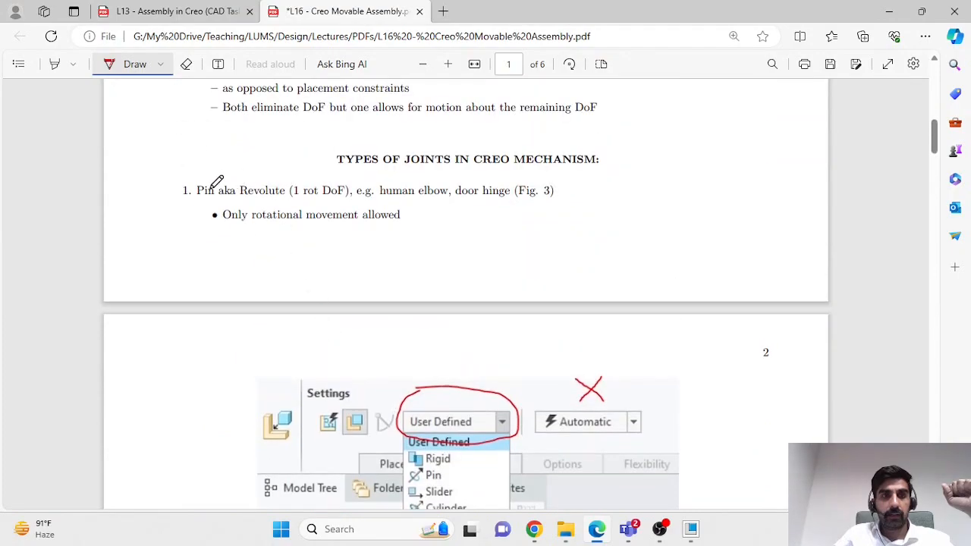
drag(197, 207, 280, 195)
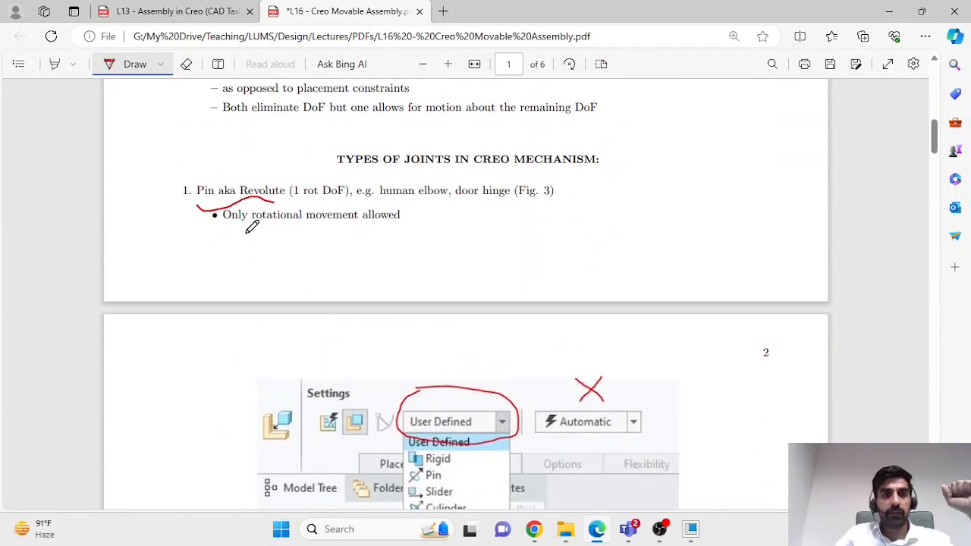
Step: Draw a bracket beside the three pin joint bullets under Fig. 2 and switch back to Creo
scroll(251, 223, down, 5)
mouse_move(225, 232)
mouse_down()
mouse_move(208, 254)
mouse_move(206, 287)
mouse_move(220, 298)
mouse_up()
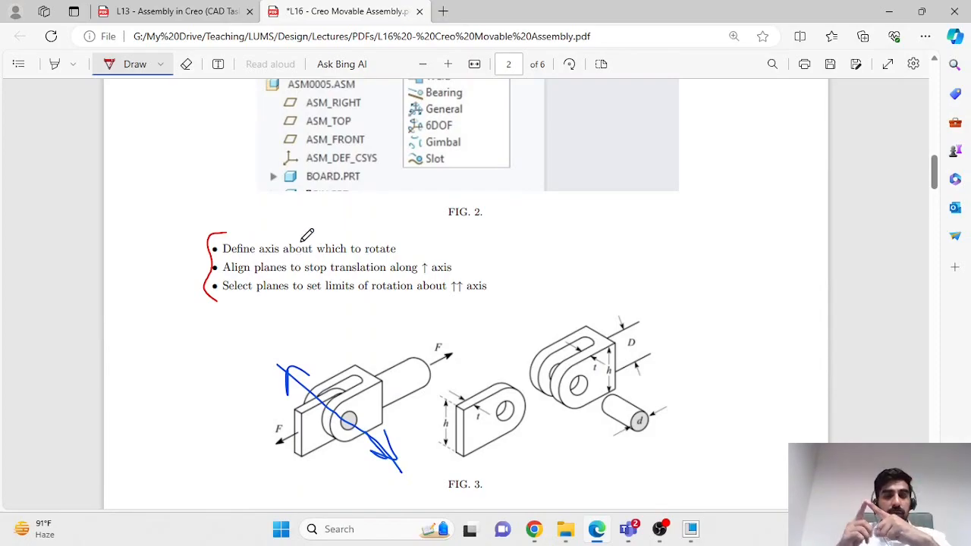
click(889, 11)
Step: Display the gear component in a separate window during placement
scroll(470, 282, down, 3)
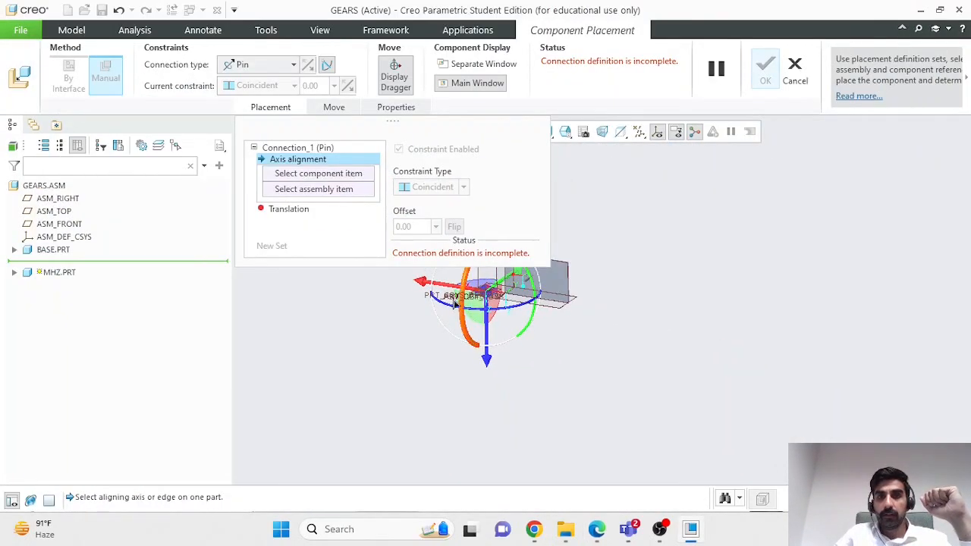
scroll(455, 277, up, 5)
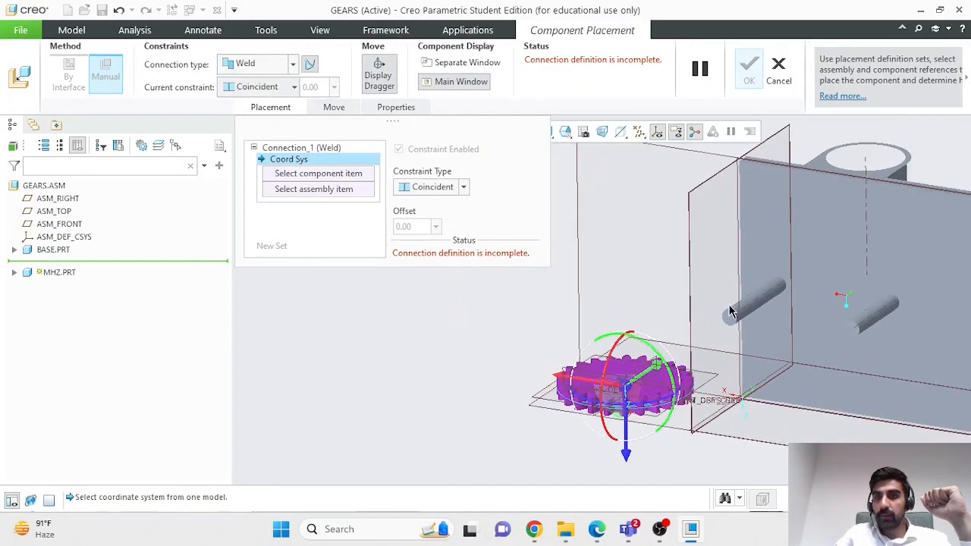
click(436, 63)
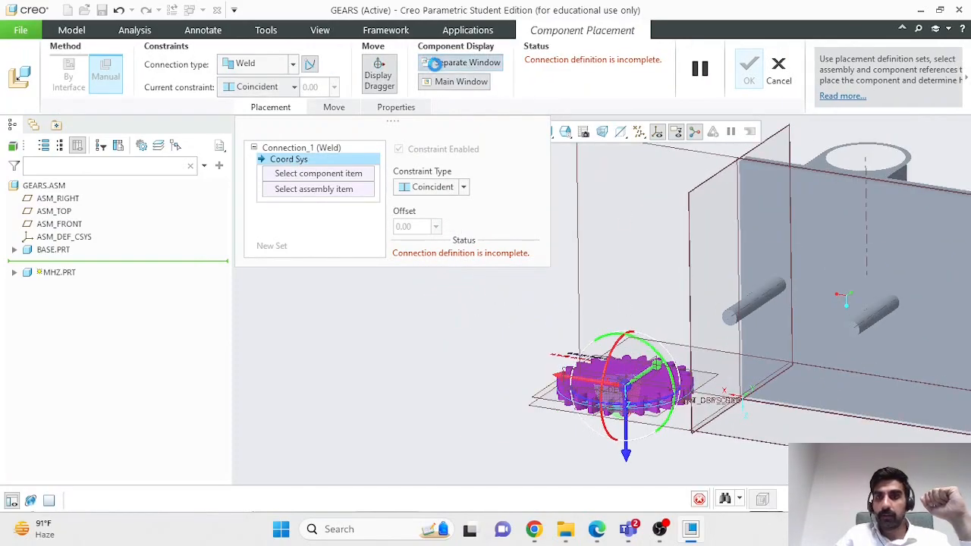
scroll(697, 227, down, 3)
scroll(914, 264, down, 4)
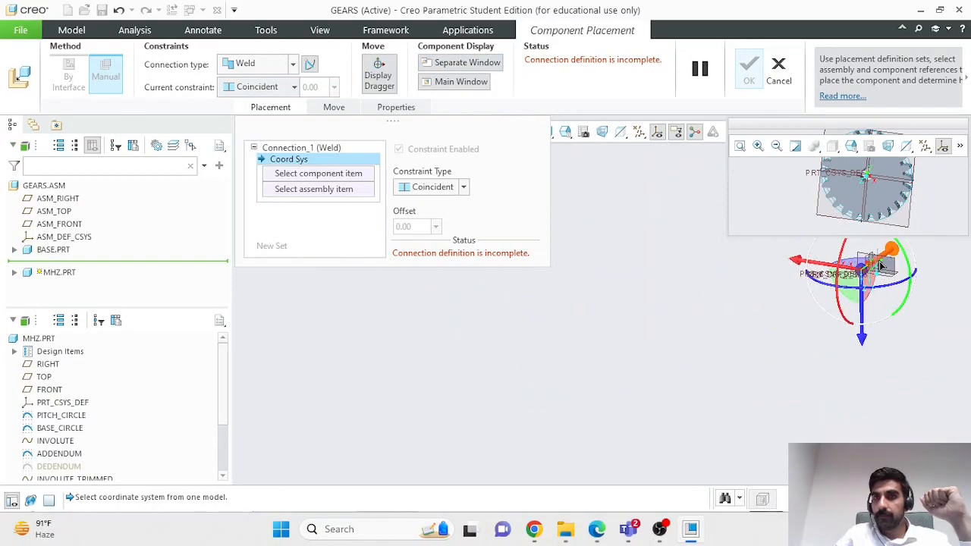
Step: Reposition the separate gear window over the graphics area and set the MHZ gear's connection type to Pin
scroll(900, 241, up, 5)
scroll(917, 305, down, 4)
scroll(918, 326, down, 3)
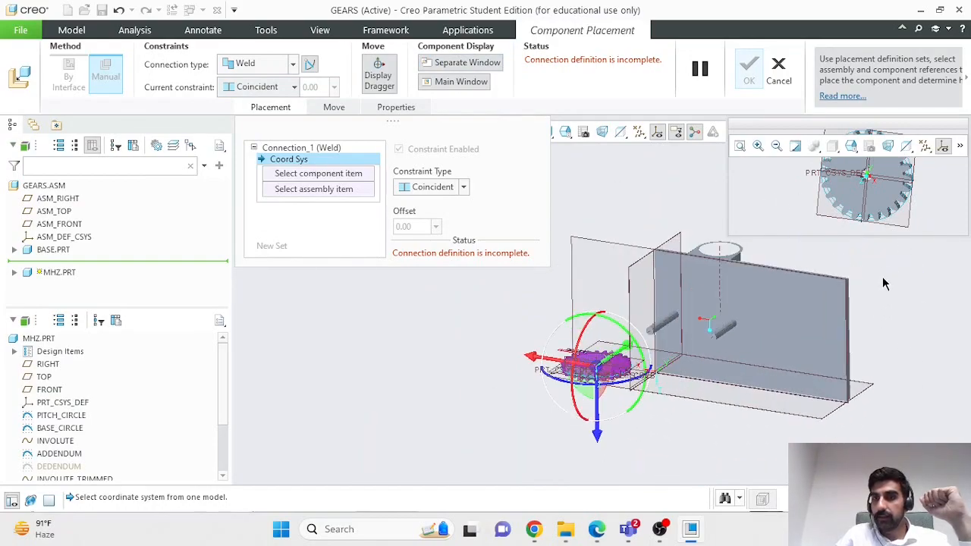
scroll(878, 189, down, 5)
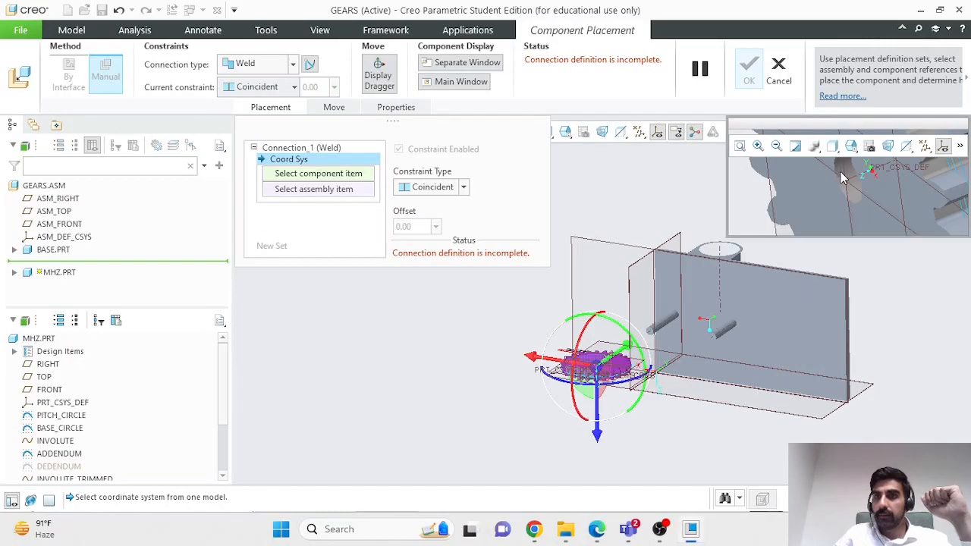
drag(832, 123, 816, 137)
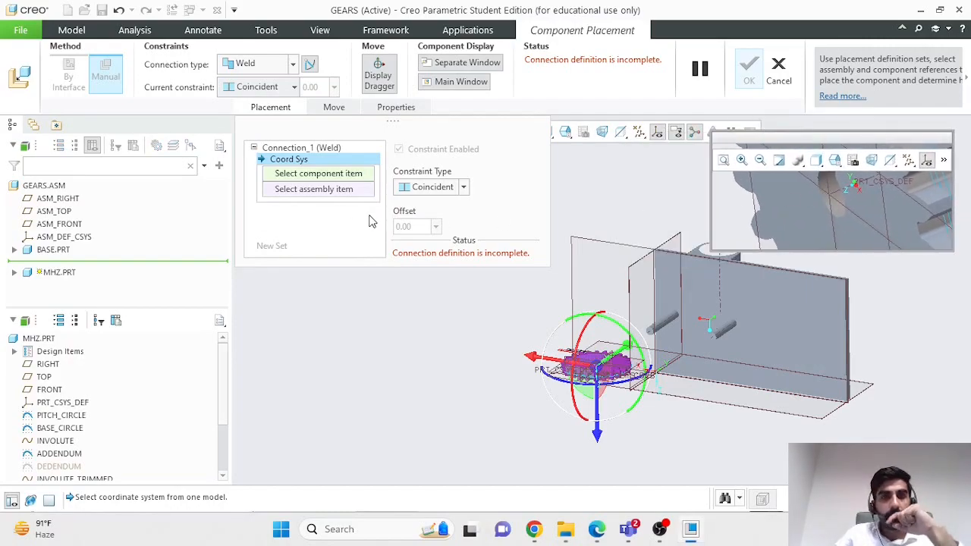
click(292, 66)
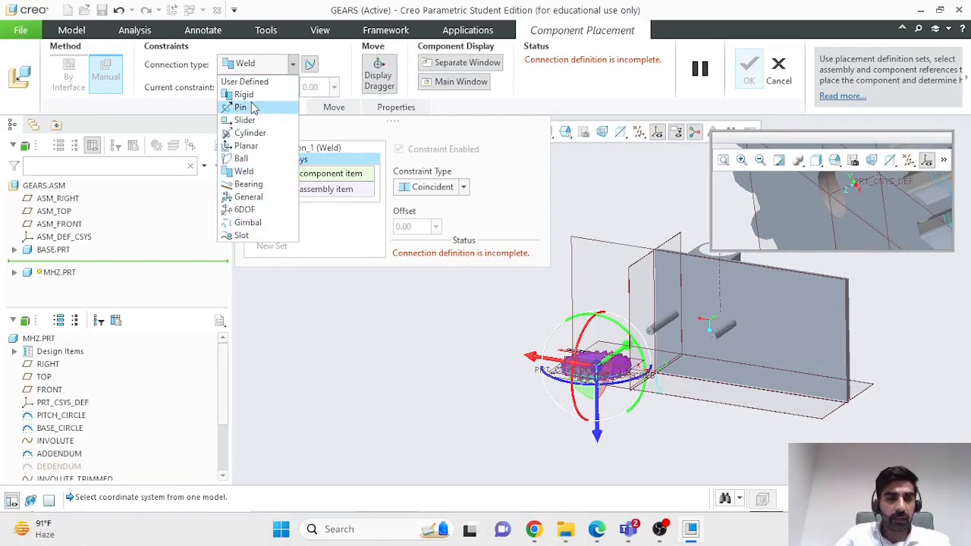
click(255, 109)
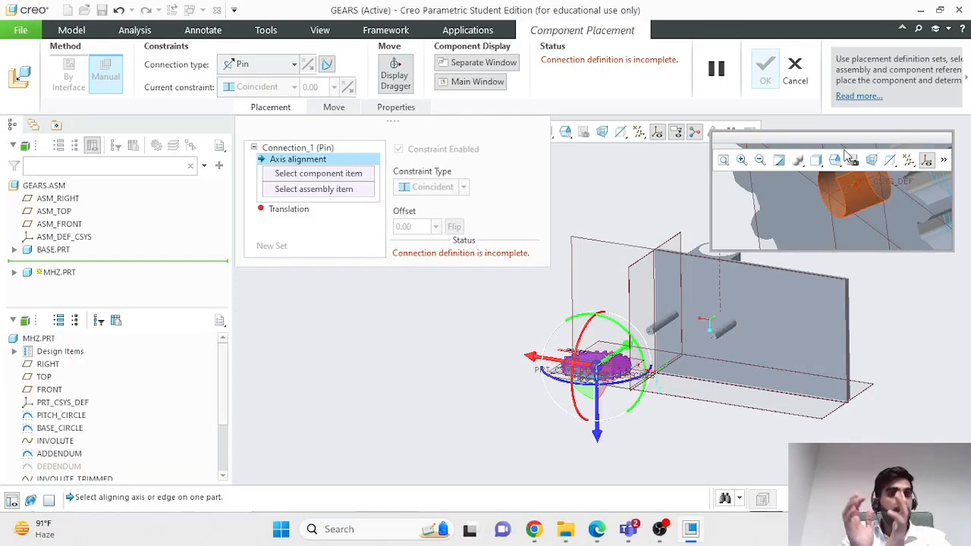
Step: Define the pin's axis alignment between the gear's cylindrical bore surface and the base's cylindrical shaft nearest the gear
click(819, 184)
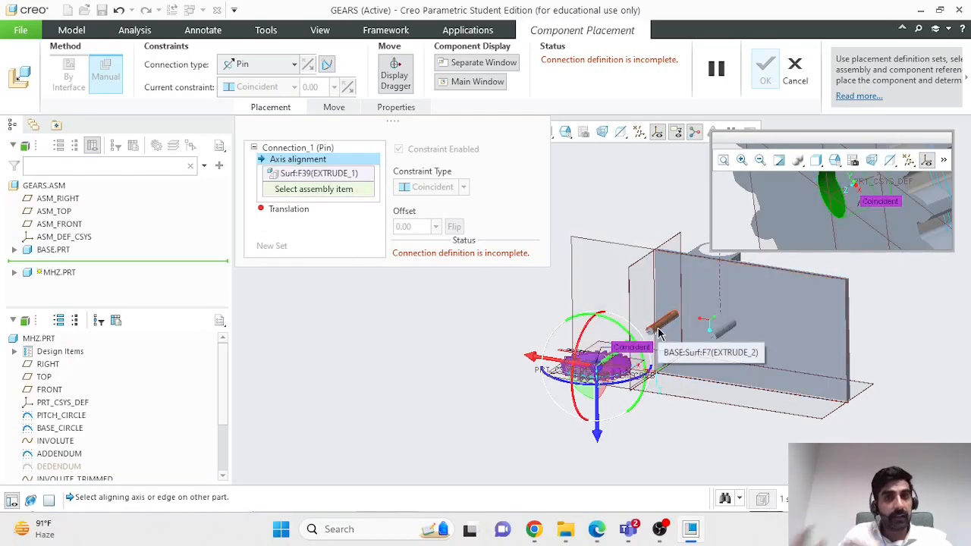
scroll(664, 339, down, 2)
scroll(664, 340, down, 2)
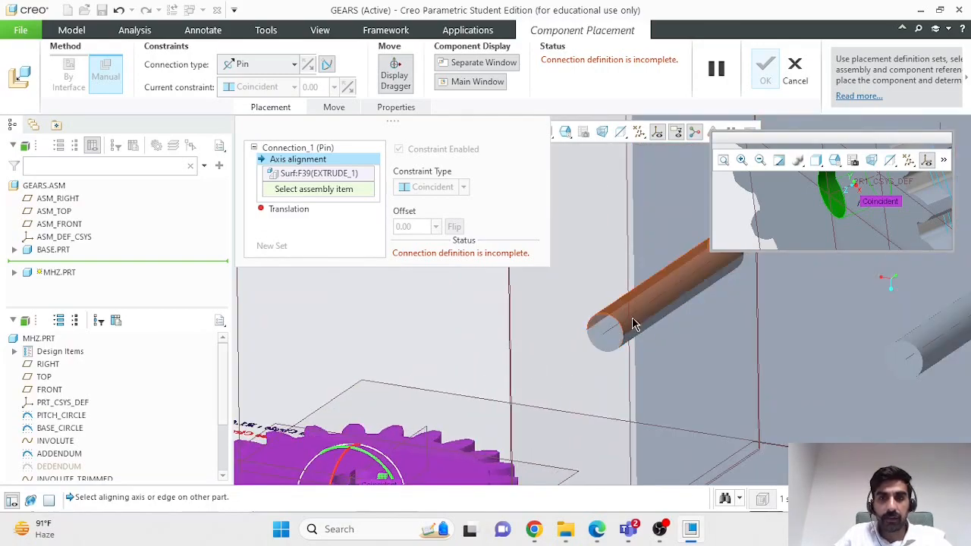
click(902, 498)
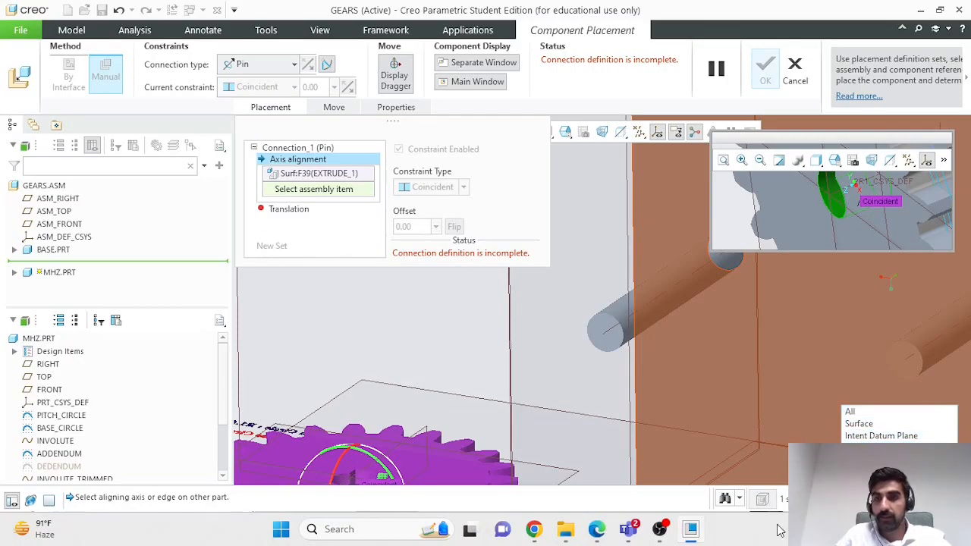
click(624, 319)
scroll(671, 308, down, 3)
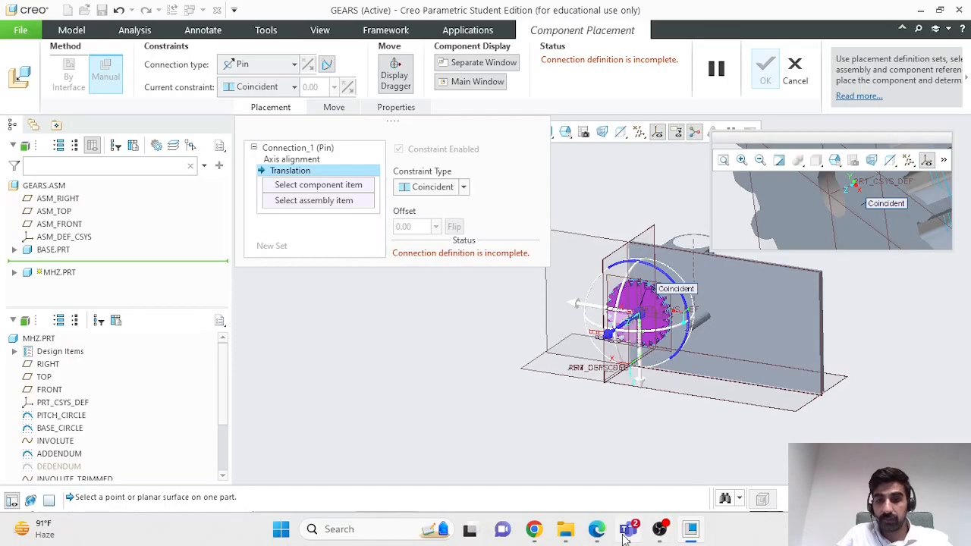
Step: Review the pin joint bullets under Fig. 2 in the PDF in Edge and return to Creo
click(599, 531)
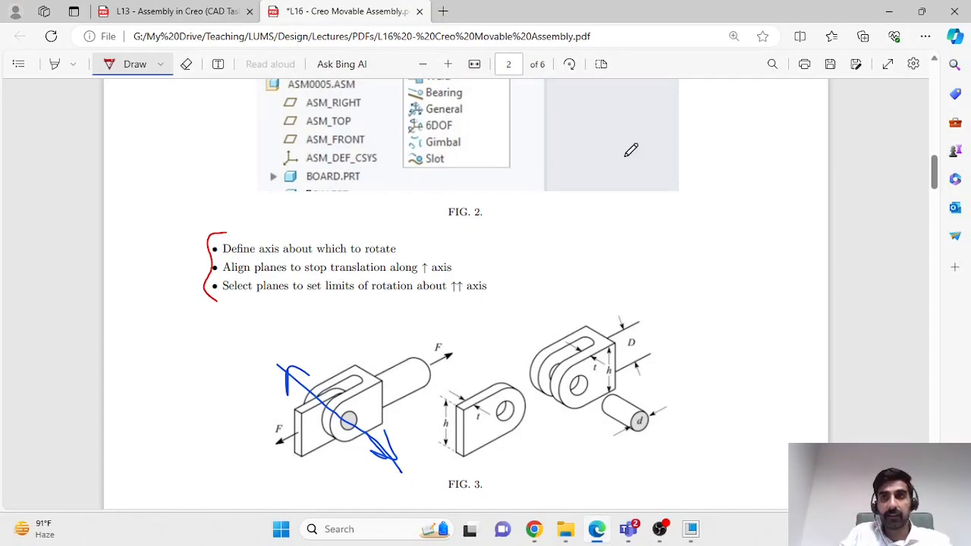
click(889, 12)
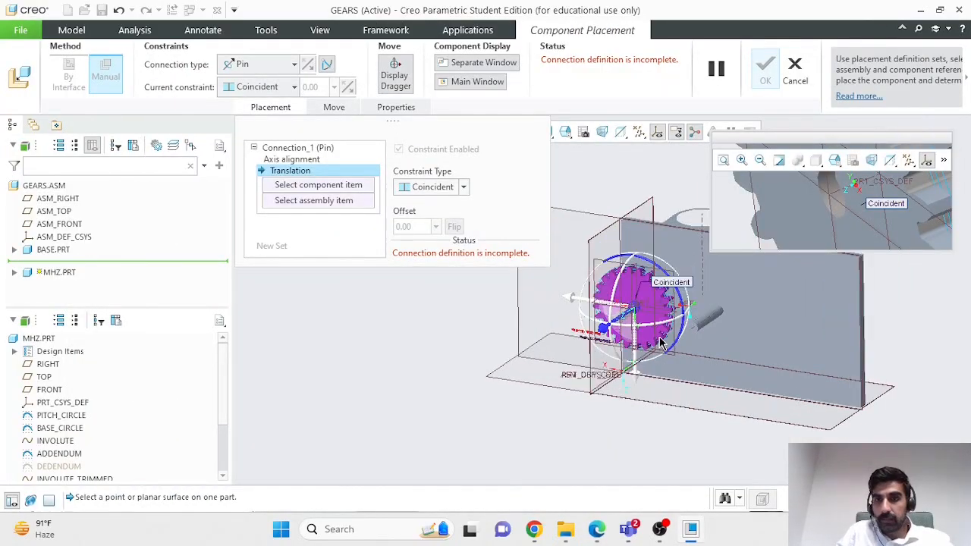
Step: Turn off the gear's separate window display and slide the gear slightly outward along the base shaft
middle_drag(703, 337, 644, 300)
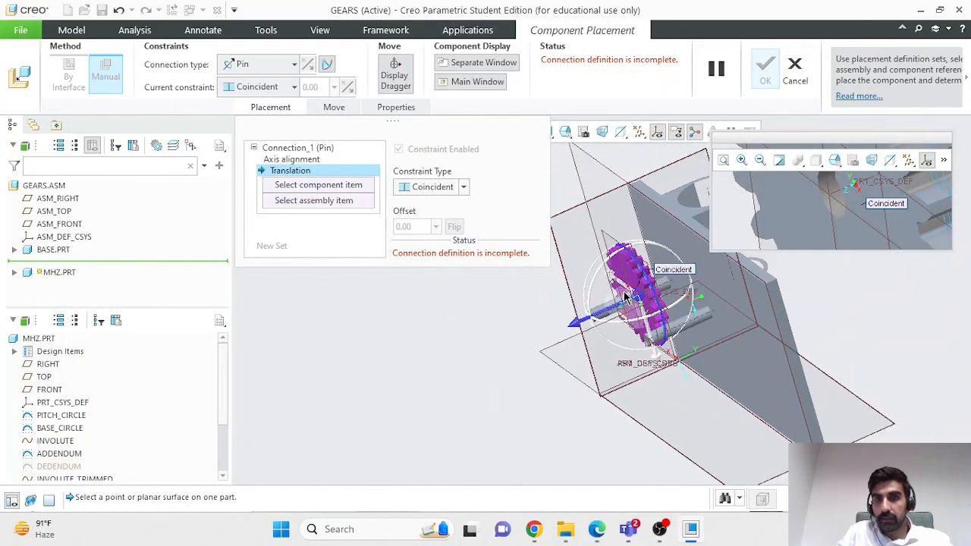
mouse_move(650, 283)
mouse_down()
mouse_move(657, 316)
mouse_move(645, 277)
mouse_up()
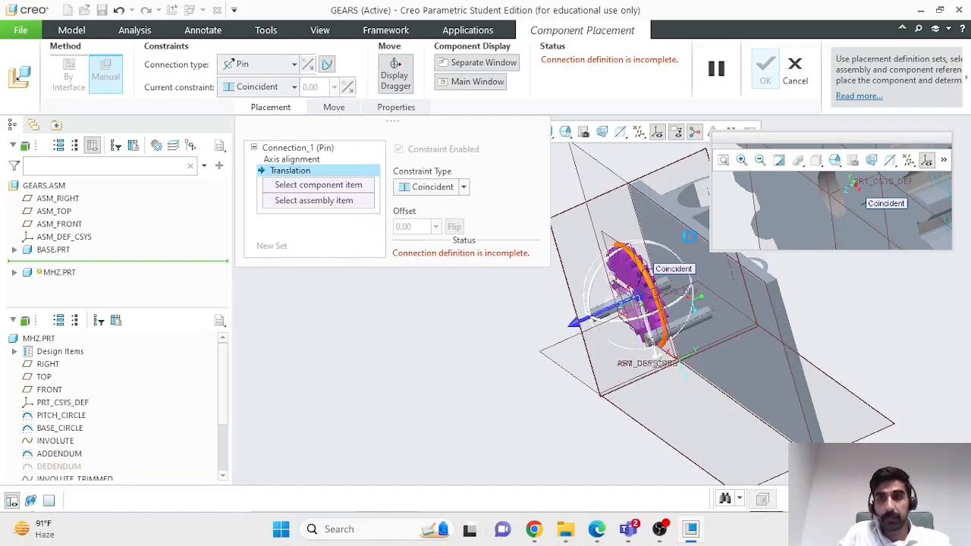
click(460, 67)
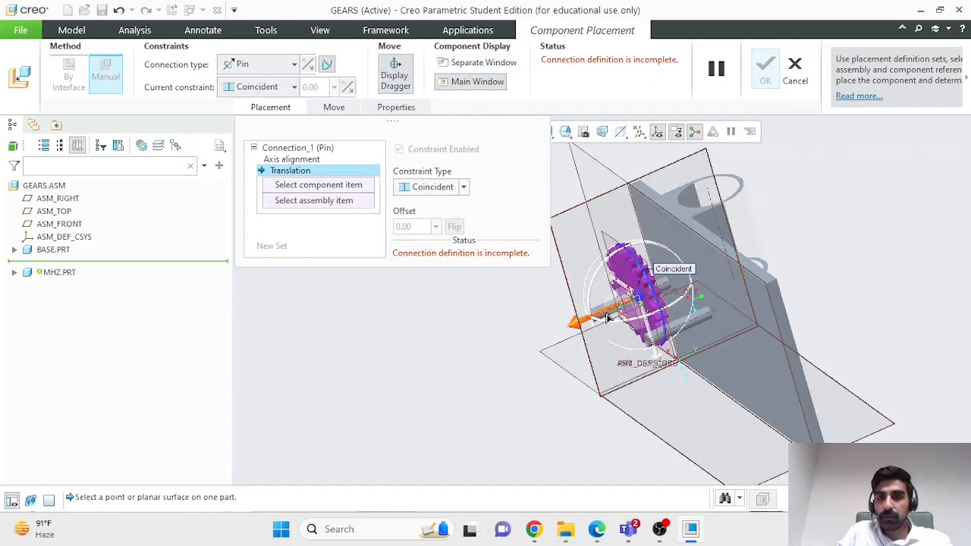
mouse_move(610, 320)
mouse_down()
mouse_move(559, 332)
mouse_move(644, 298)
mouse_move(595, 321)
mouse_up()
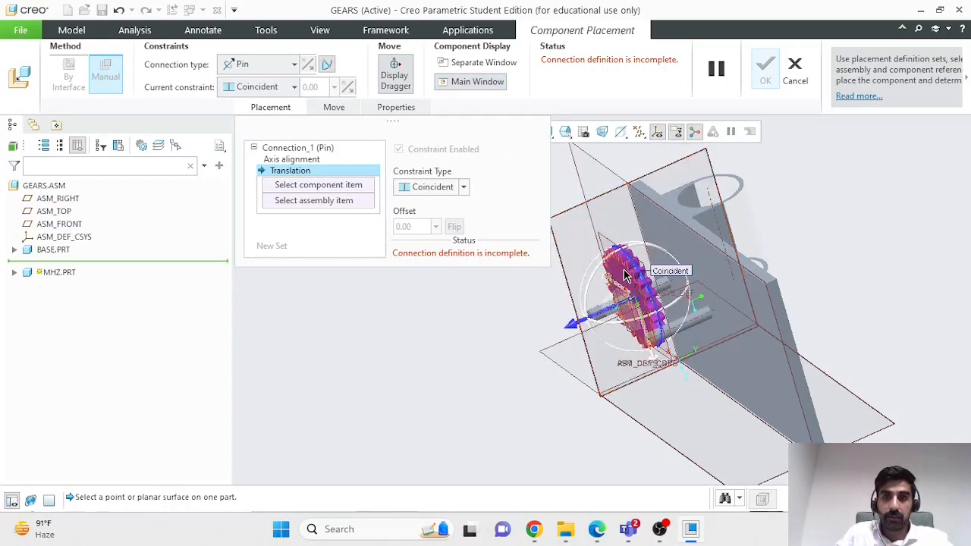
Step: Define the pin's translation between the gear's flat tooth face and the base plate's front face as a Distance constraint
click(626, 277)
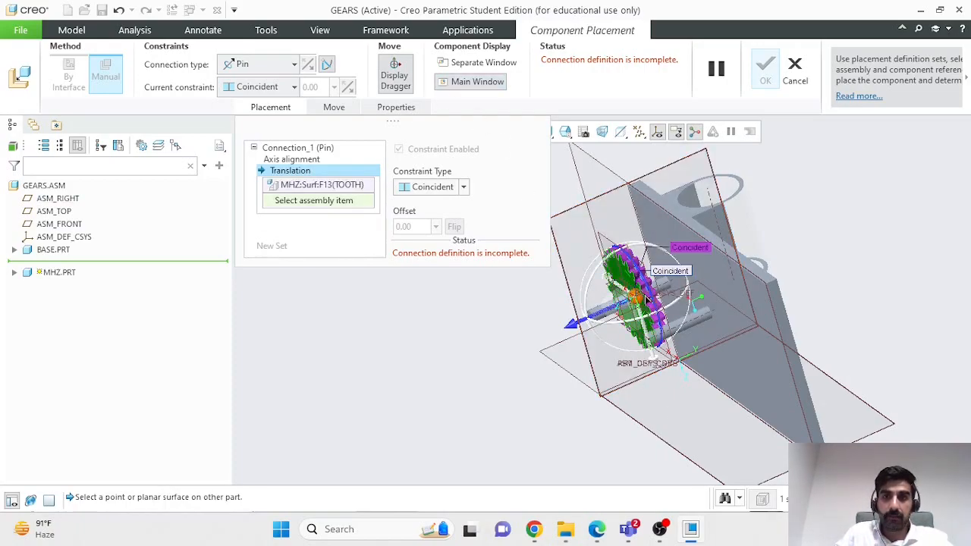
click(716, 275)
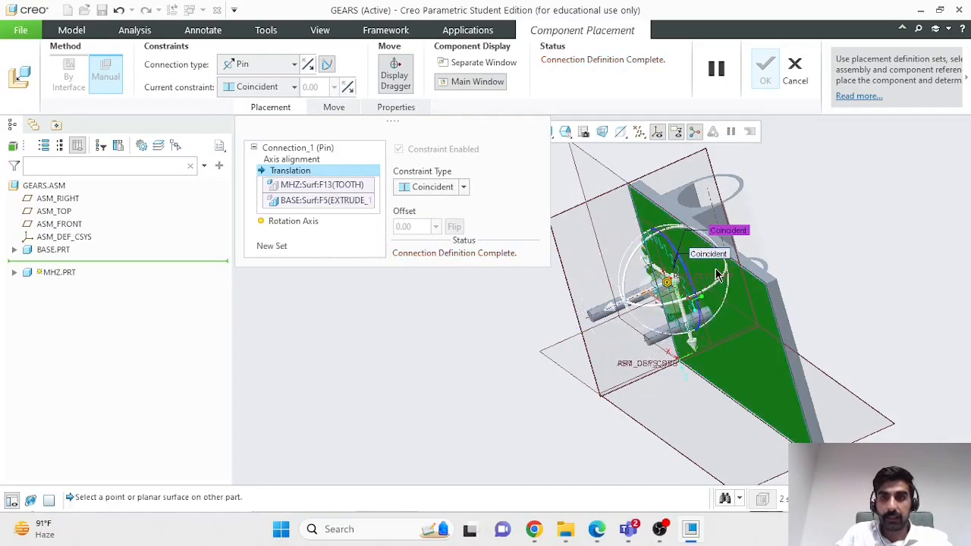
click(431, 190)
click(430, 203)
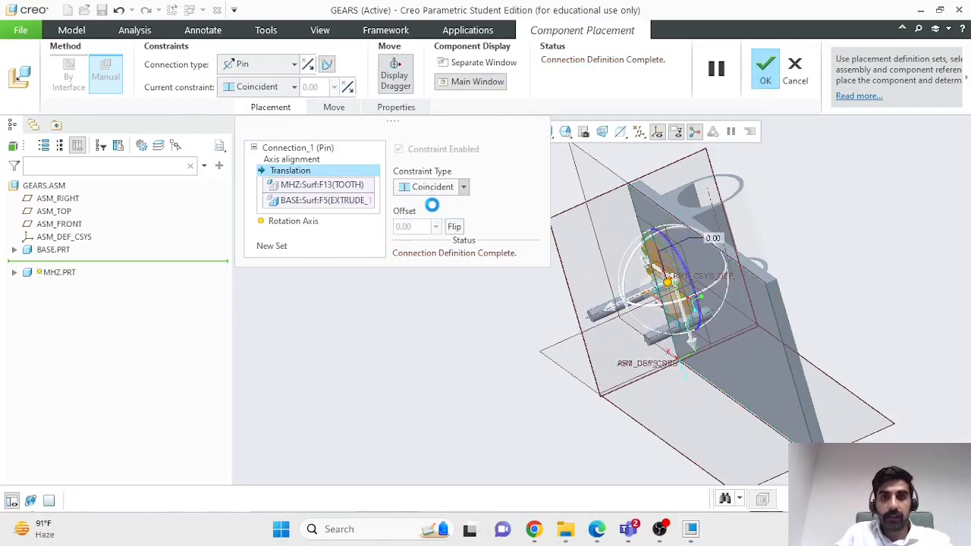
Step: Set the translation offset between the gear and base plate to 1.5 and accept the gear's placement
drag(652, 294, 631, 303)
middle_drag(590, 382, 731, 292)
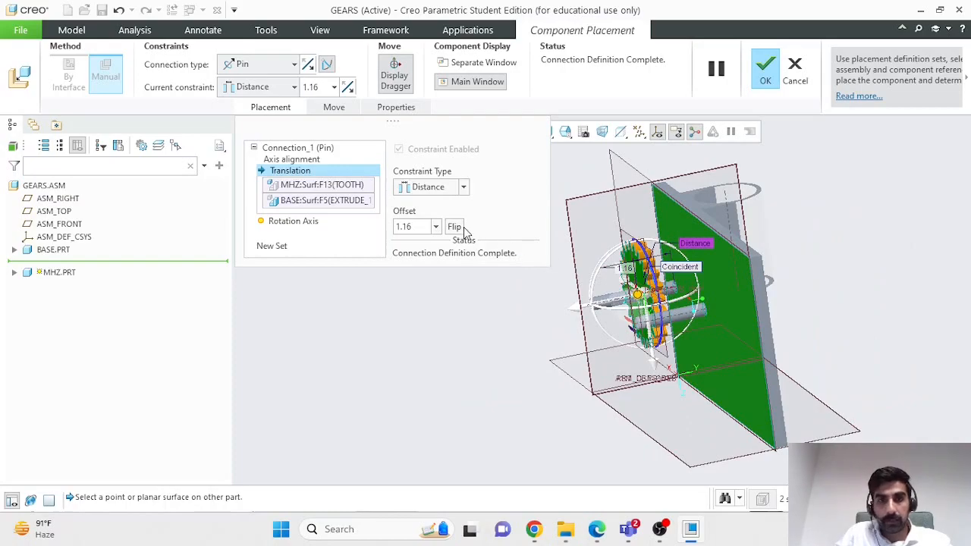
double_click(422, 227)
text(1.5)
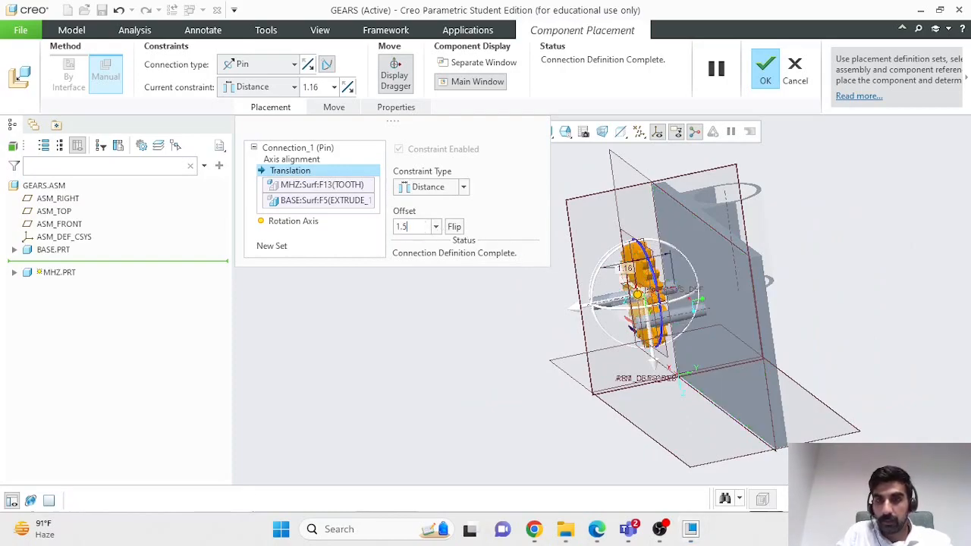
key(Return)
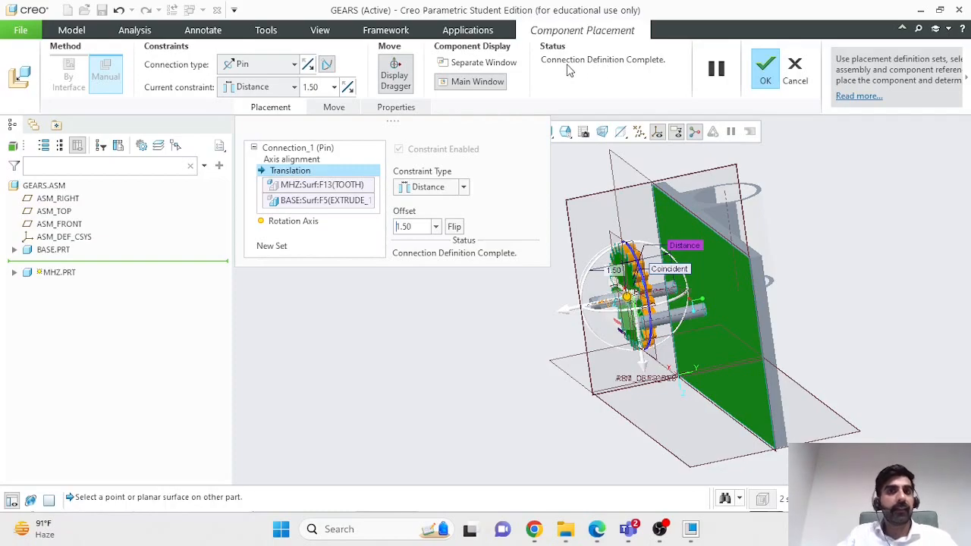
mouse_move(569, 70)
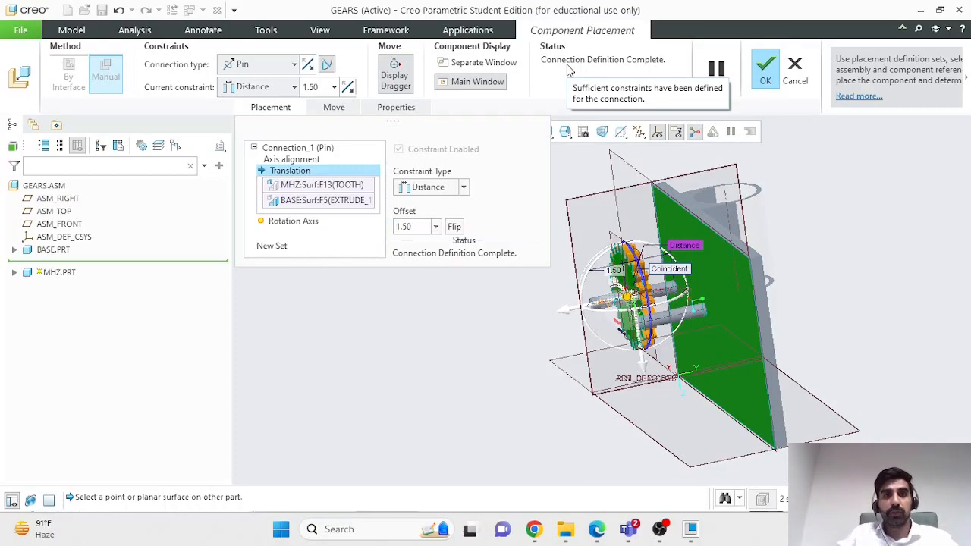
click(766, 75)
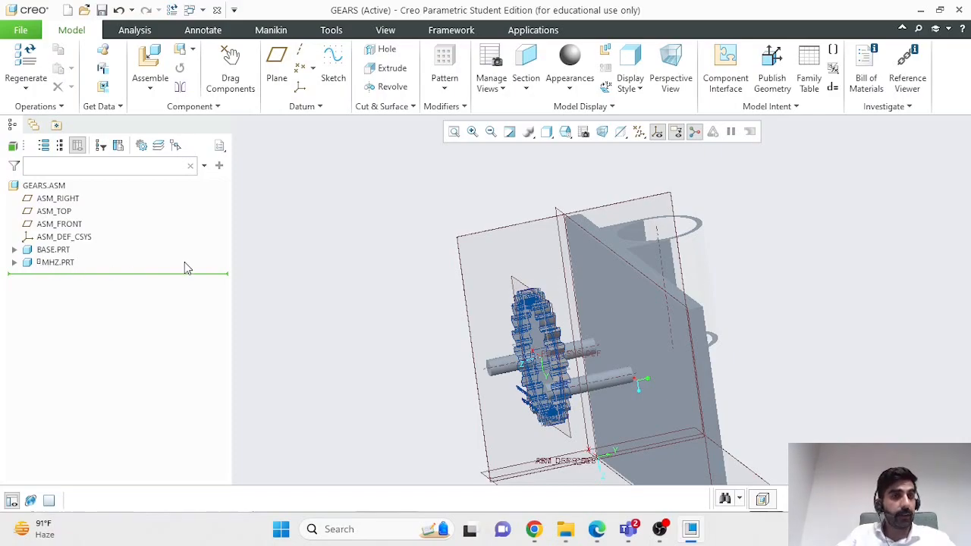
Step: Hide all datum planes, axes, points and coordinate systems in the assembly
middle_drag(336, 258, 516, 401)
scroll(514, 393, up, 2)
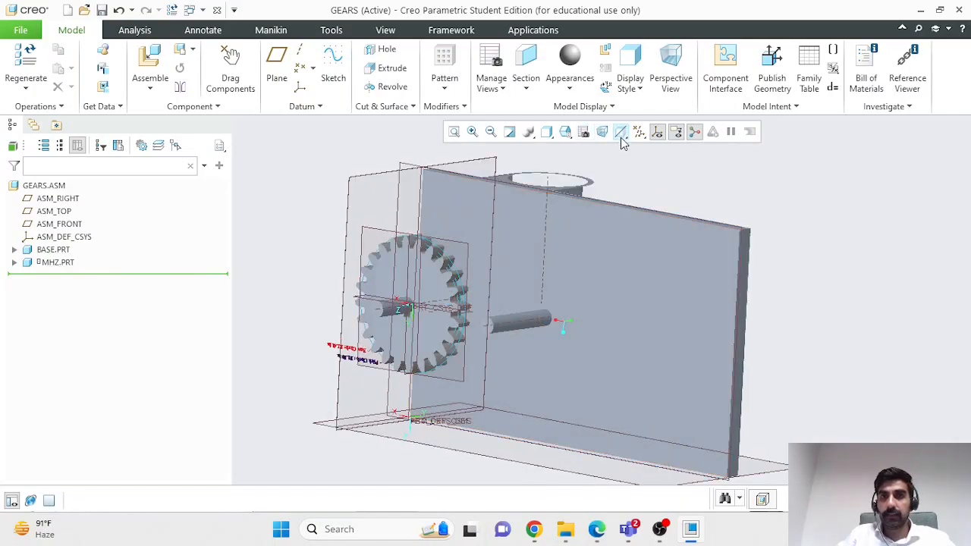
click(565, 131)
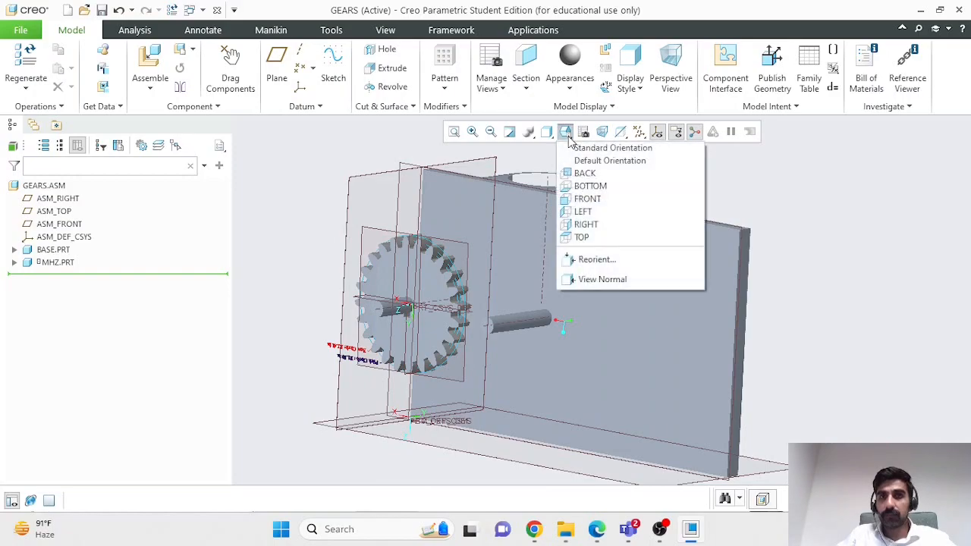
click(563, 132)
click(546, 131)
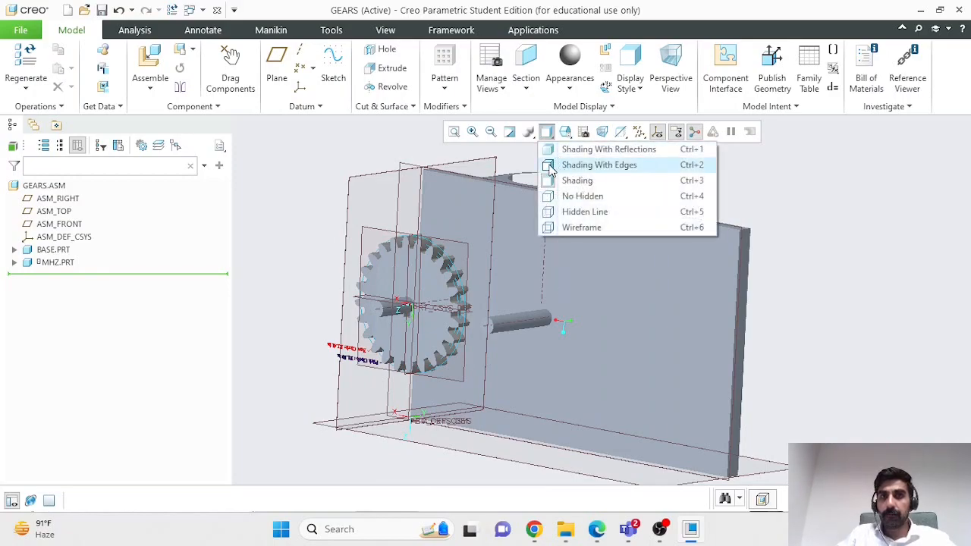
click(638, 132)
click(639, 149)
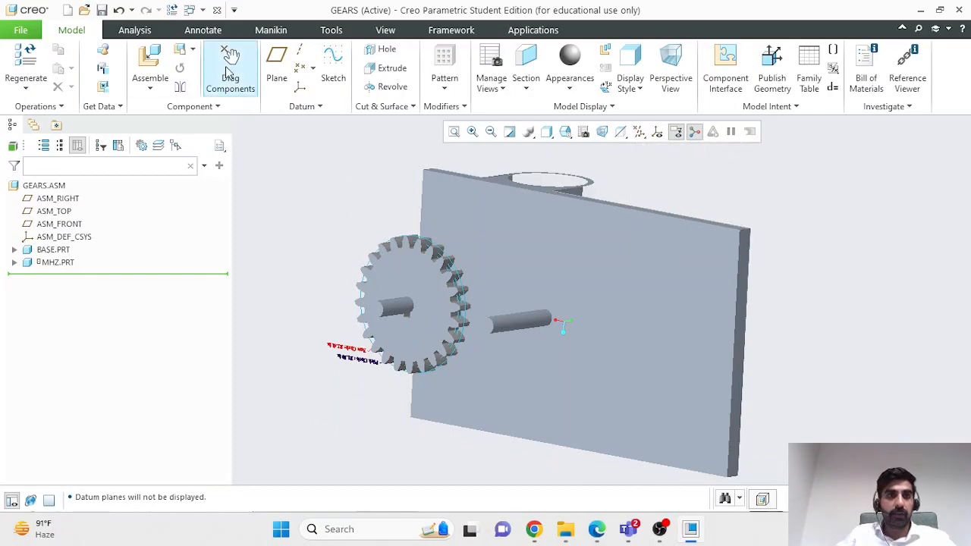
Step: Rotate the gear about its shaft with Drag Components to test the pin connection, and end the dragging
click(225, 66)
click(438, 279)
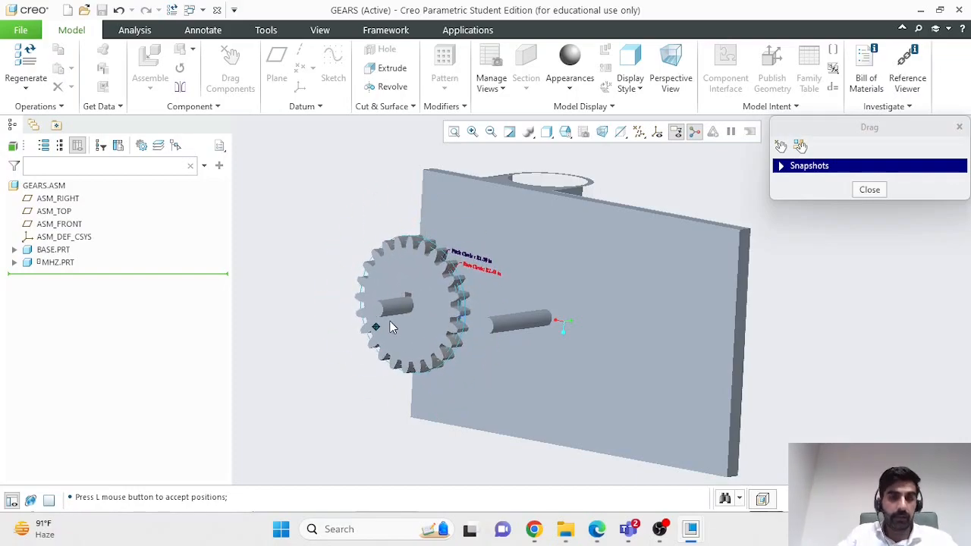
click(869, 190)
middle_drag(855, 361, 834, 352)
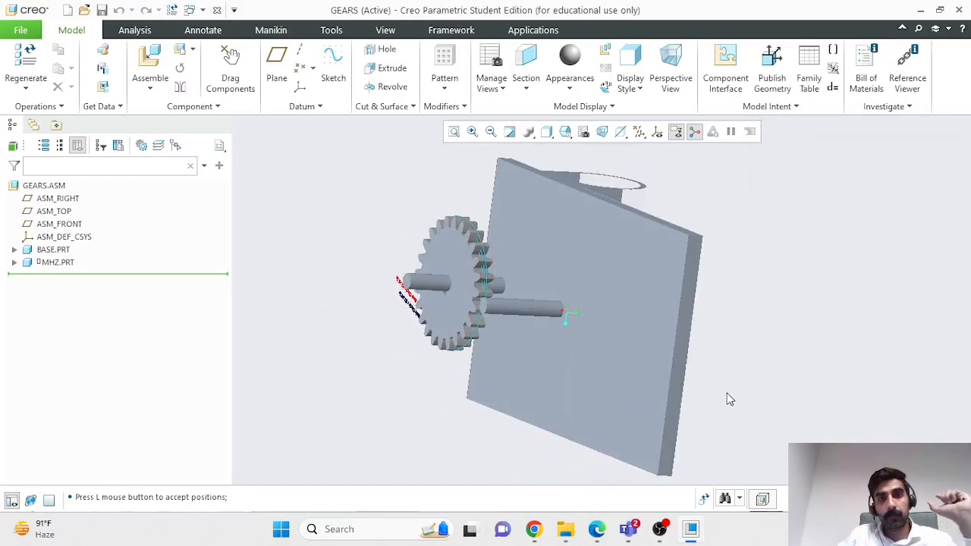
Step: Switch to the PDF in Edge, sketch the rotation limits in red over the pin joint in Fig. 3, and underline the rotation limits bullet
click(598, 530)
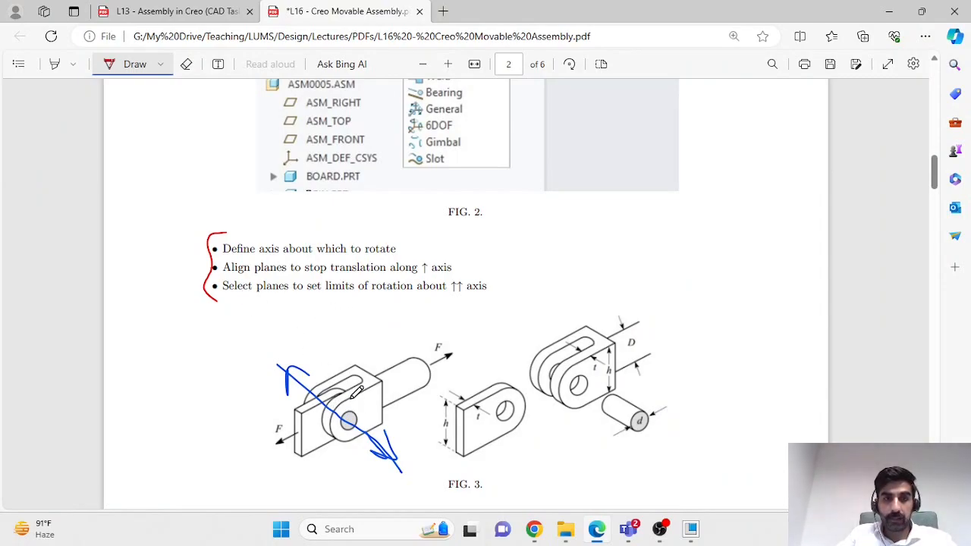
mouse_move(349, 392)
mouse_down()
mouse_move(359, 414)
mouse_move(312, 374)
mouse_move(352, 374)
mouse_move(370, 398)
mouse_move(366, 414)
mouse_up()
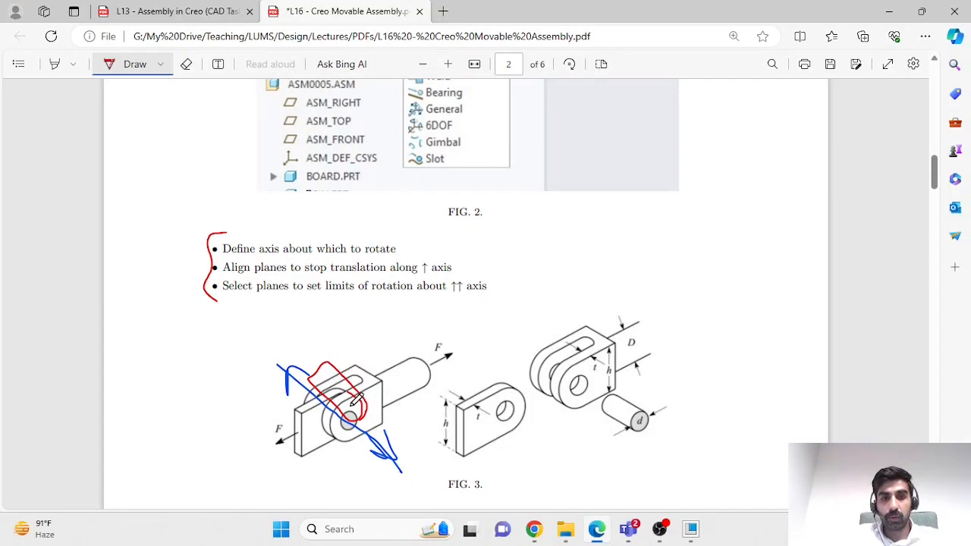
mouse_move(355, 400)
mouse_down()
mouse_move(349, 425)
mouse_move(427, 375)
mouse_move(406, 351)
mouse_move(364, 383)
mouse_up()
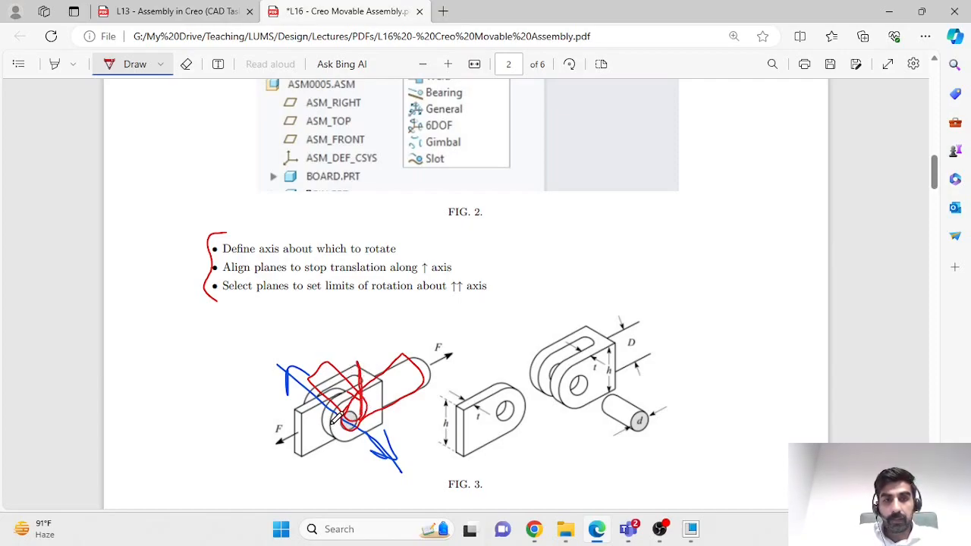
drag(355, 417, 356, 336)
drag(365, 382, 367, 480)
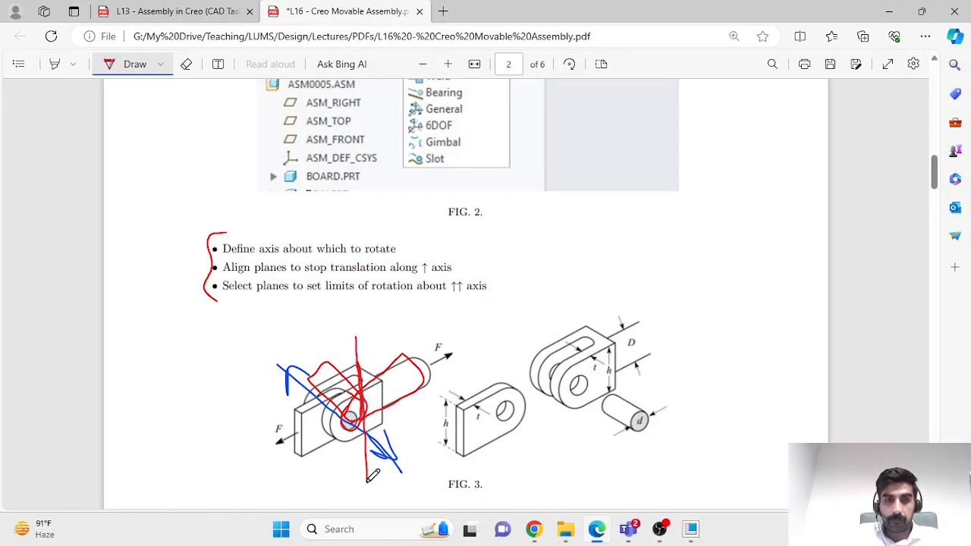
mouse_move(361, 351)
mouse_down()
mouse_move(346, 410)
mouse_move(364, 436)
mouse_move(367, 418)
mouse_move(360, 438)
mouse_up()
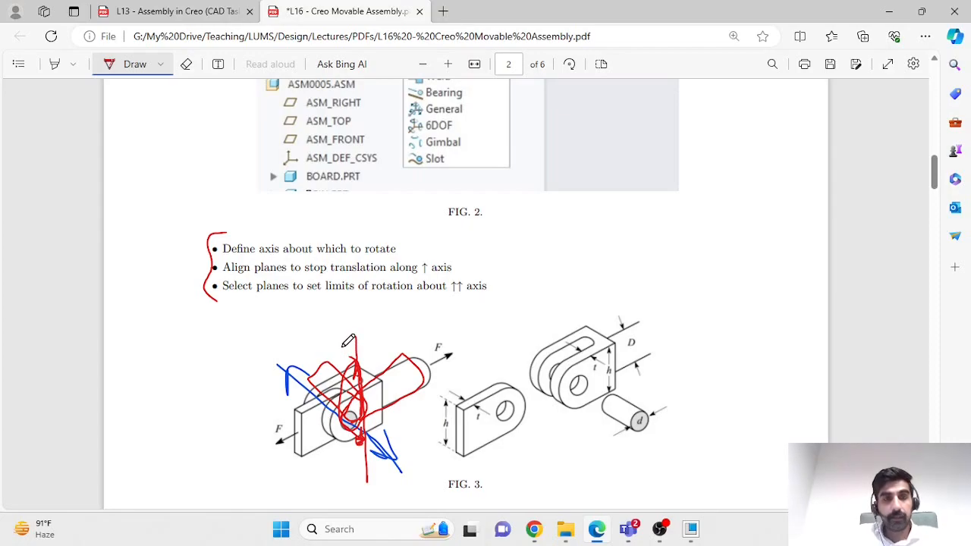
mouse_move(233, 293)
mouse_down()
mouse_move(364, 292)
mouse_move(465, 308)
mouse_up()
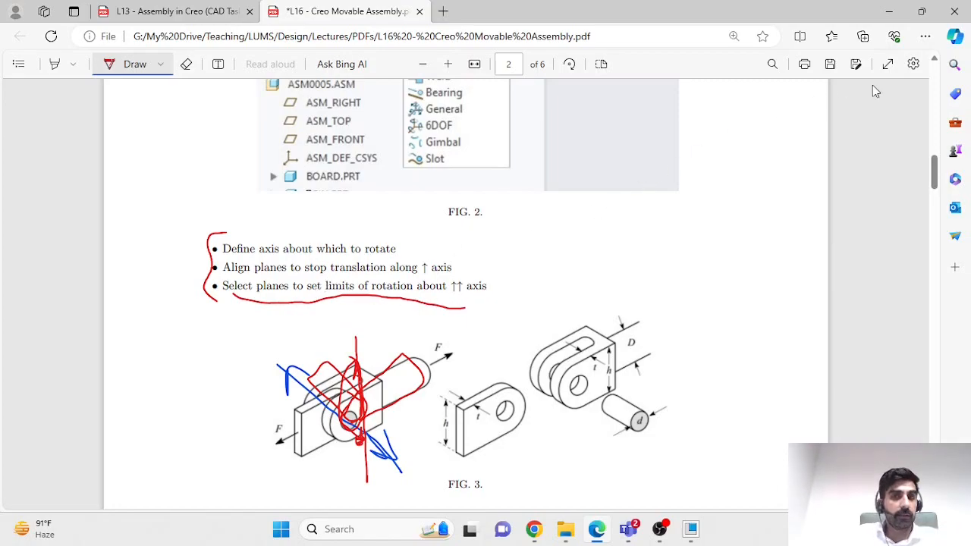
Step: Switch back to Creo, edit the MHZ gear's definition, and open the Rotation Axis settings of its pin connection
click(890, 10)
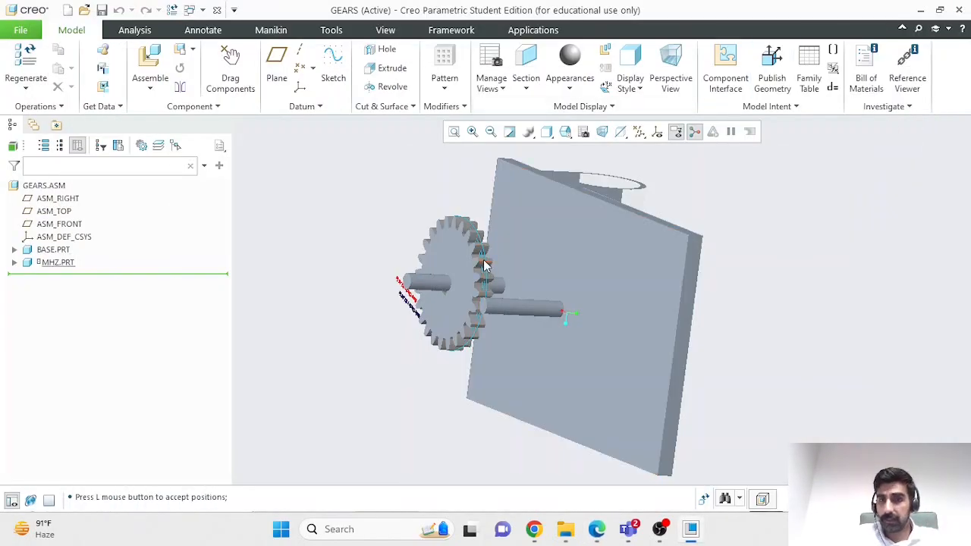
mouse_move(372, 218)
middle_down()
mouse_move(353, 236)
mouse_move(369, 197)
mouse_move(392, 206)
mouse_move(364, 221)
mouse_move(372, 226)
middle_up()
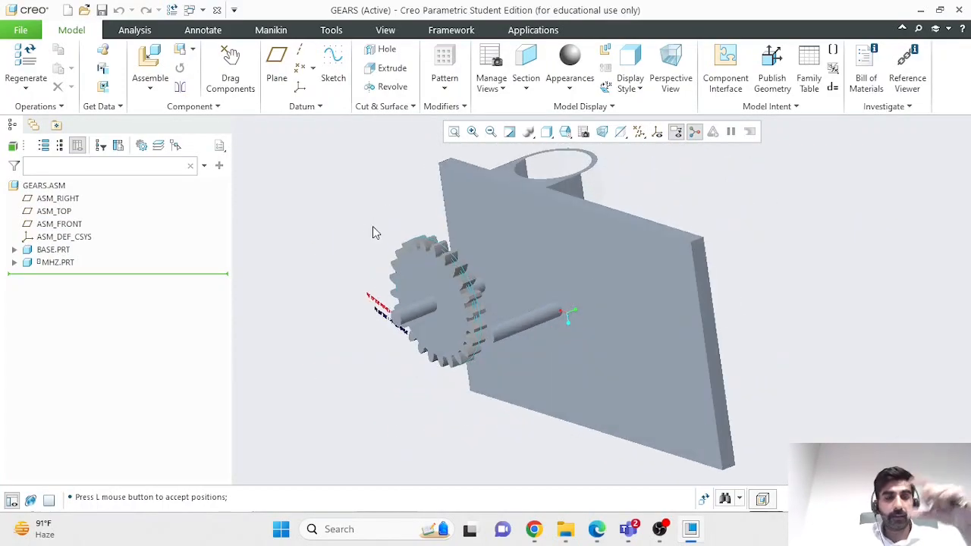
click(44, 263)
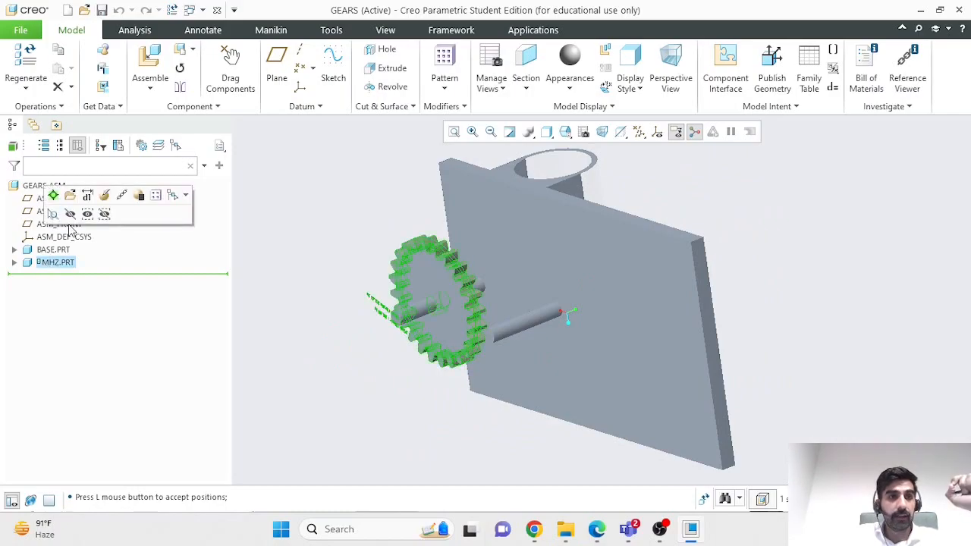
click(105, 196)
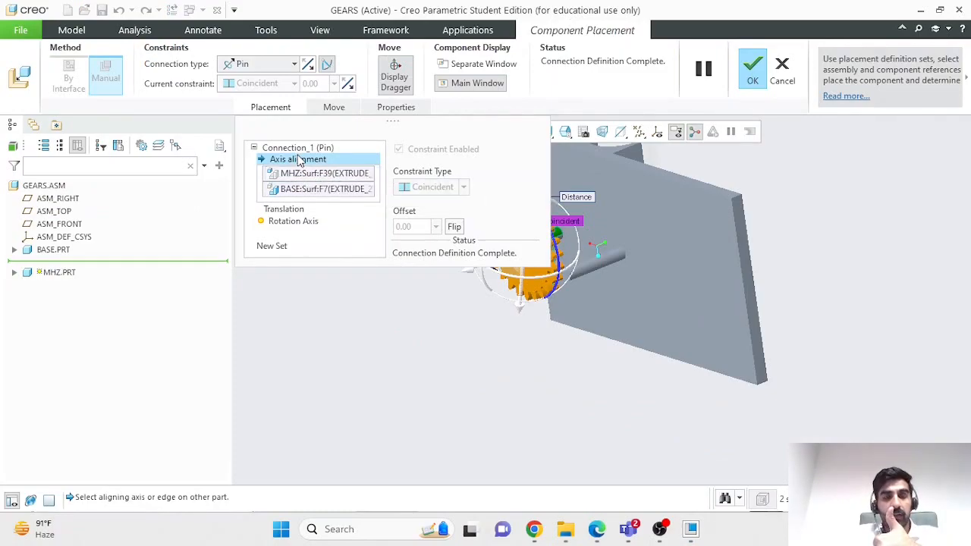
click(291, 212)
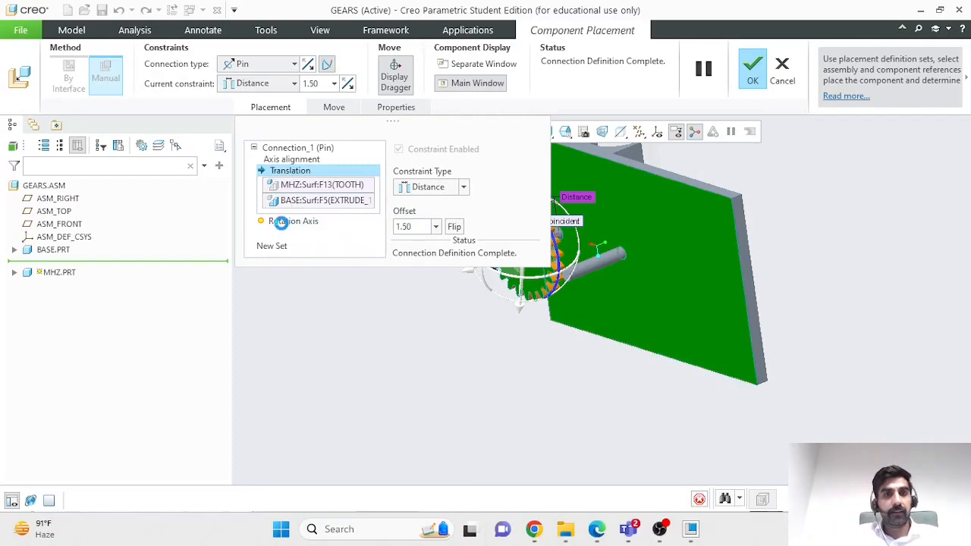
click(282, 224)
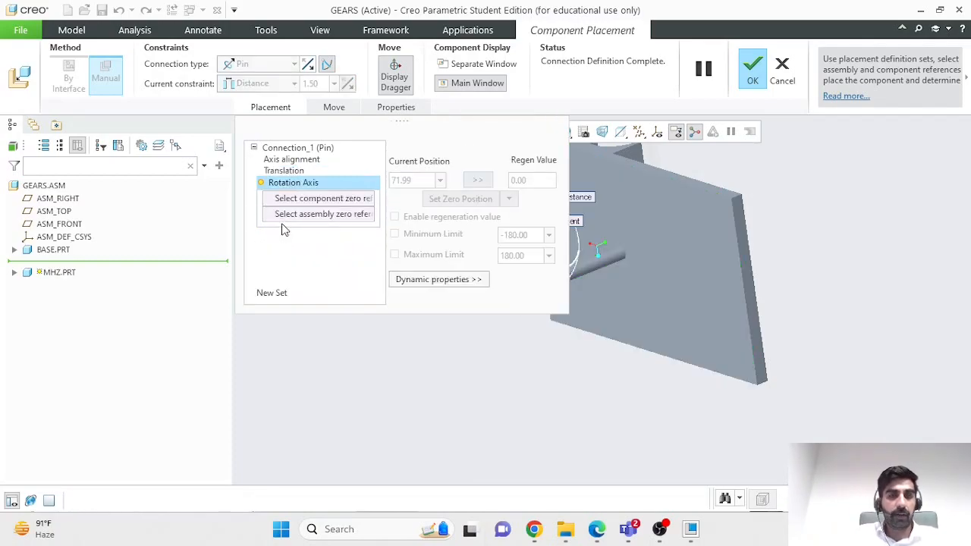
Step: Show the datum planes in the assembly while leaving axes, points and coordinate systems hidden
middle_drag(769, 247, 927, 270)
scroll(927, 271, down, 4)
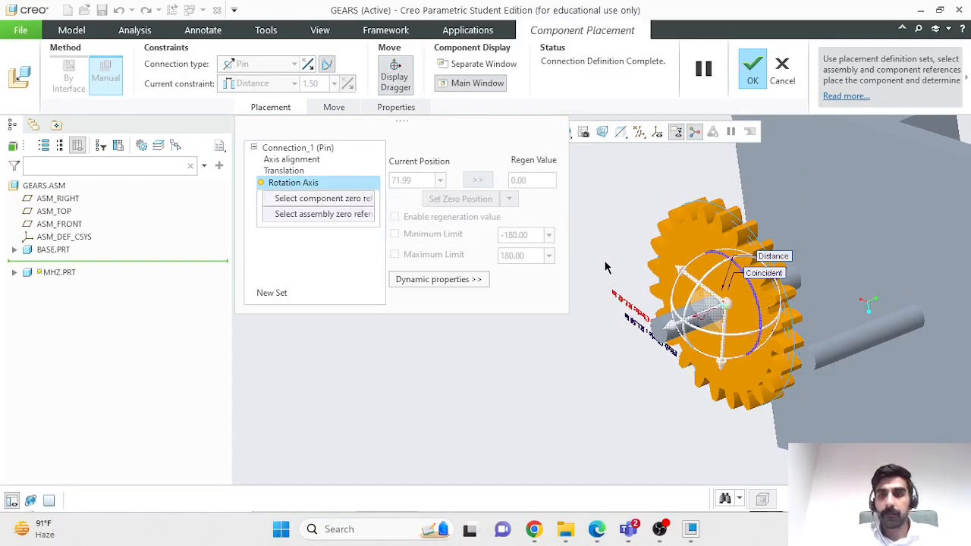
scroll(743, 322, down, 3)
mouse_move(743, 322)
middle_down()
mouse_move(832, 336)
mouse_move(873, 321)
mouse_move(867, 336)
middle_up()
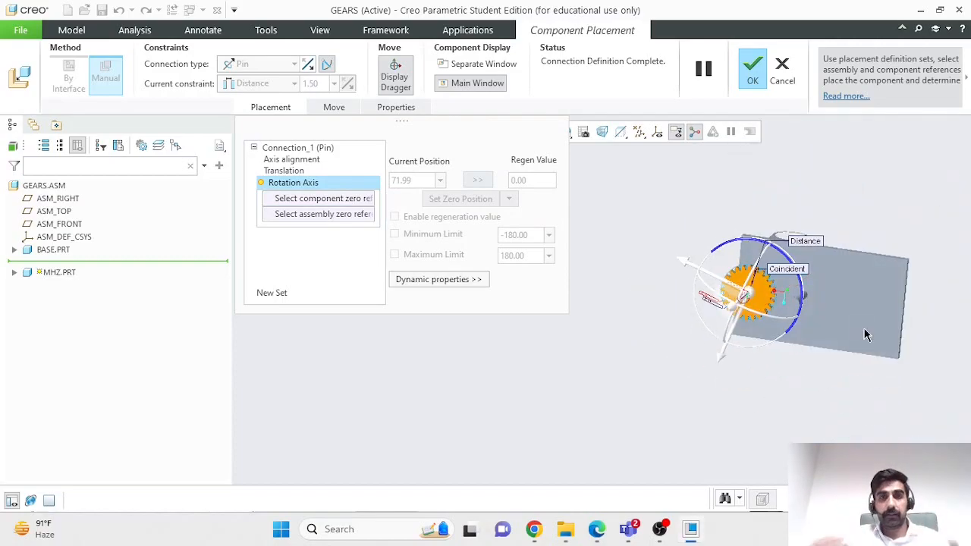
click(638, 132)
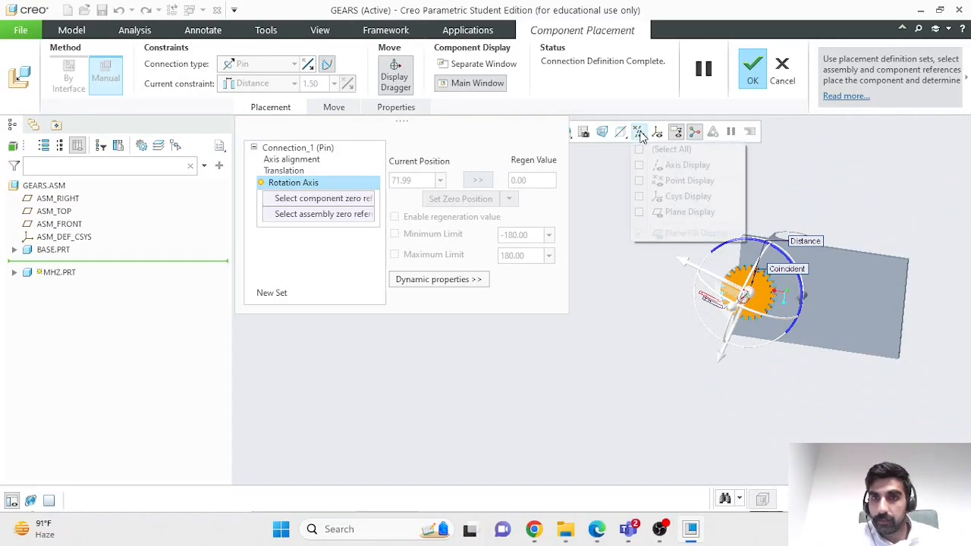
click(639, 212)
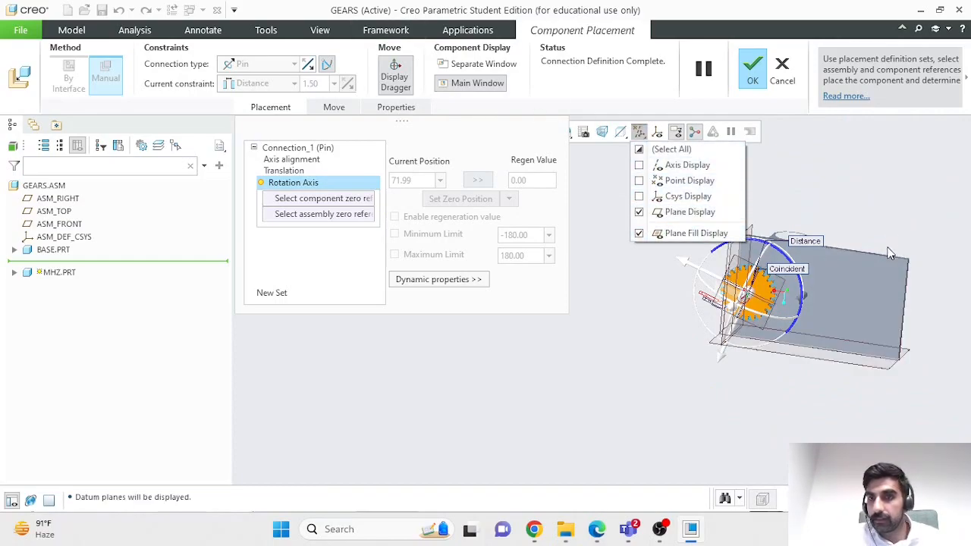
click(884, 201)
Step: Pick the gear's RIGHT datum plane and the ASM_RIGHT plane as the rotation axis zero references
middle_drag(884, 201, 606, 369)
scroll(857, 225, down, 3)
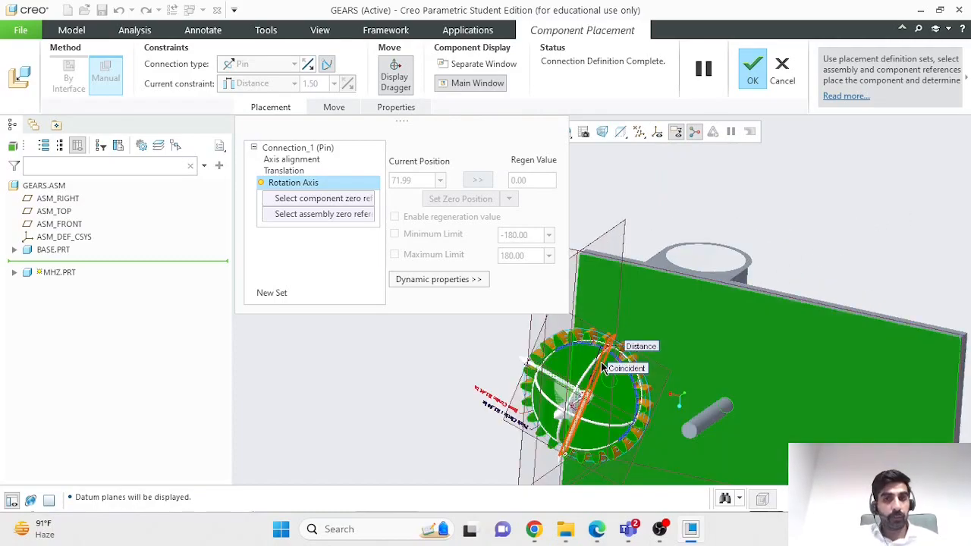
click(602, 368)
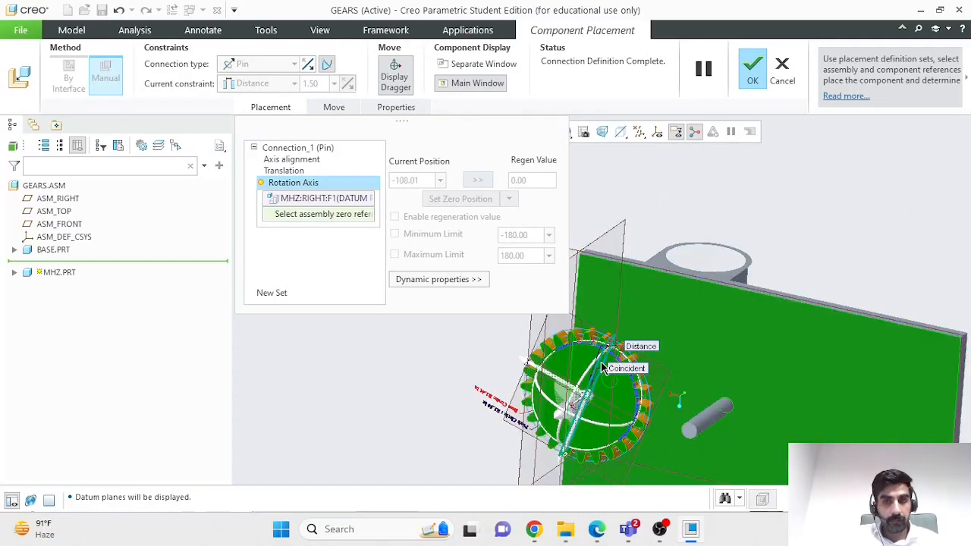
click(604, 240)
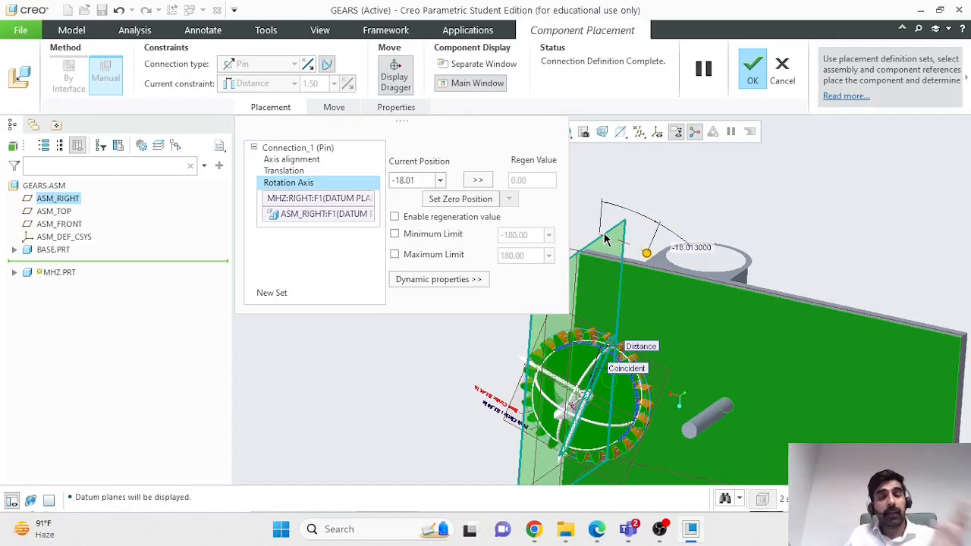
Step: Swing the gear by its rotation handle to -90 degrees and over to about 91 degrees to examine the rotation range
scroll(546, 372, up, 5)
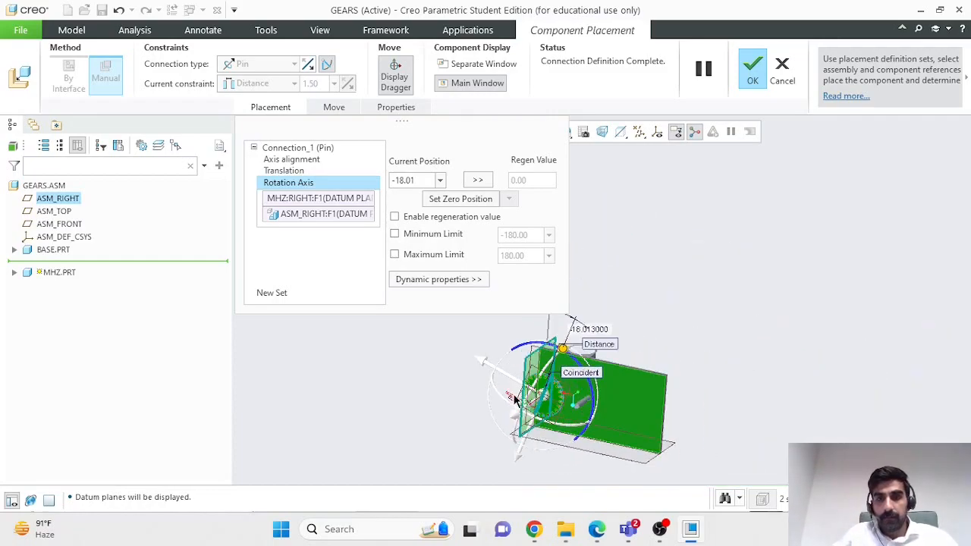
scroll(467, 363, down, 5)
scroll(505, 381, up, 5)
scroll(576, 409, down, 4)
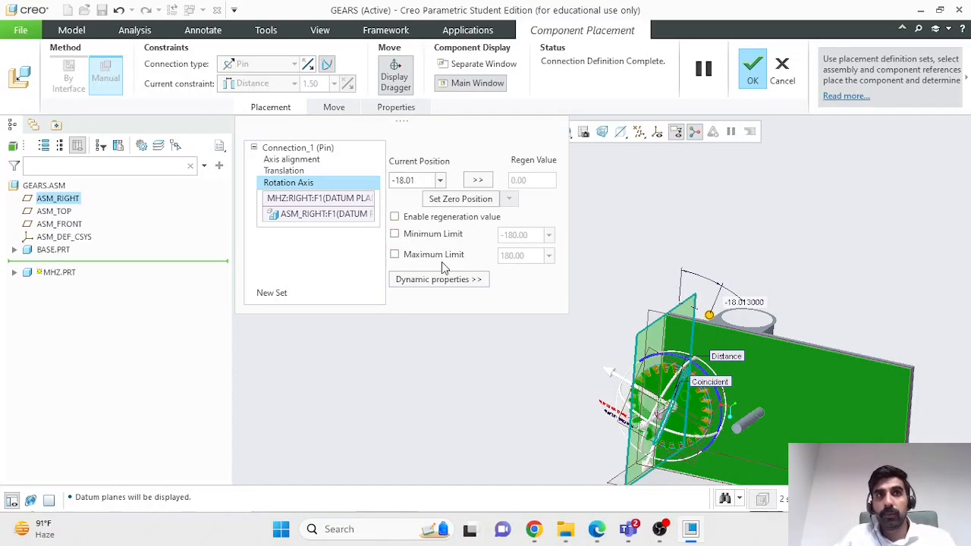
scroll(711, 457, down, 3)
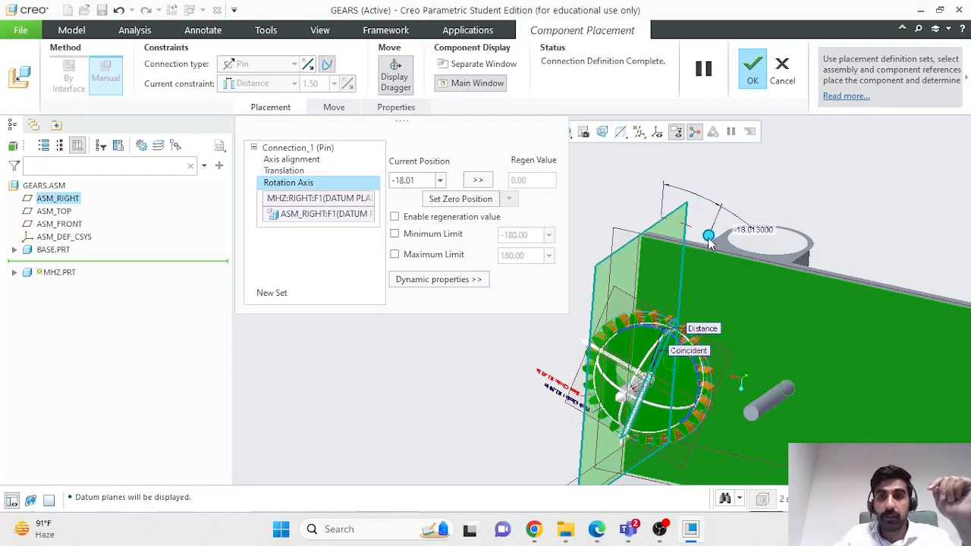
drag(712, 242, 807, 409)
drag(641, 215, 805, 413)
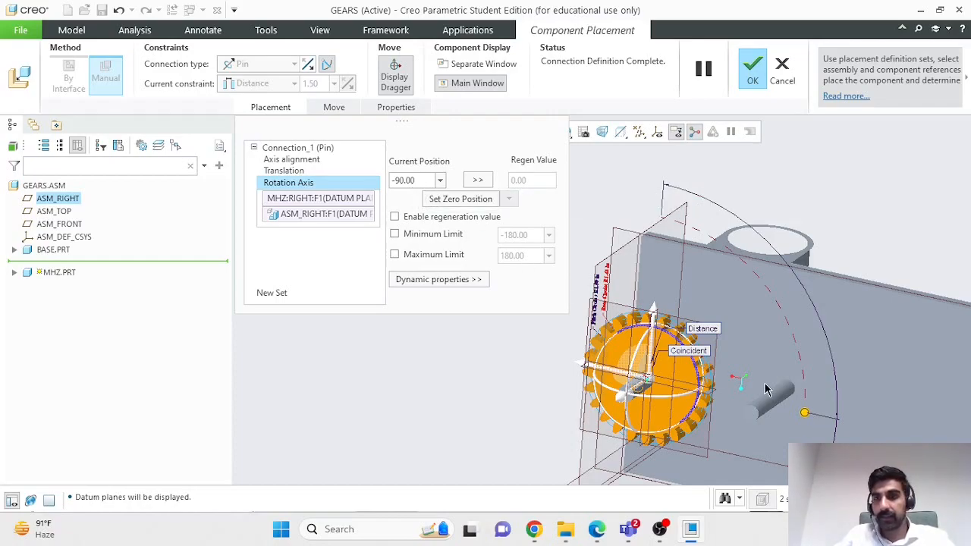
drag(806, 413, 493, 350)
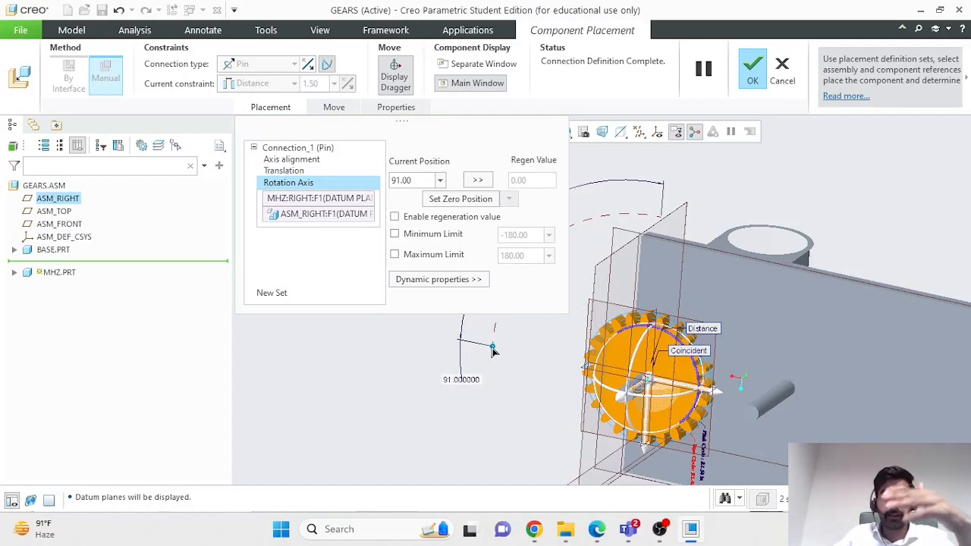
Step: Enable the rotation limits with a minimum of -90 and a maximum of 90, and accept the gear's placement
click(394, 234)
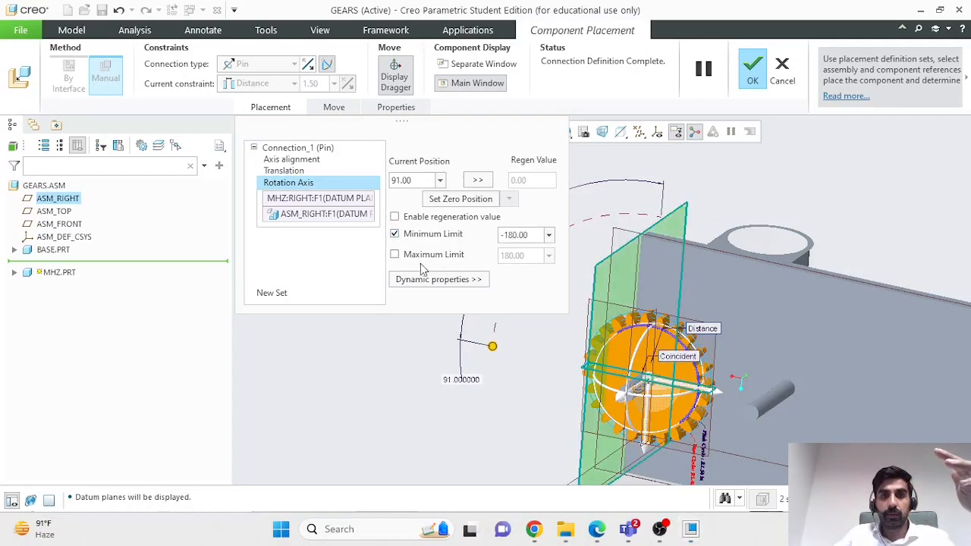
click(394, 254)
click(534, 235)
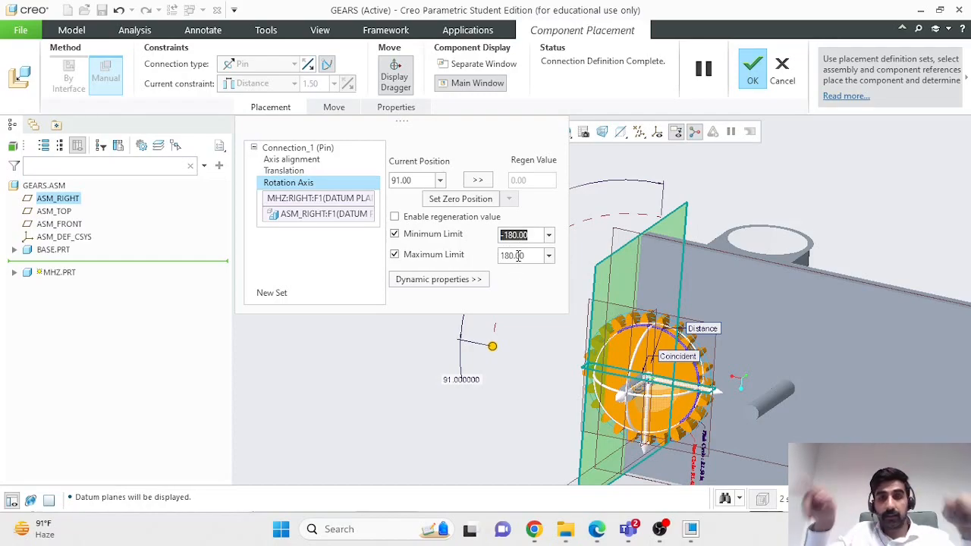
text(-9)
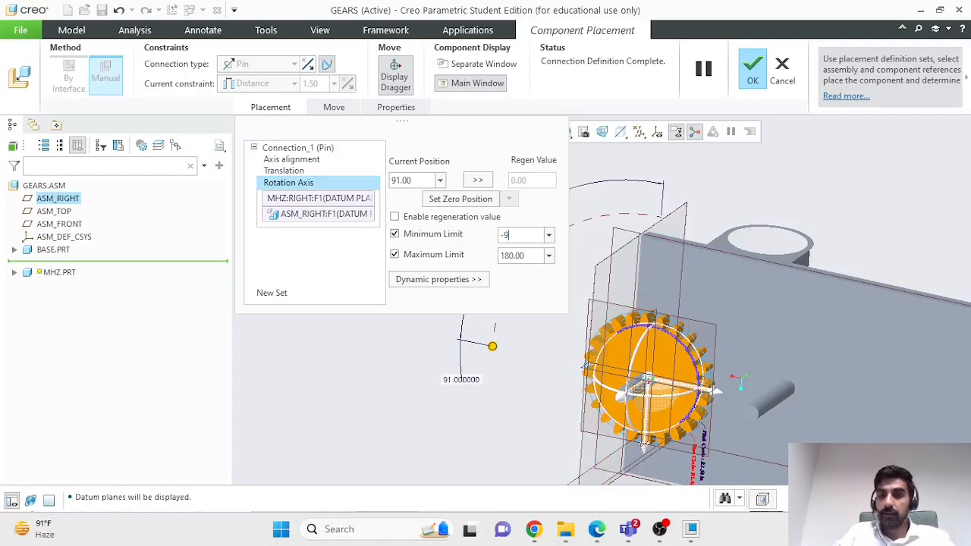
text(0)
click(533, 254)
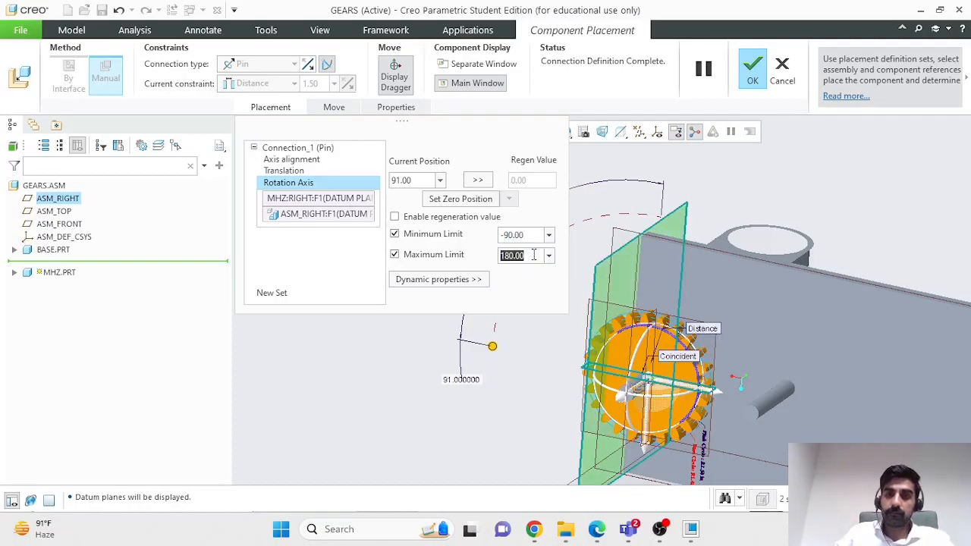
text(90)
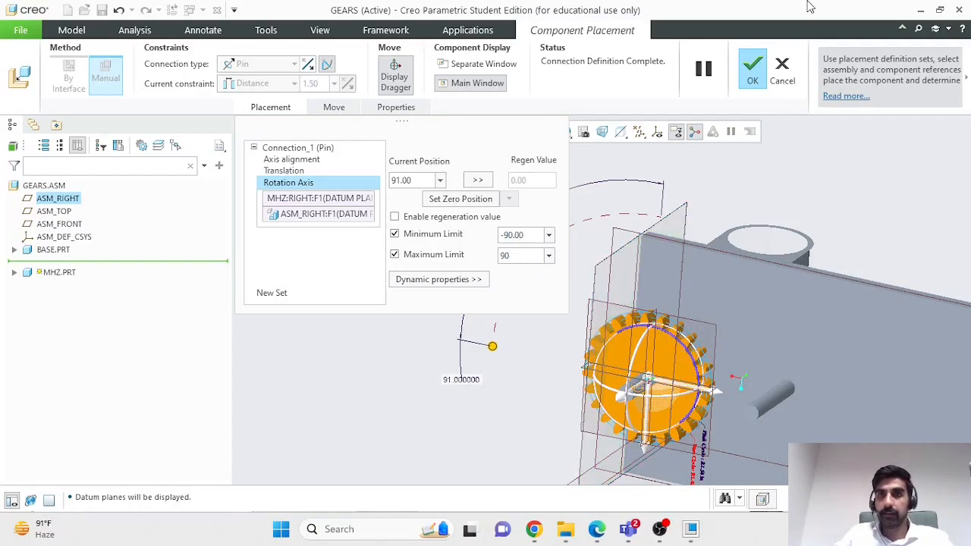
click(751, 68)
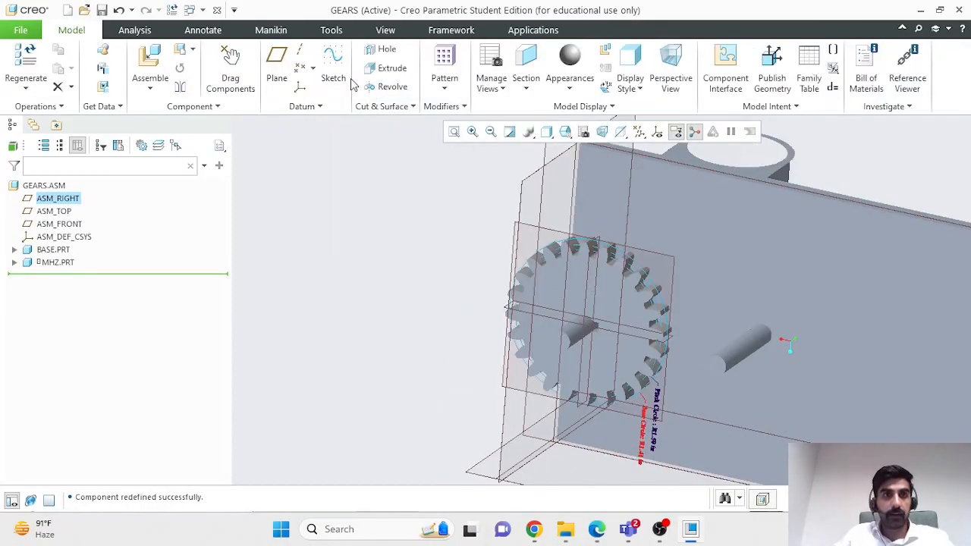
Step: Rotate the gear with Drag Components to test its rotation limits, and end the dragging
click(230, 76)
click(641, 315)
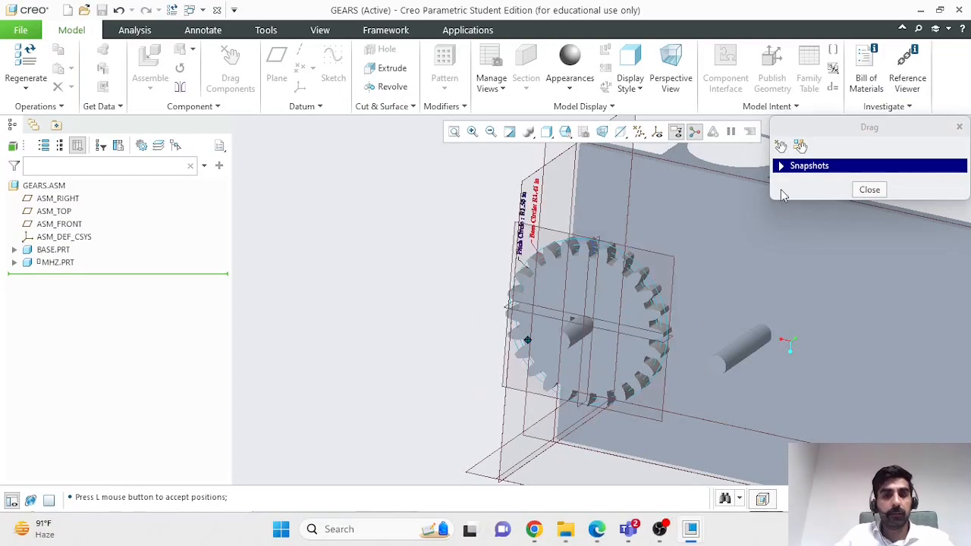
click(863, 190)
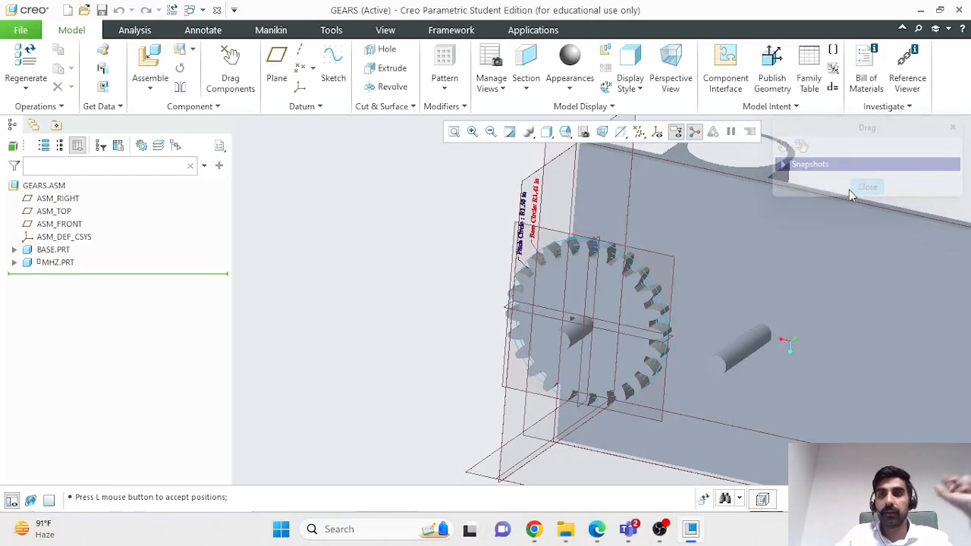
Step: Reopen the gear's Rotation Axis settings, turn the gear to -71 degrees, and make that orientation the zero position
click(67, 261)
click(129, 194)
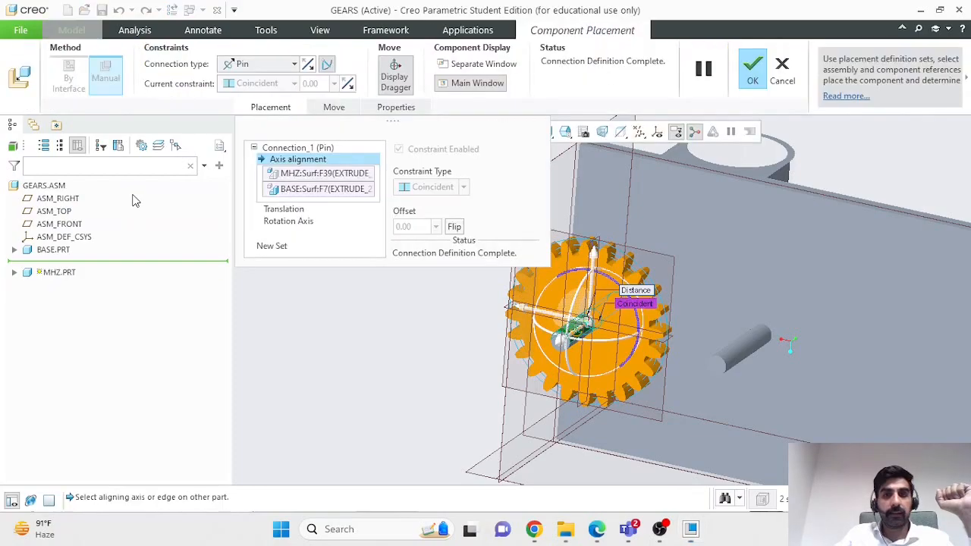
click(301, 220)
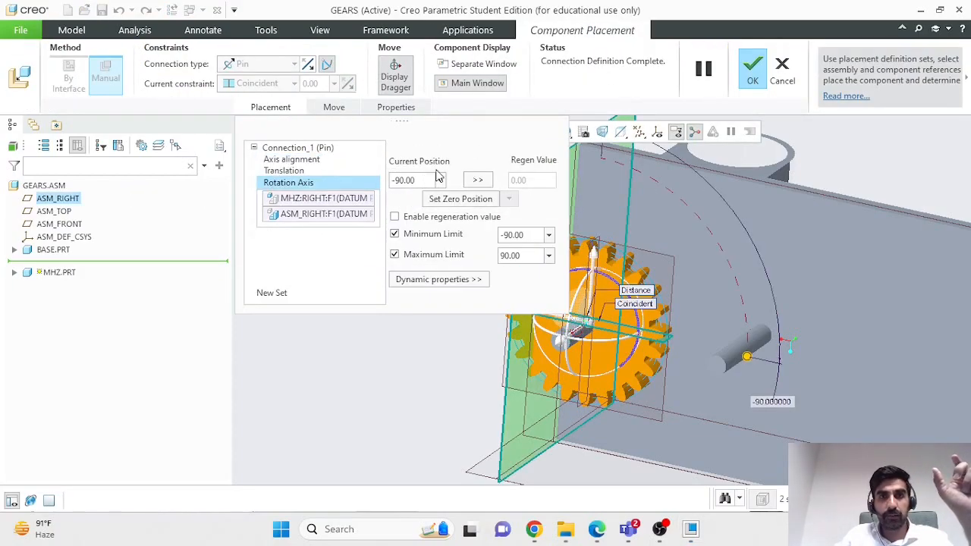
scroll(449, 387, down, 2)
scroll(392, 354, up, 4)
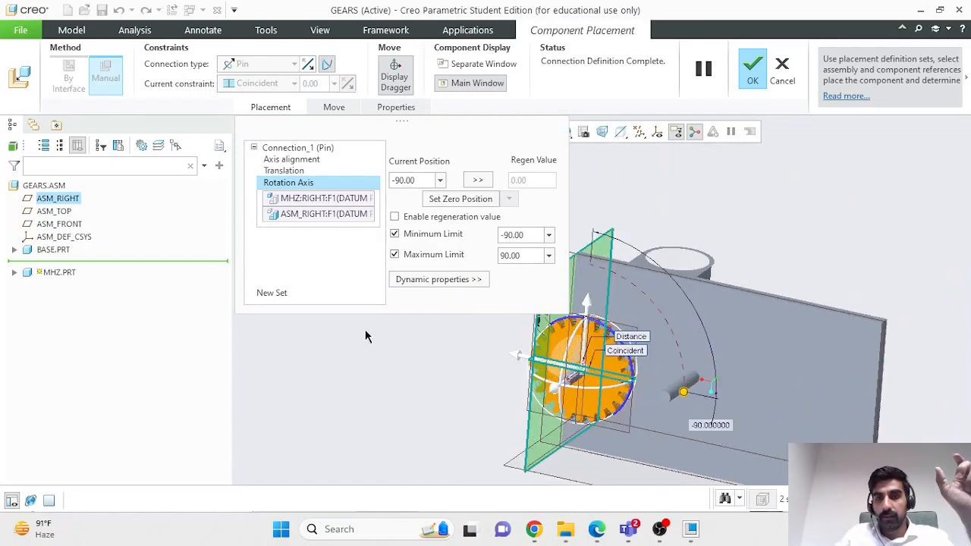
scroll(812, 339, down, 2)
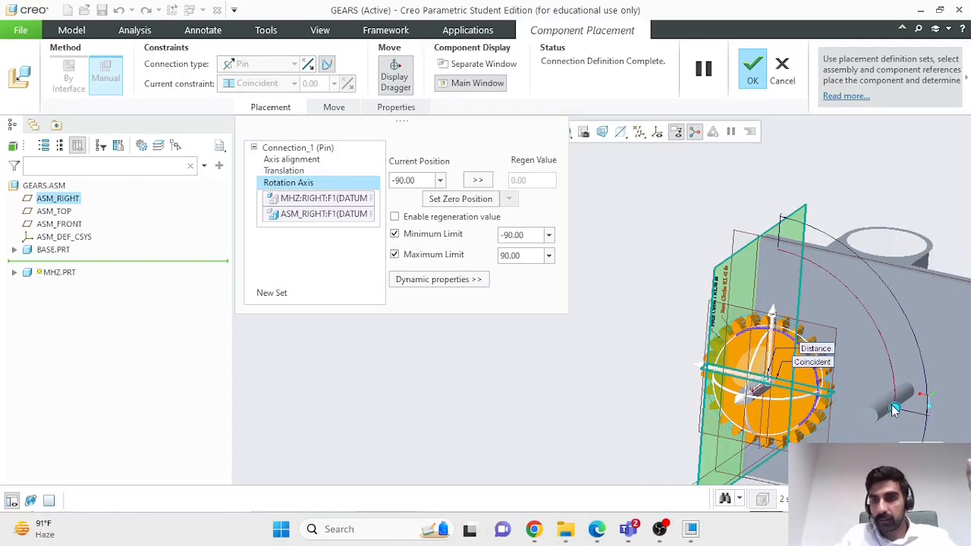
drag(895, 408, 893, 368)
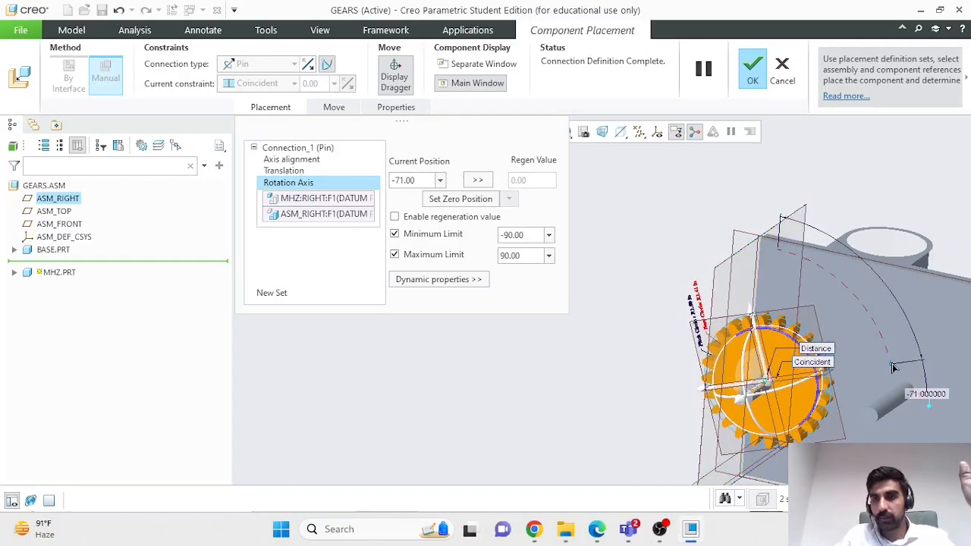
click(448, 200)
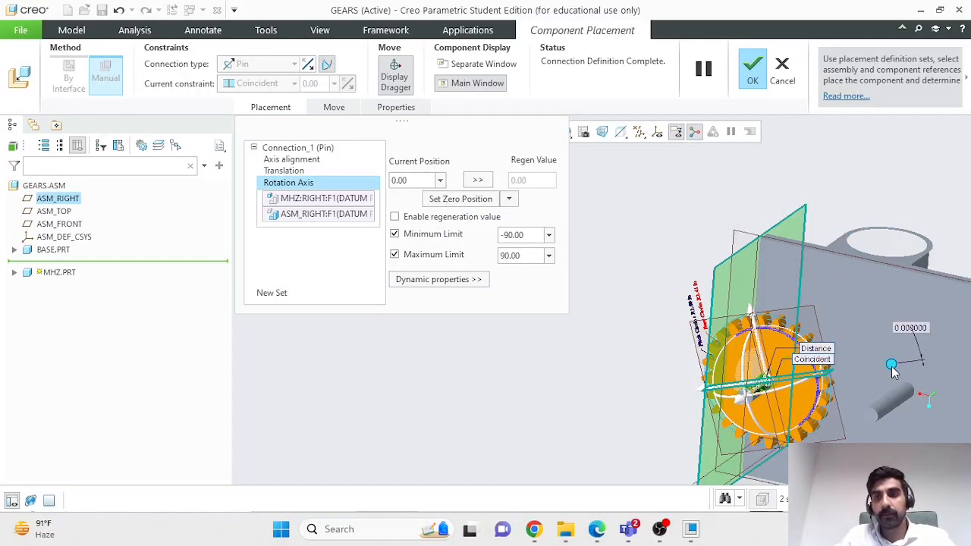
Step: Set the rotation's minimum limit to 0 and swing the gear to 88 degrees to test the new range
drag(529, 234, 498, 235)
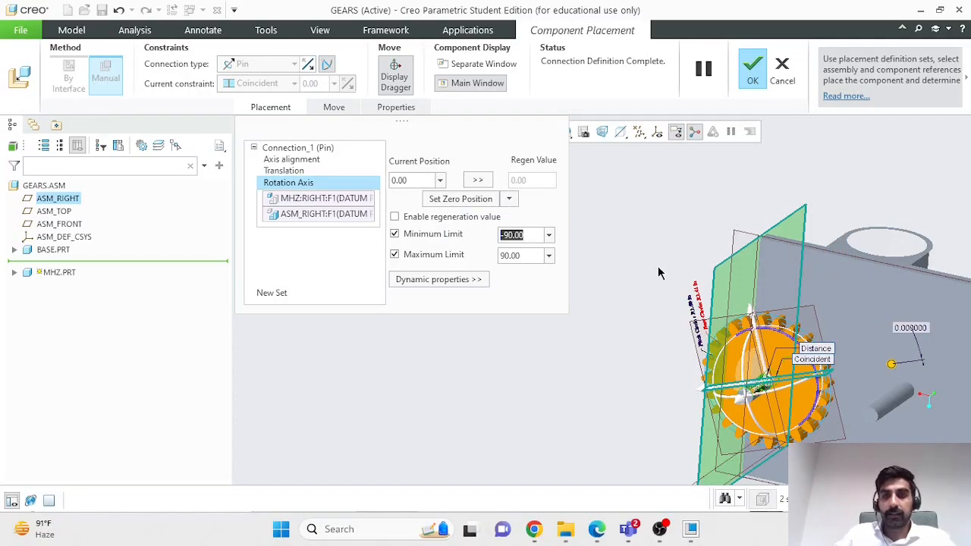
text(0)
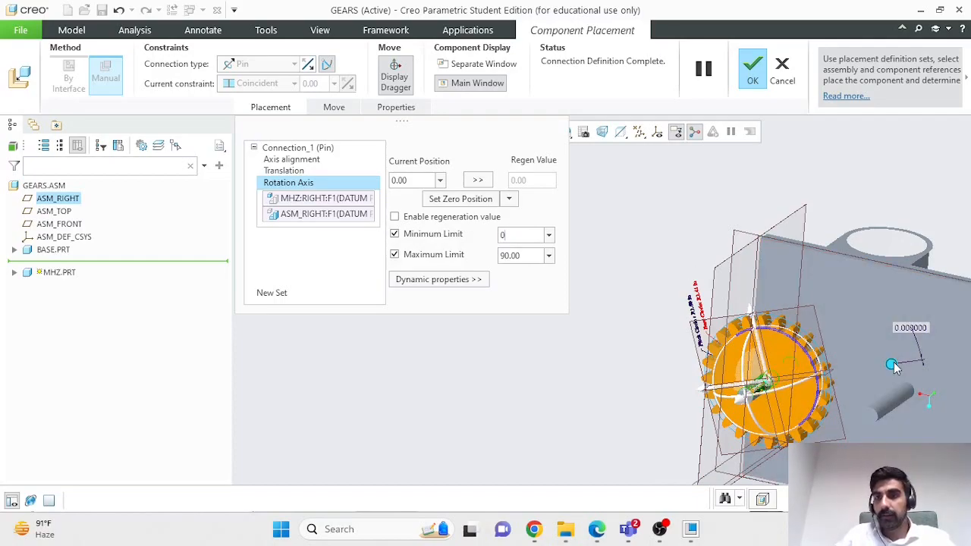
drag(893, 366, 622, 338)
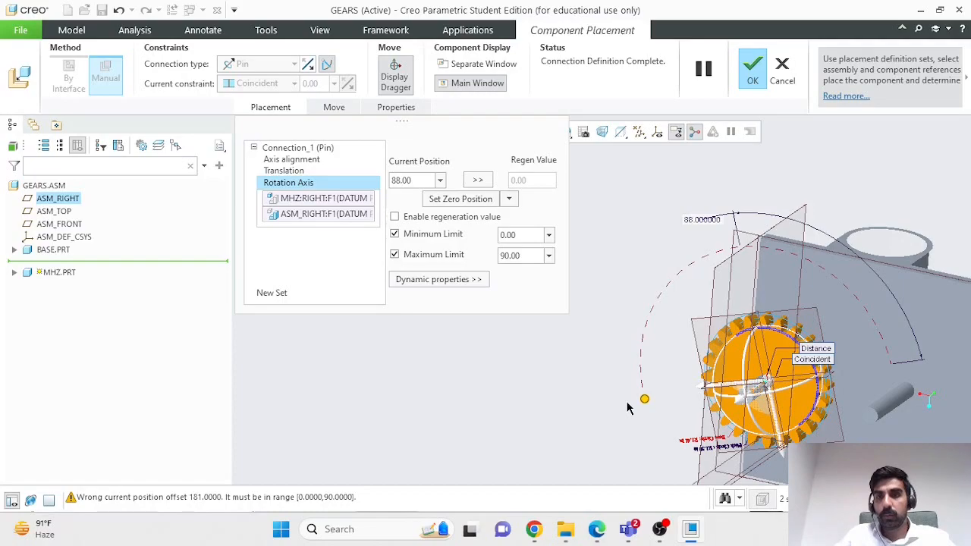
Step: Set the gear rotation's maximum limit to 180 and accept the redefined placement
double_click(415, 180)
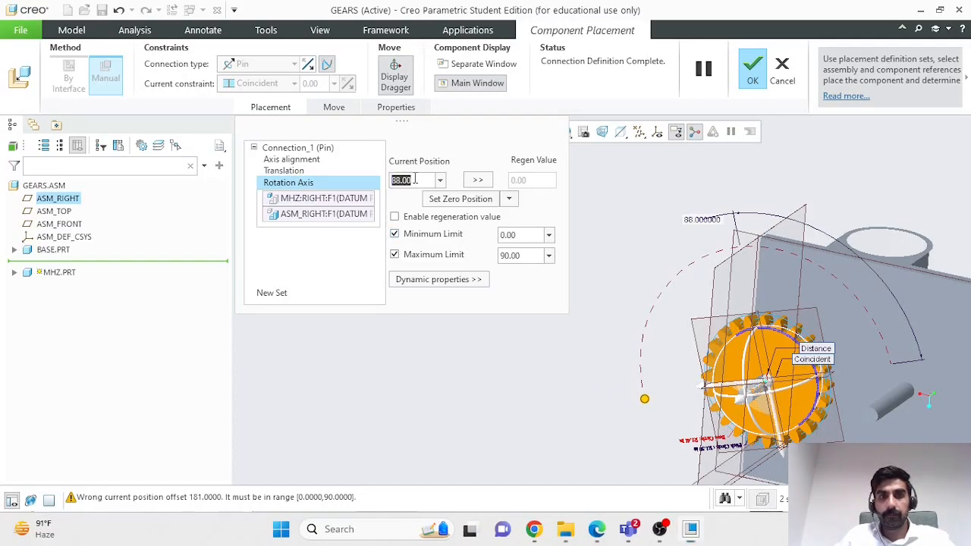
double_click(531, 260)
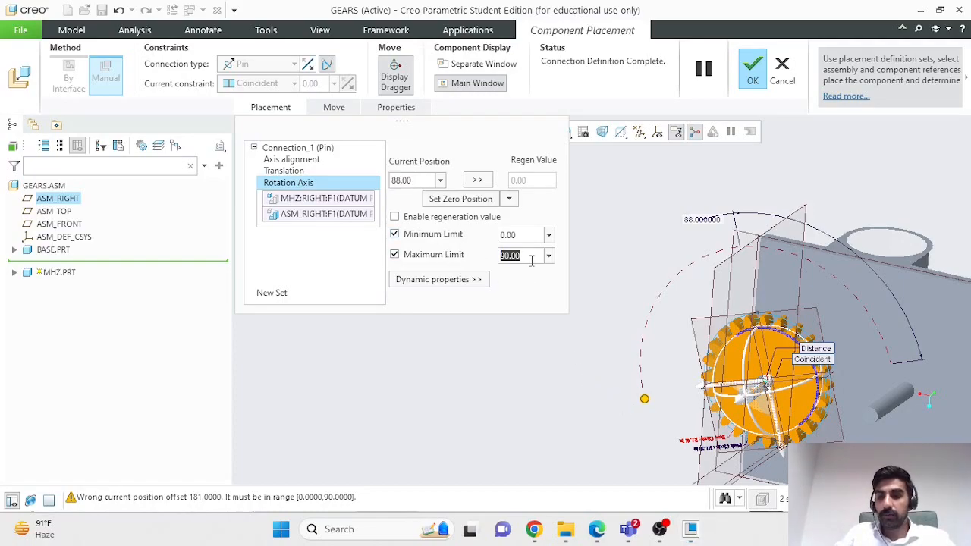
text(180)
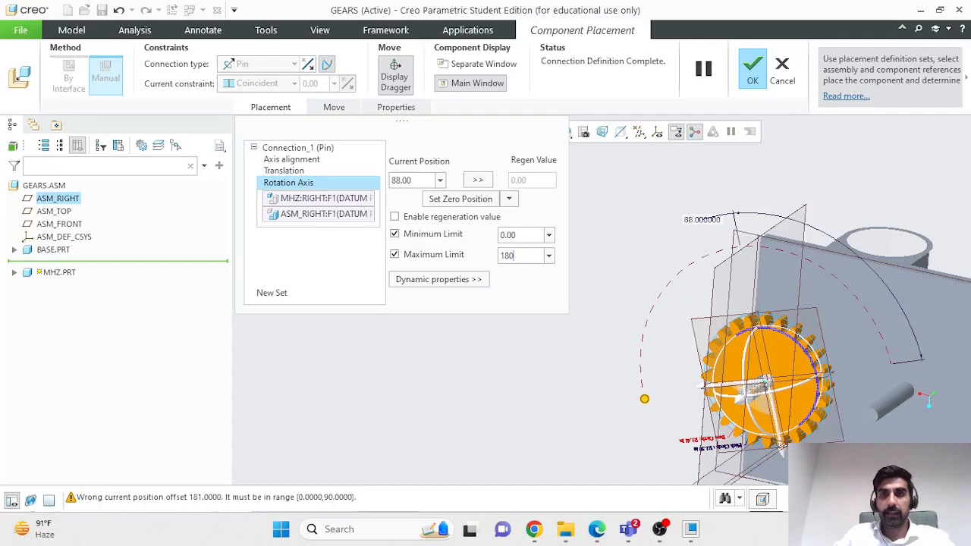
click(752, 70)
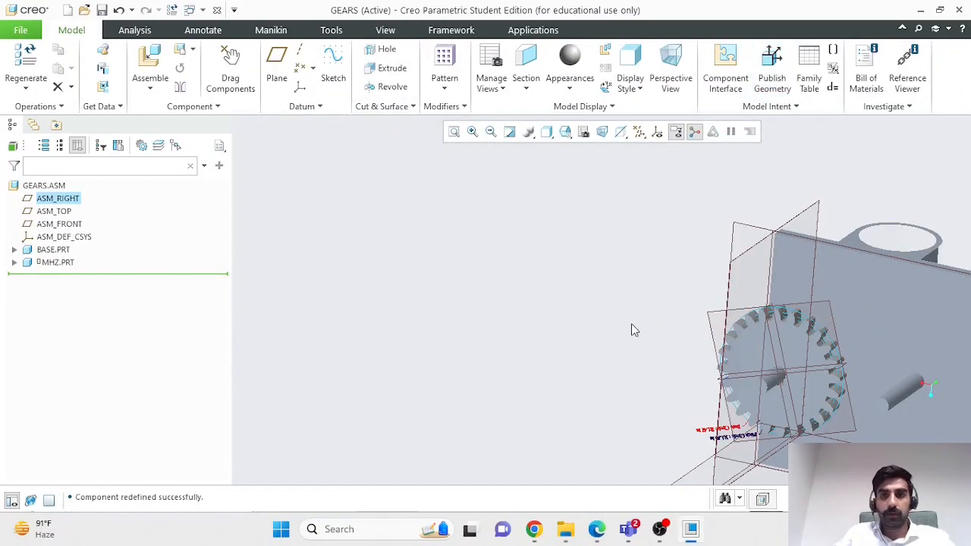
Step: Rotate the MHZ gear with Drag Components to test the new rotation limits, and end the dragging
scroll(763, 362, down, 3)
scroll(851, 371, up, 3)
scroll(931, 382, down, 2)
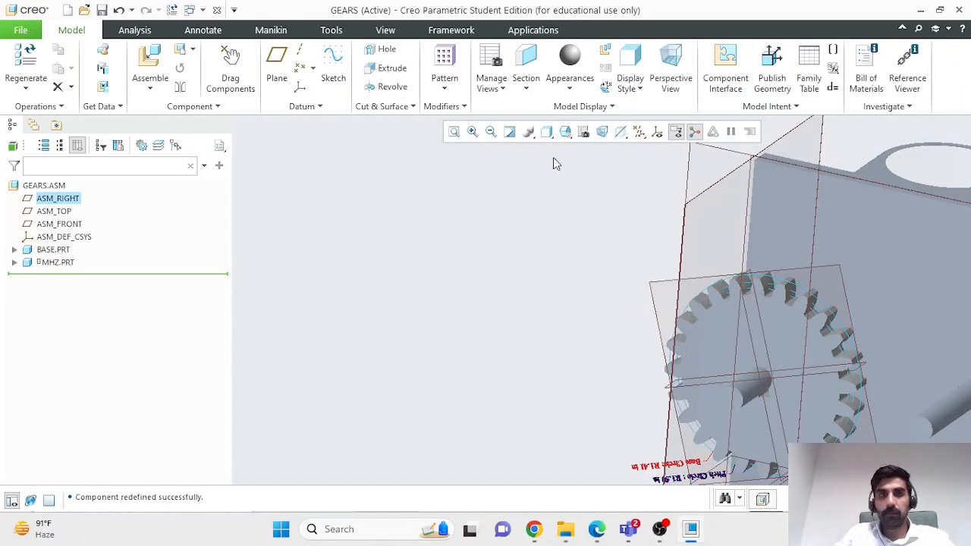
click(230, 68)
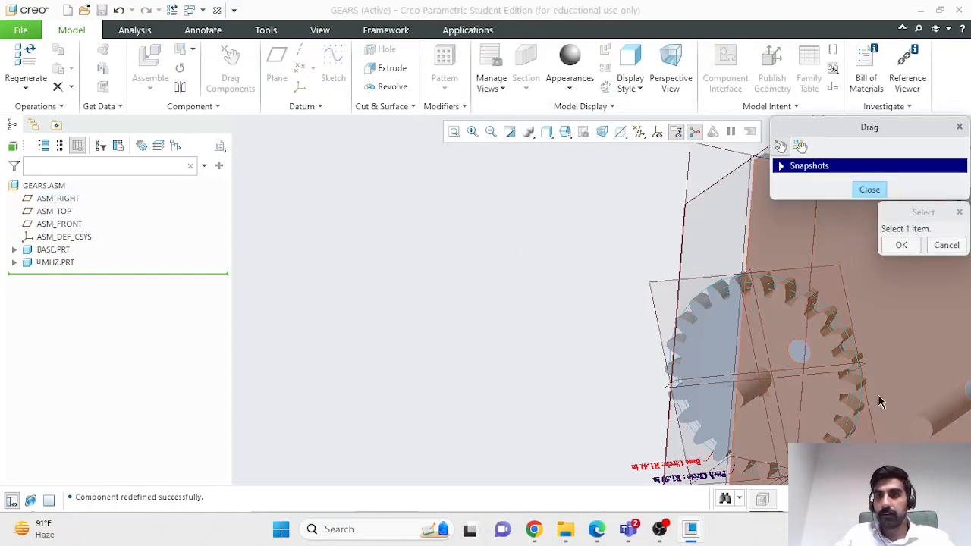
click(819, 362)
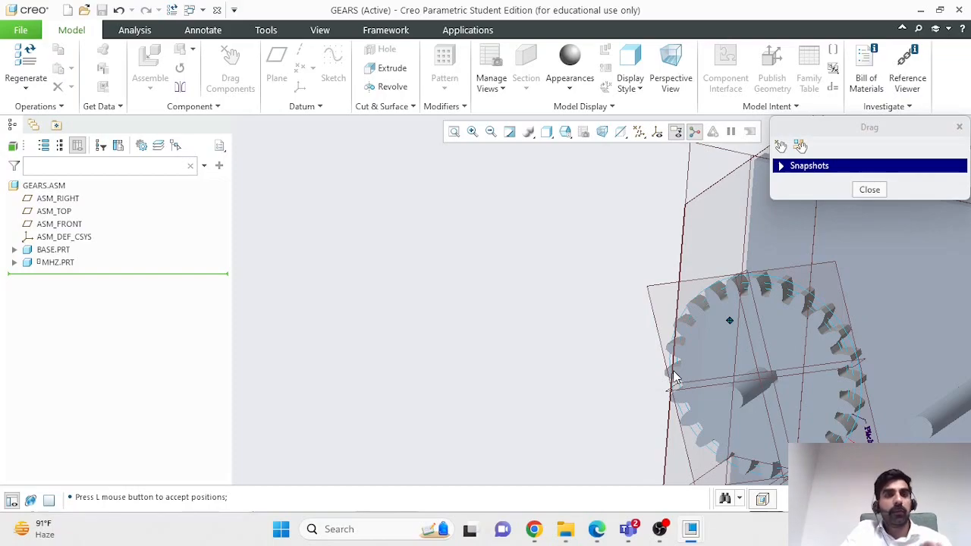
click(869, 189)
Step: Switch to the lecture PDF in Edge, bracket the slider joint's last three bullet points in red ink, and return to Creo
scroll(904, 262, down, 3)
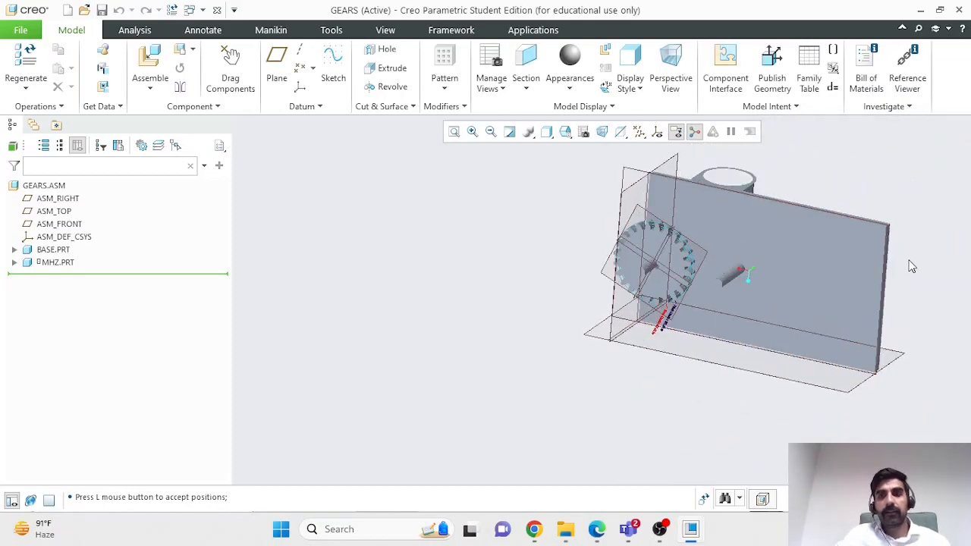
middle_drag(906, 263, 872, 242)
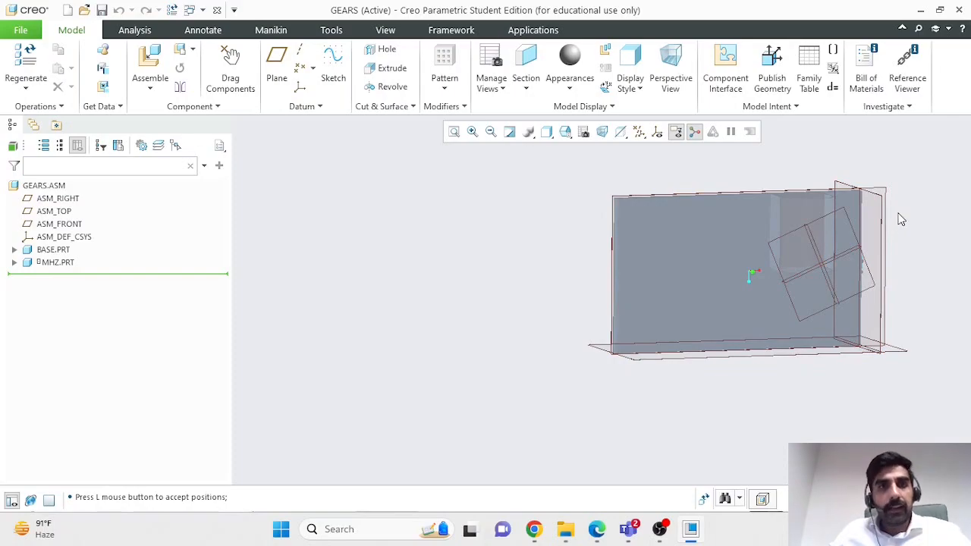
scroll(906, 187, down, 3)
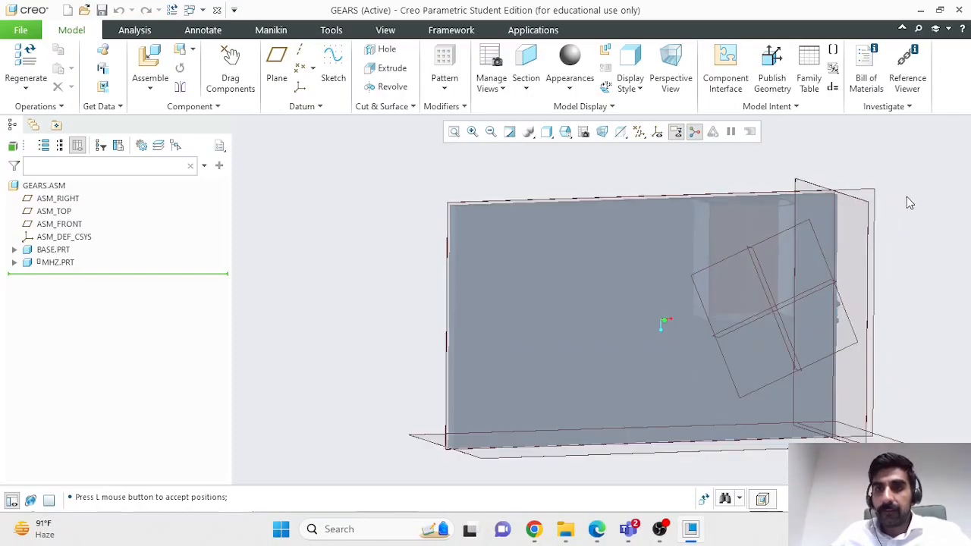
click(596, 528)
scroll(609, 407, down, 3)
scroll(609, 408, down, 3)
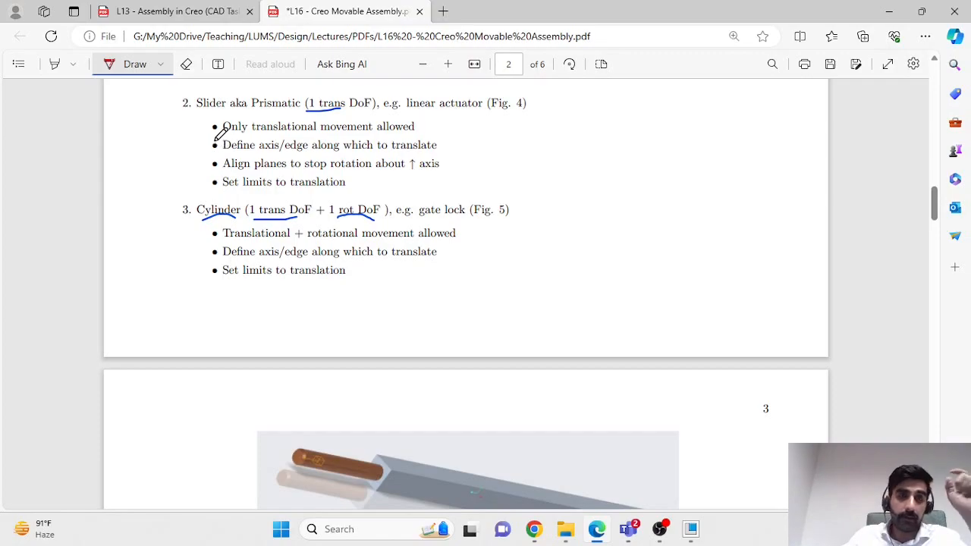
drag(199, 142, 202, 179)
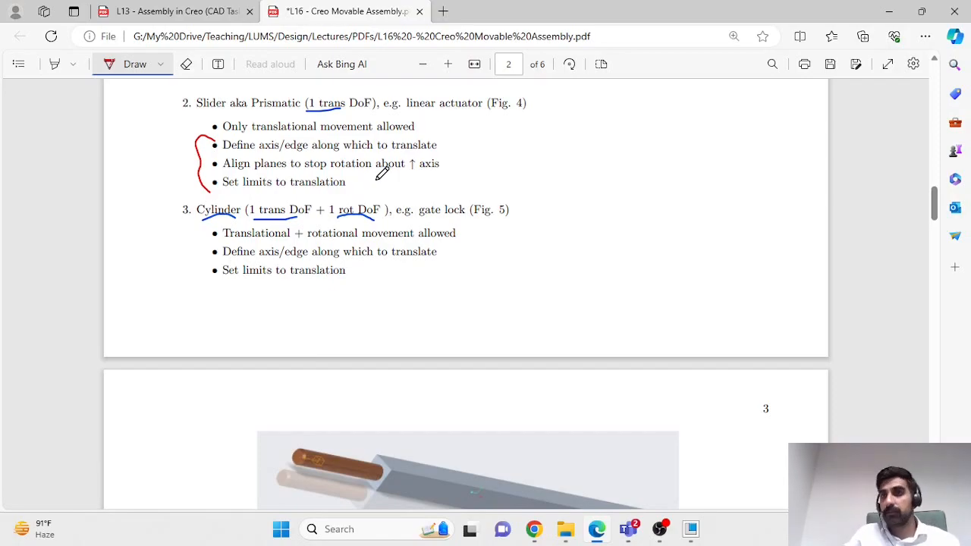
click(888, 12)
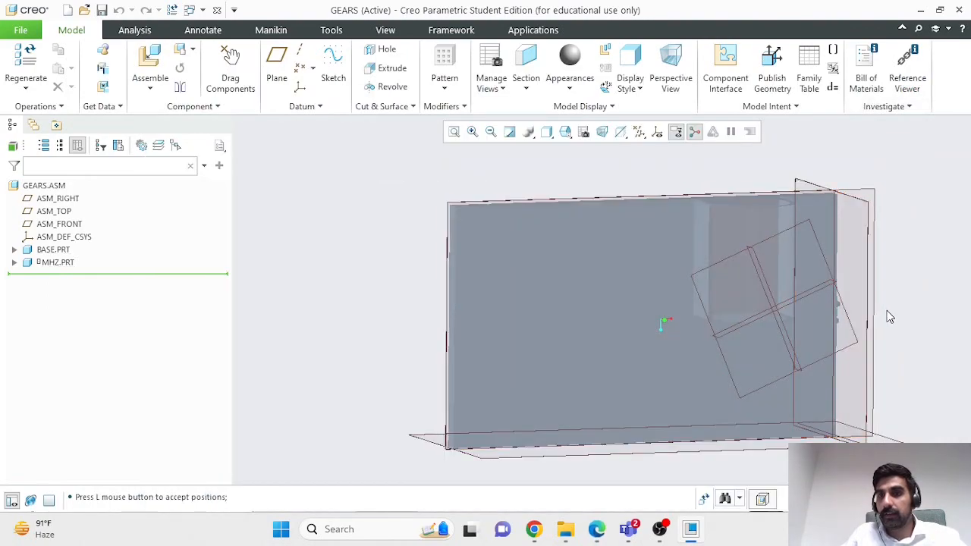
Step: Display the assembly in the Shading With Edges style and view the base's cylinder
middle_drag(890, 317, 894, 323)
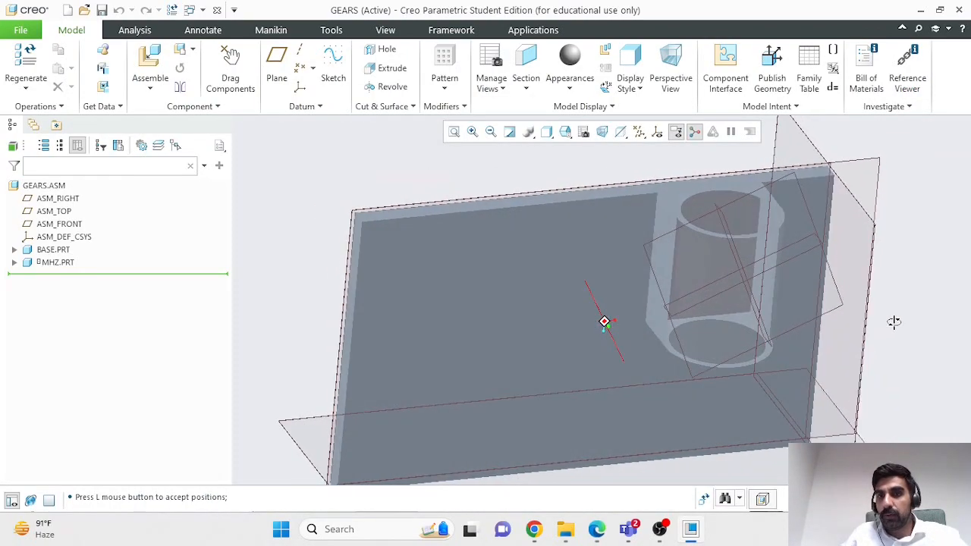
click(549, 133)
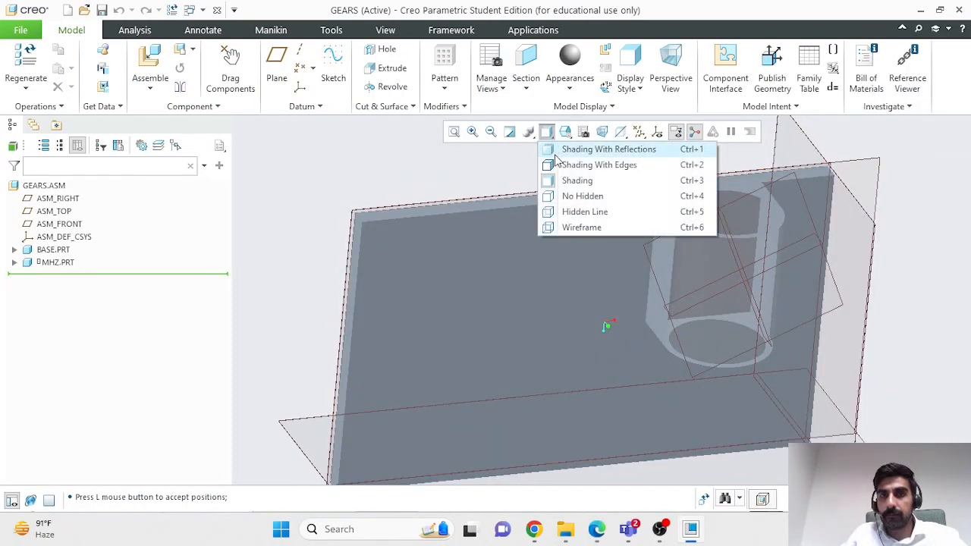
click(576, 164)
mouse_move(878, 205)
middle_down()
mouse_move(861, 190)
mouse_move(888, 174)
mouse_move(880, 197)
middle_up()
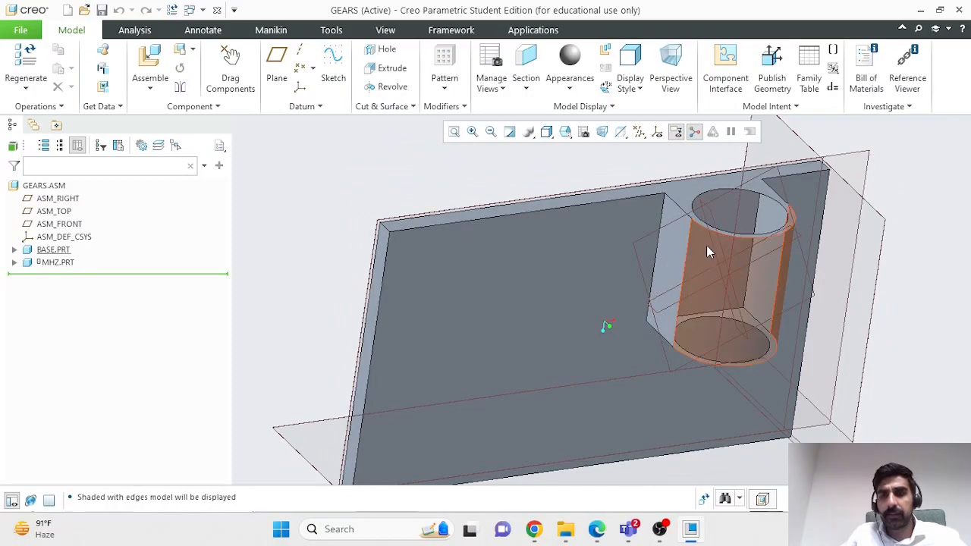
Step: Change the assembly's display style to Shading With Reflections
click(565, 132)
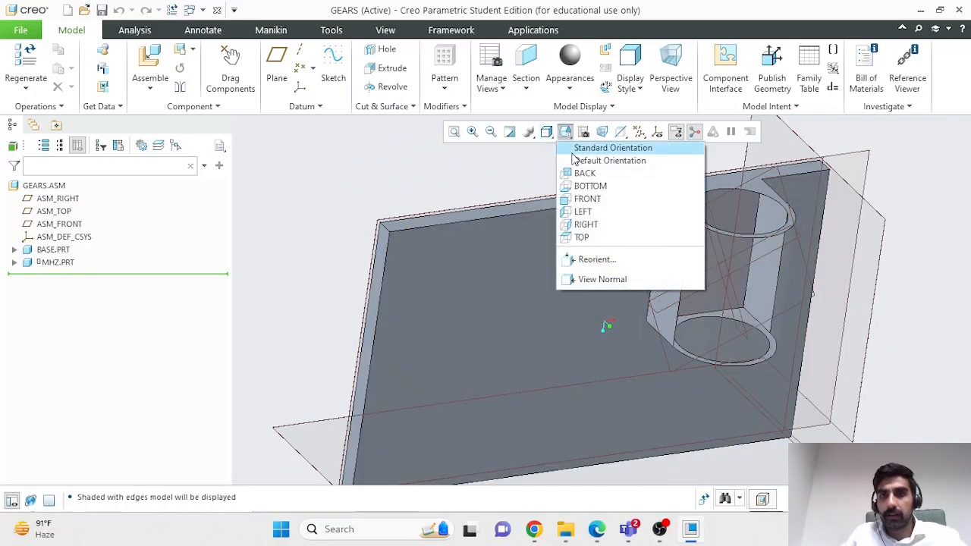
click(546, 132)
click(575, 149)
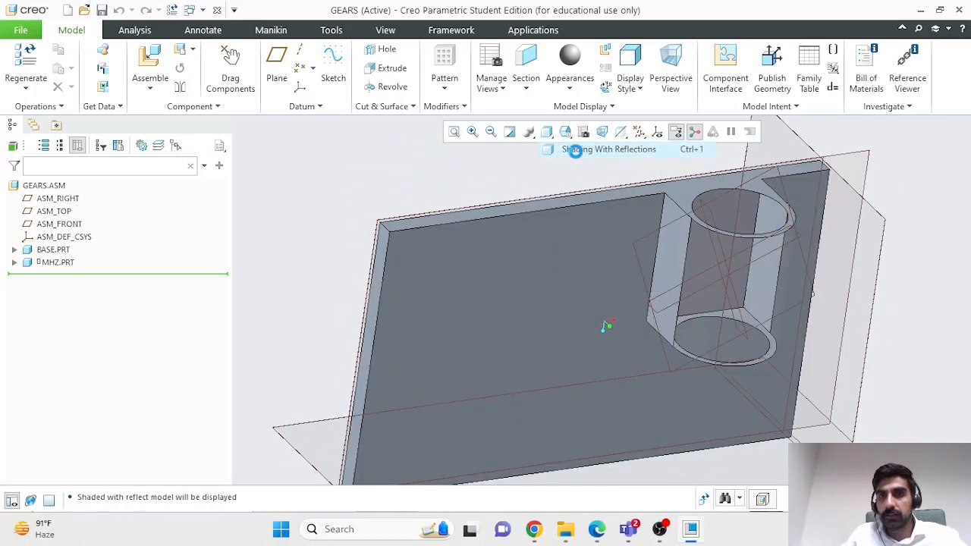
middle_drag(756, 324, 741, 304)
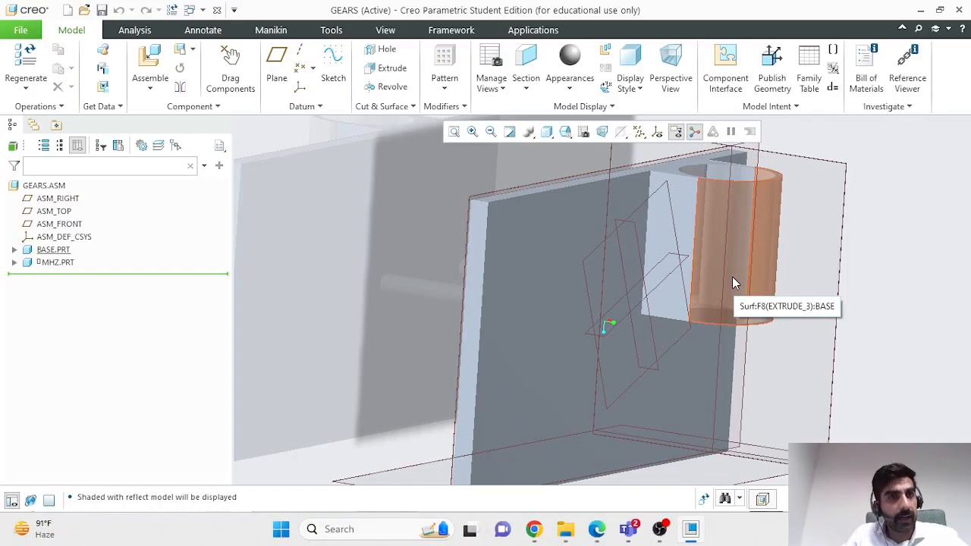
Step: Preview piston.prt from the Assy folder and bring it into the assembly as a new component
click(153, 65)
click(386, 214)
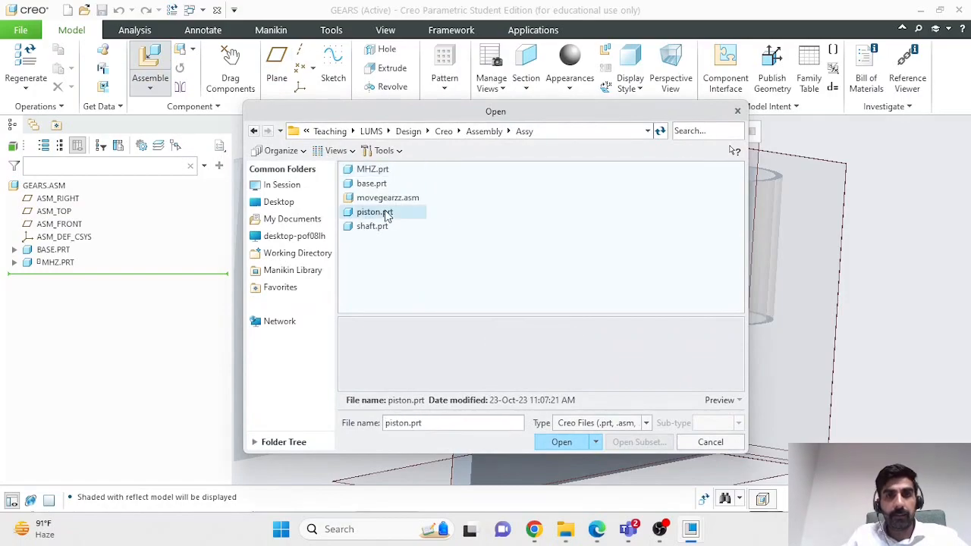
middle_drag(537, 362, 565, 299)
middle_drag(550, 351, 547, 372)
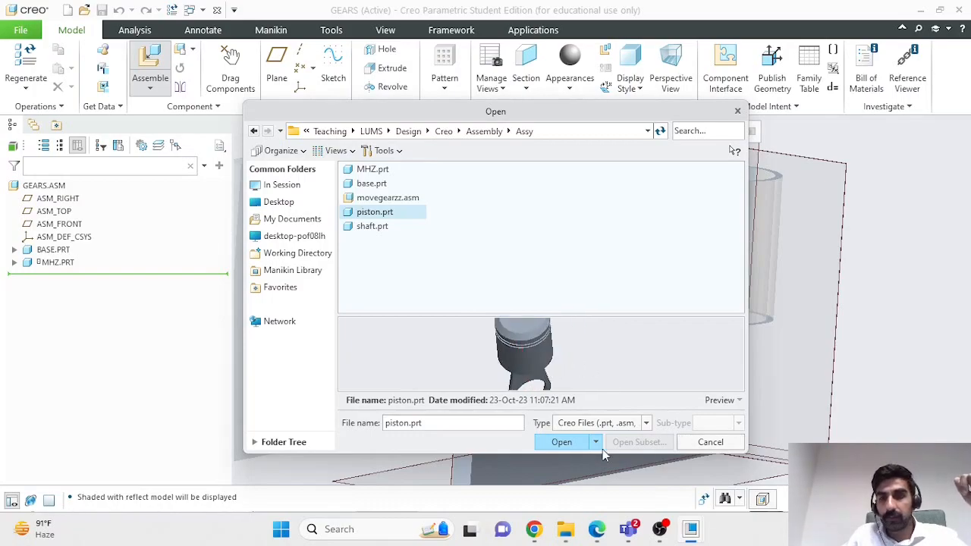
click(561, 441)
Step: Move the unconstrained piston with the 3D dragger to the front of the base plate, near the gear
middle_drag(675, 342, 779, 286)
drag(779, 286, 788, 370)
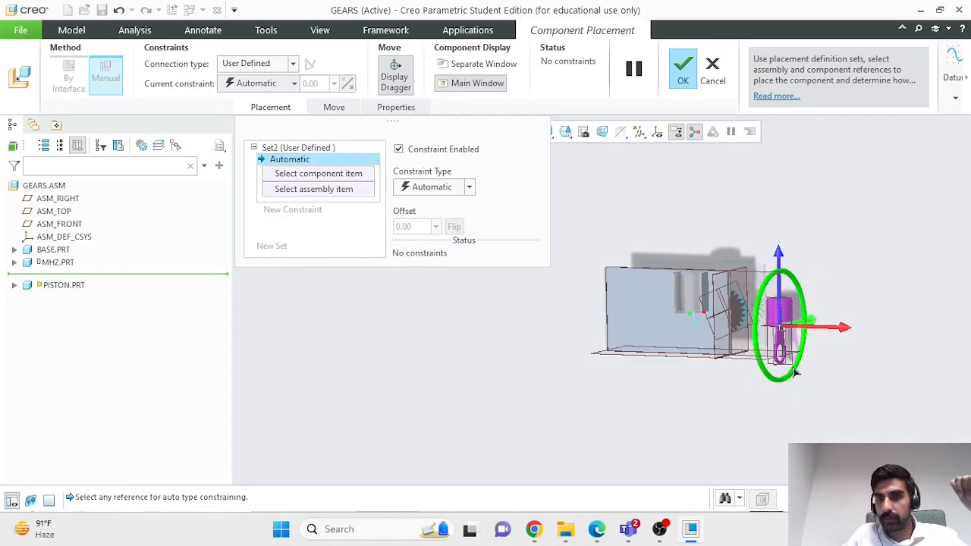
scroll(804, 349, up, 3)
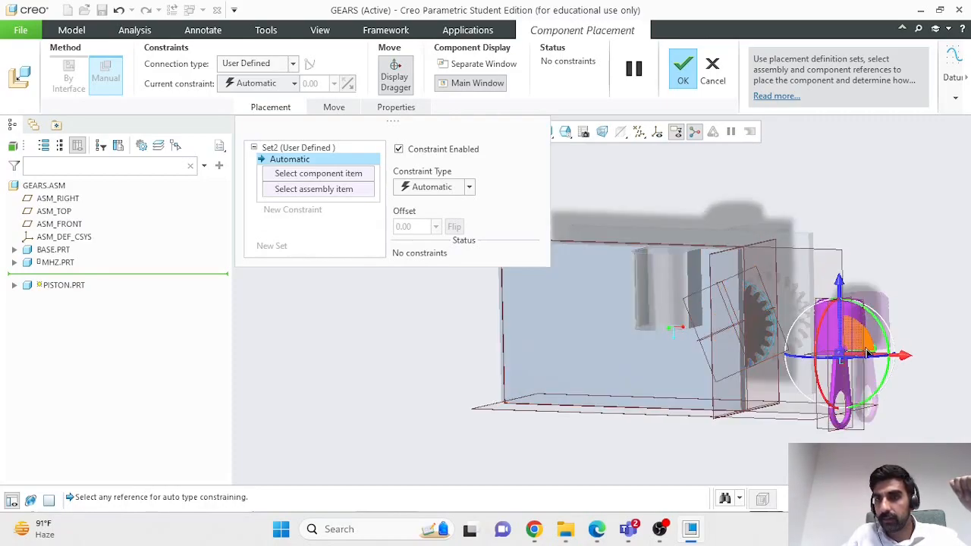
drag(878, 355, 773, 369)
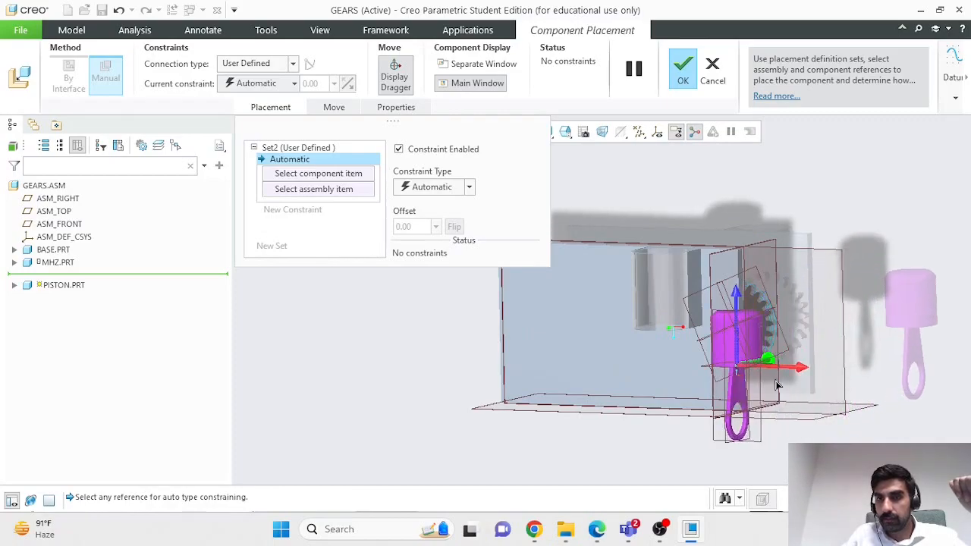
middle_drag(774, 369, 849, 387)
scroll(933, 398, down, 3)
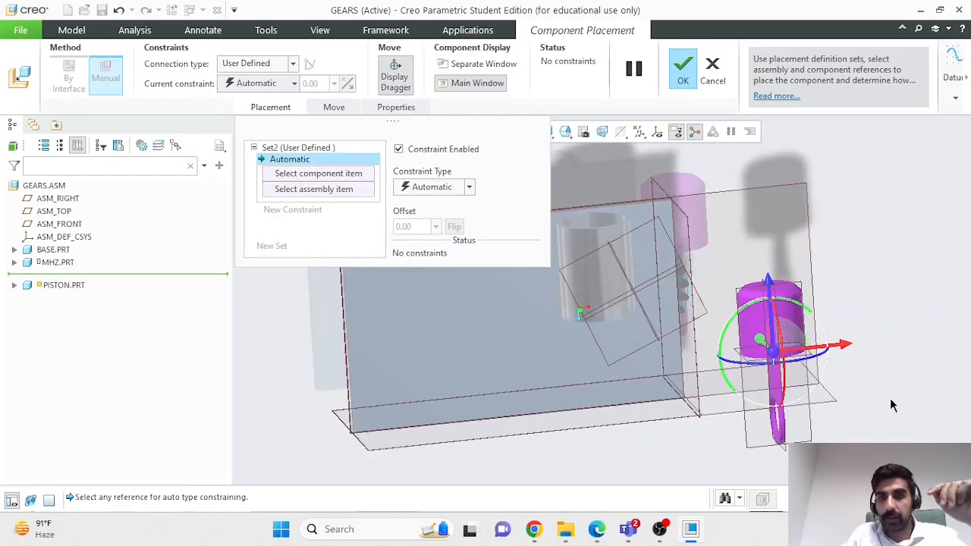
middle_drag(861, 432, 833, 434)
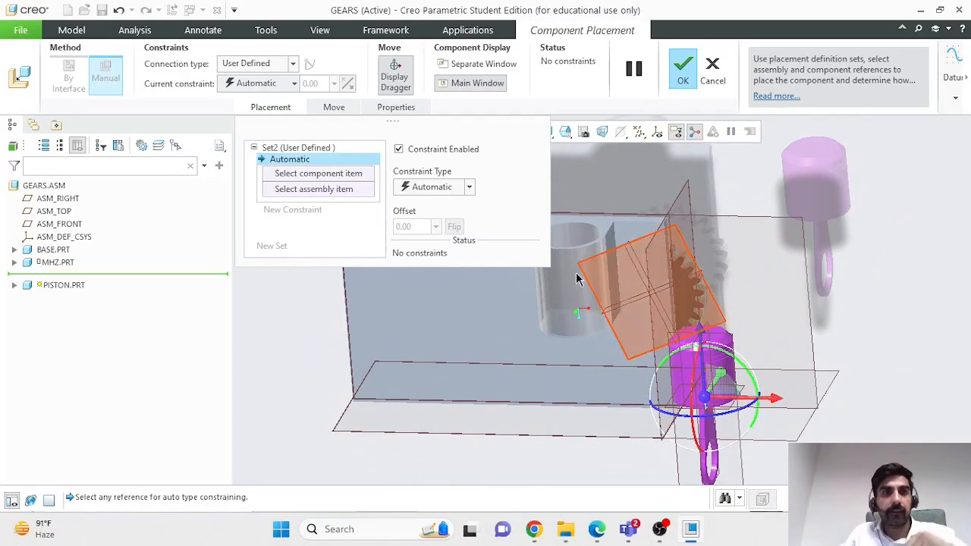
Step: Set the piston's connection type to Slider
click(298, 82)
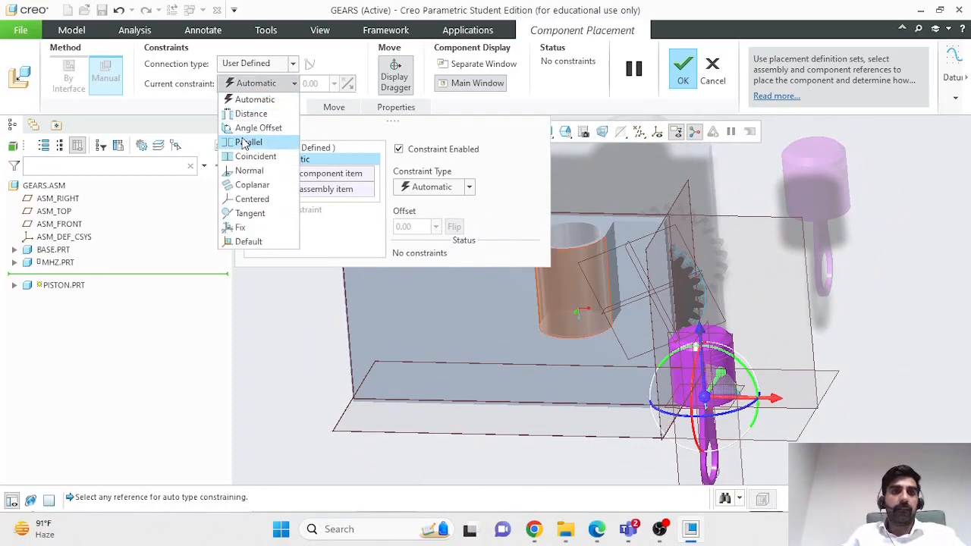
click(289, 67)
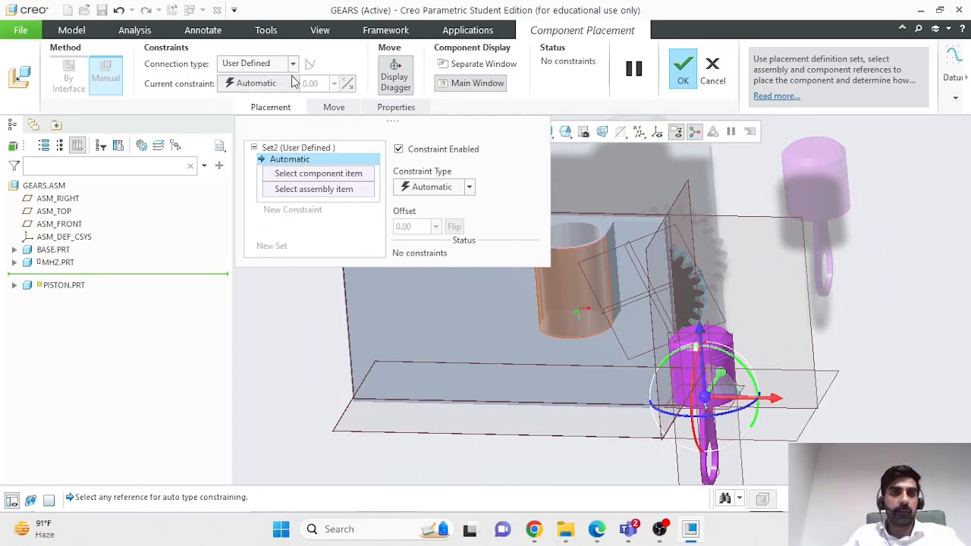
click(292, 65)
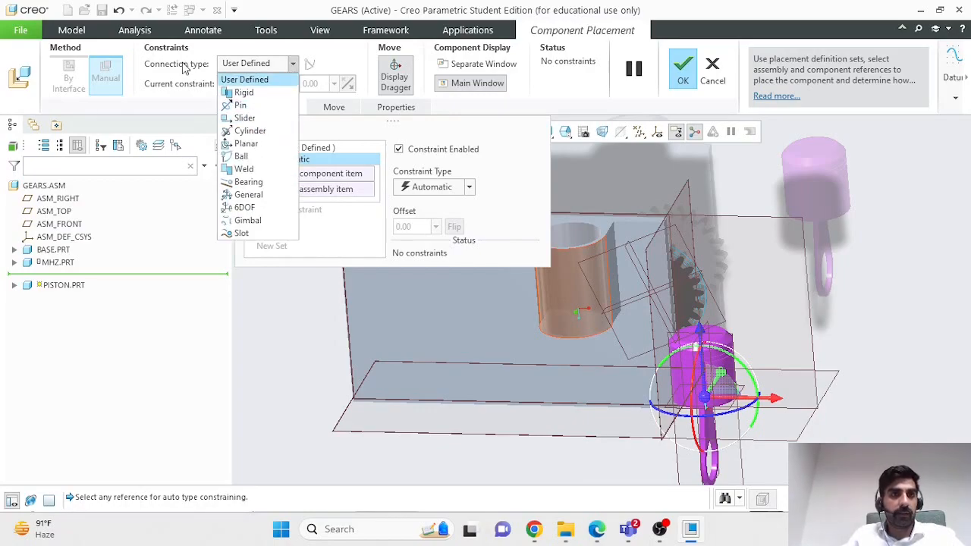
click(244, 119)
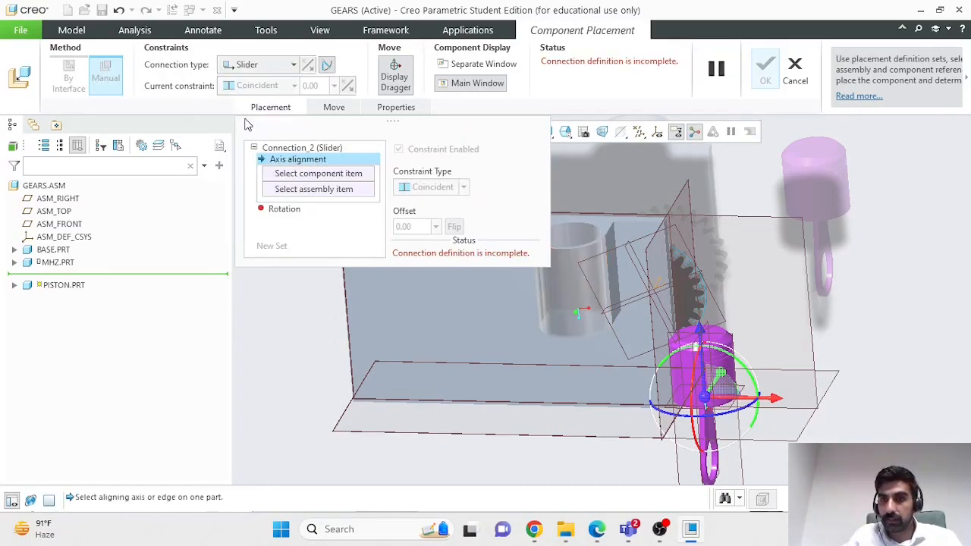
Step: Align the axis of the piston's cylindrical surface with the base's cylinder, picking the piston in a separate window, and test its sliding and rotation
click(575, 241)
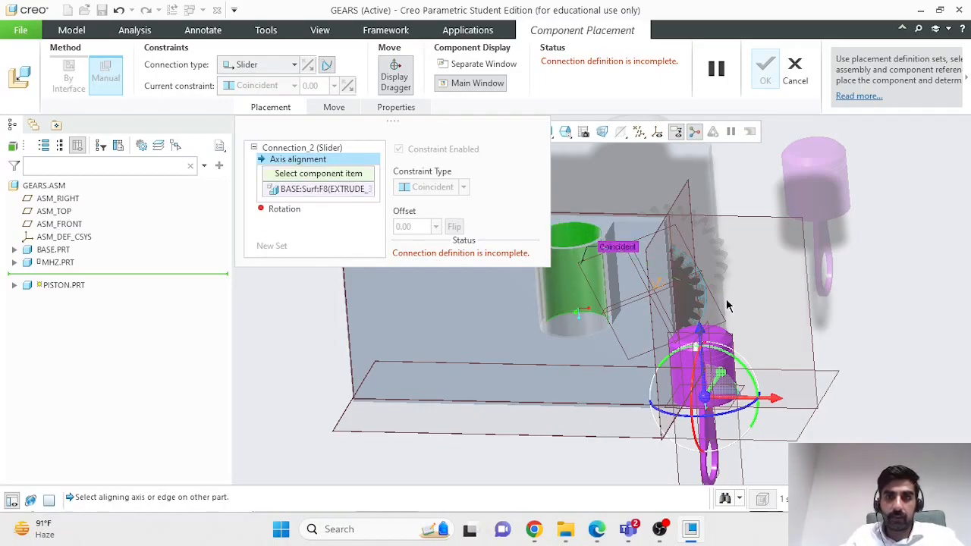
click(455, 64)
scroll(830, 174, down, 5)
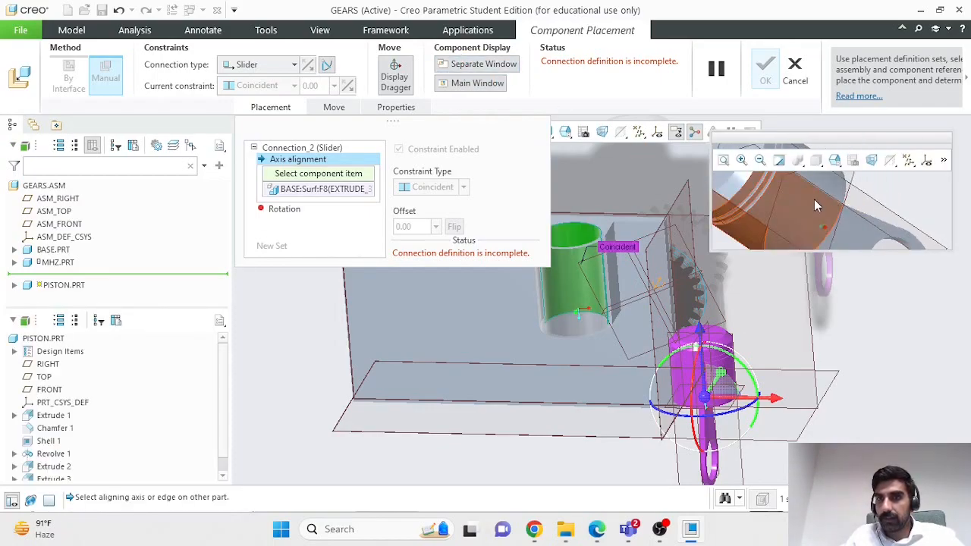
click(811, 200)
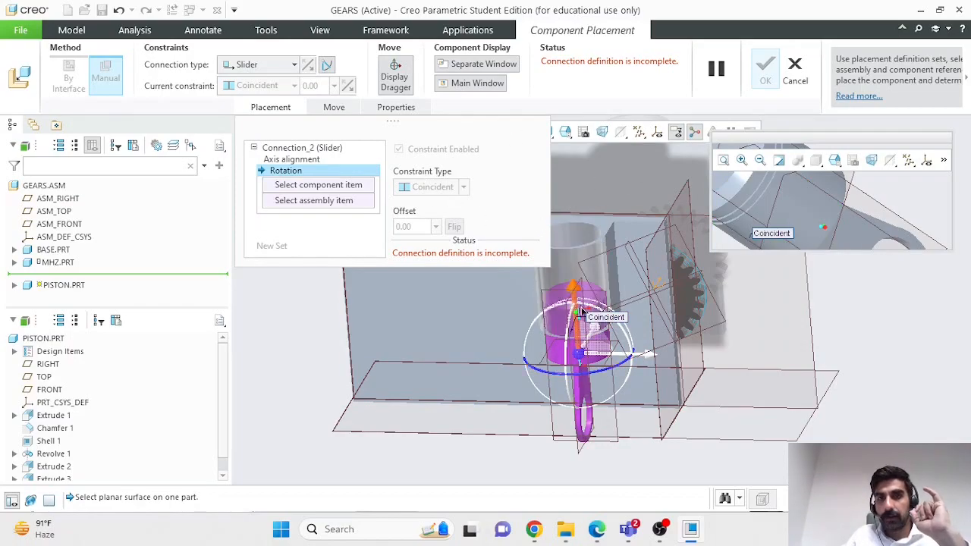
drag(588, 333, 570, 308)
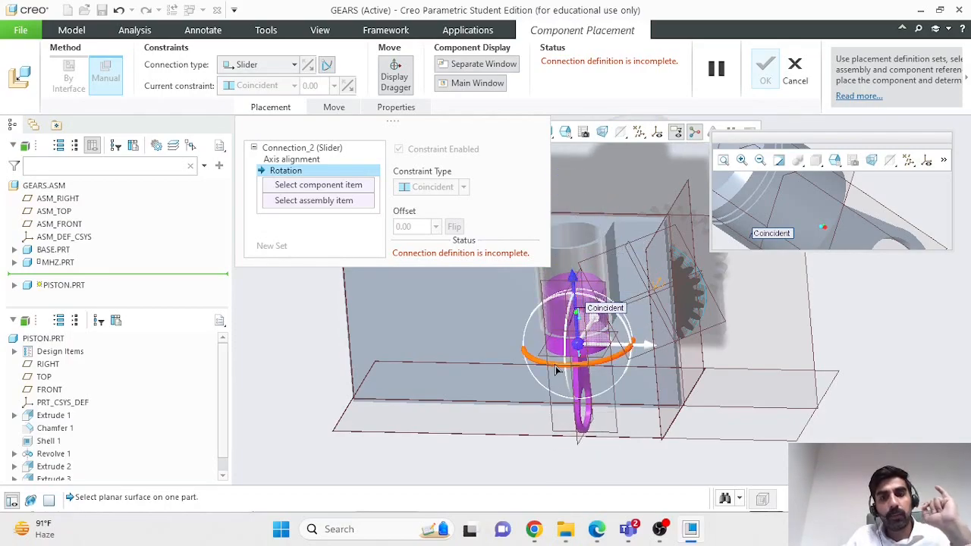
mouse_move(558, 370)
mouse_down()
mouse_move(523, 349)
mouse_move(573, 360)
mouse_move(566, 355)
mouse_up()
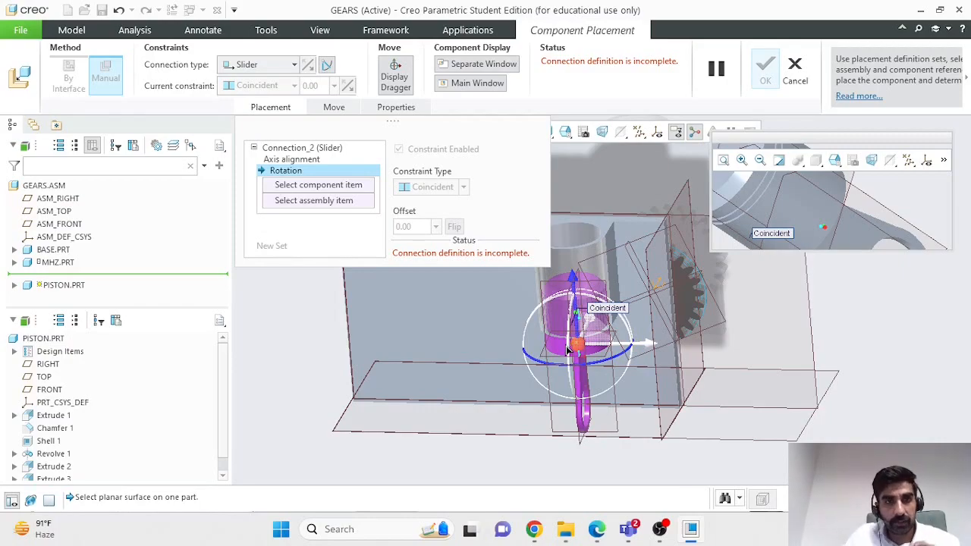
Step: Turn off the separate component window, reference the slider's rotation from the piston's TOP plane to ASM_TOP, and accept the placement
click(639, 134)
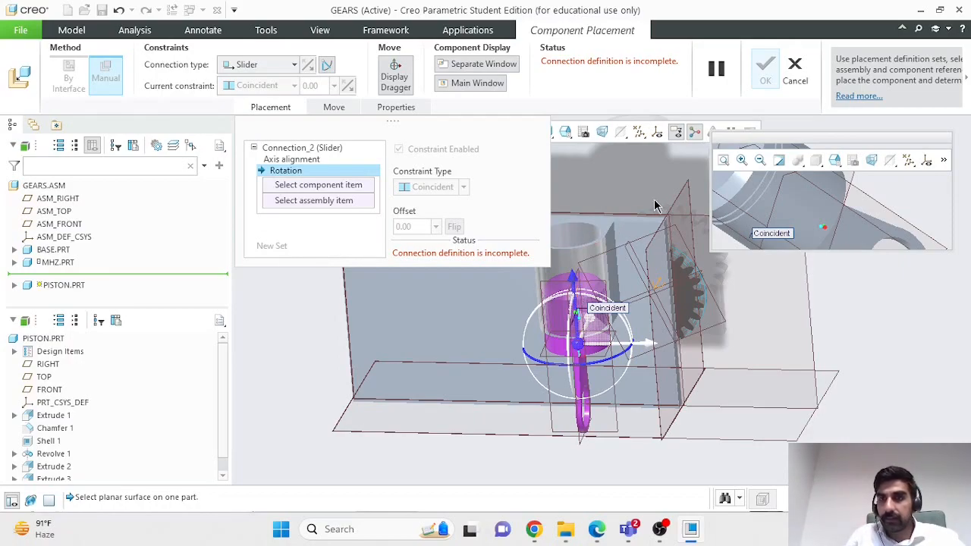
click(483, 63)
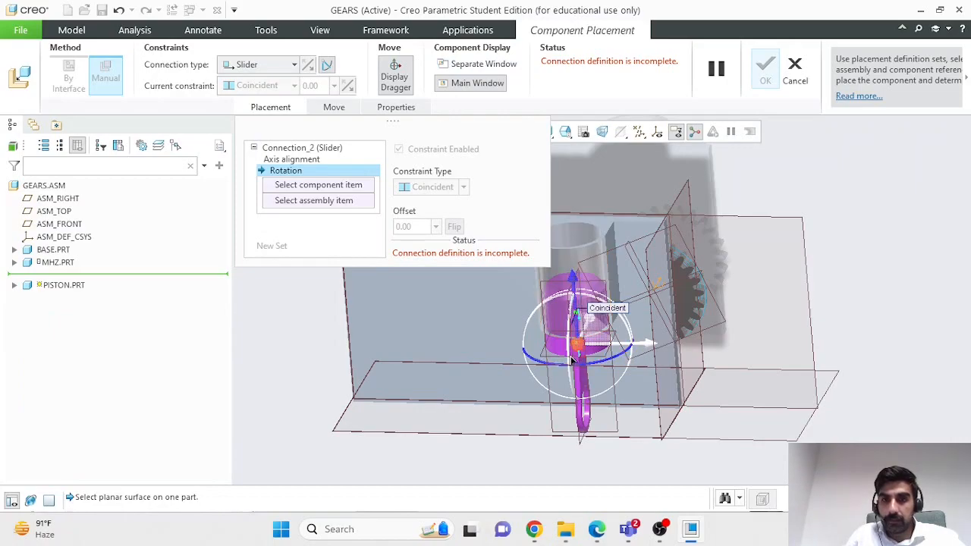
click(617, 429)
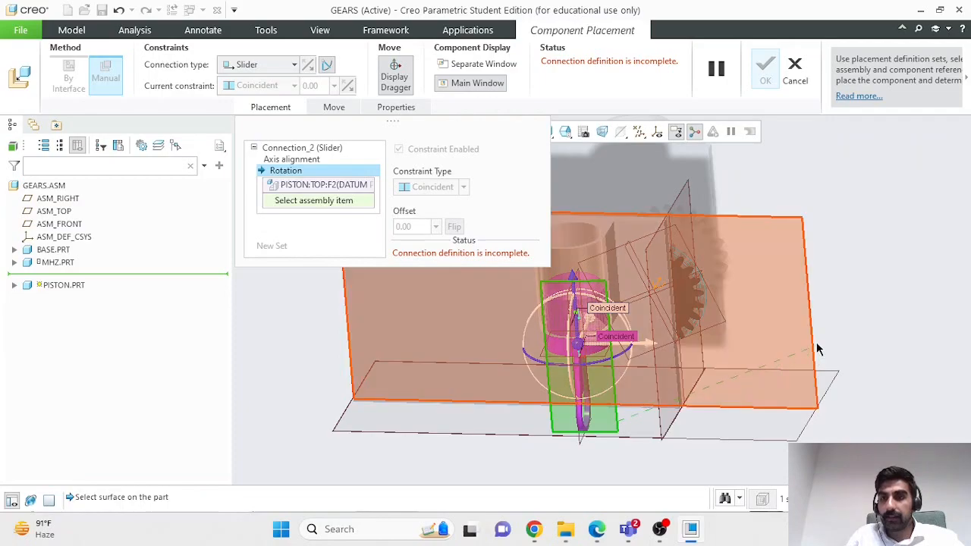
click(813, 341)
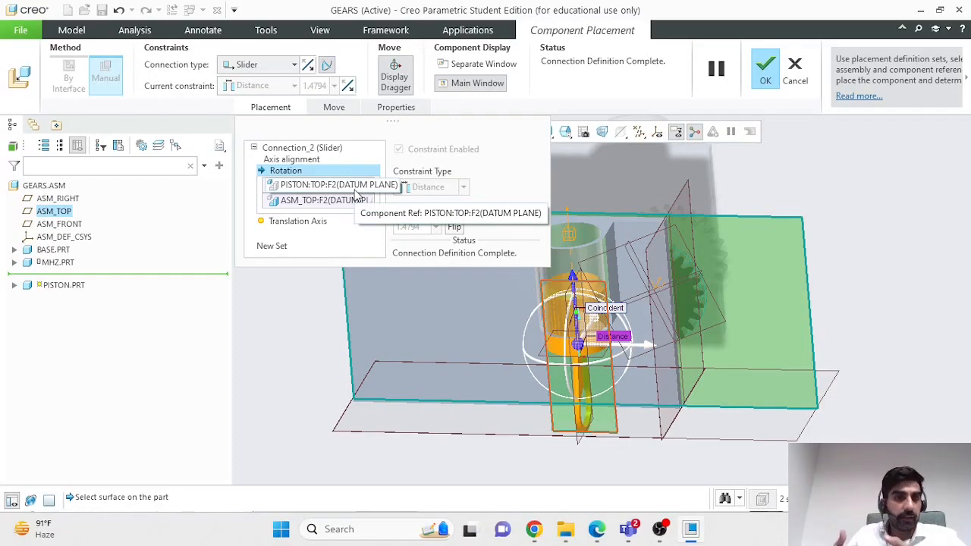
middle_drag(758, 336, 814, 369)
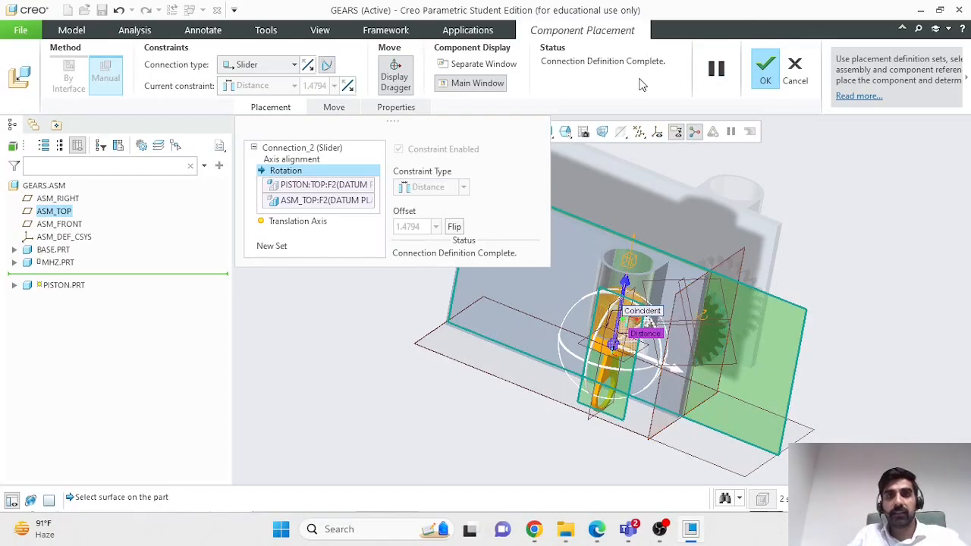
click(764, 70)
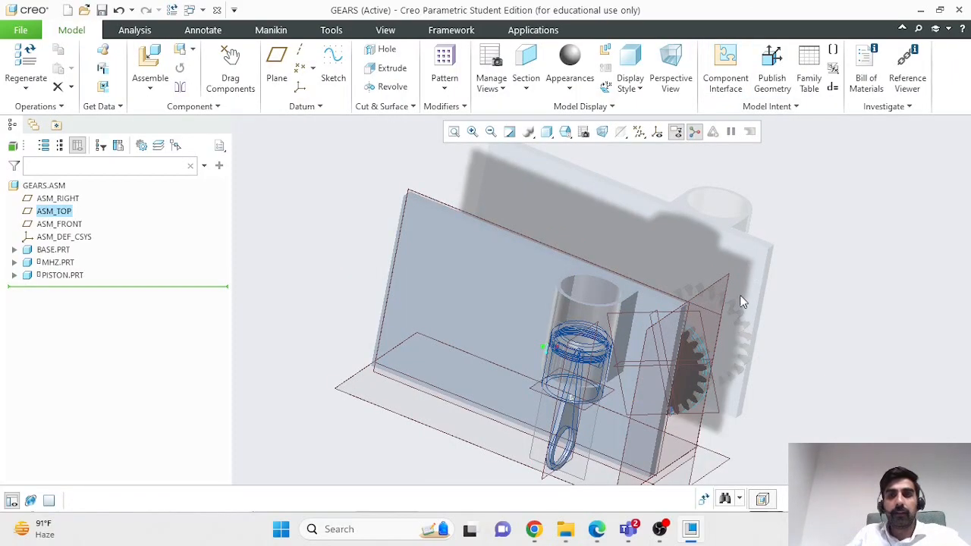
Step: Test the piston's sliding motion along the base's cylinder with Drag Components, then end the drag session
scroll(683, 379, down, 5)
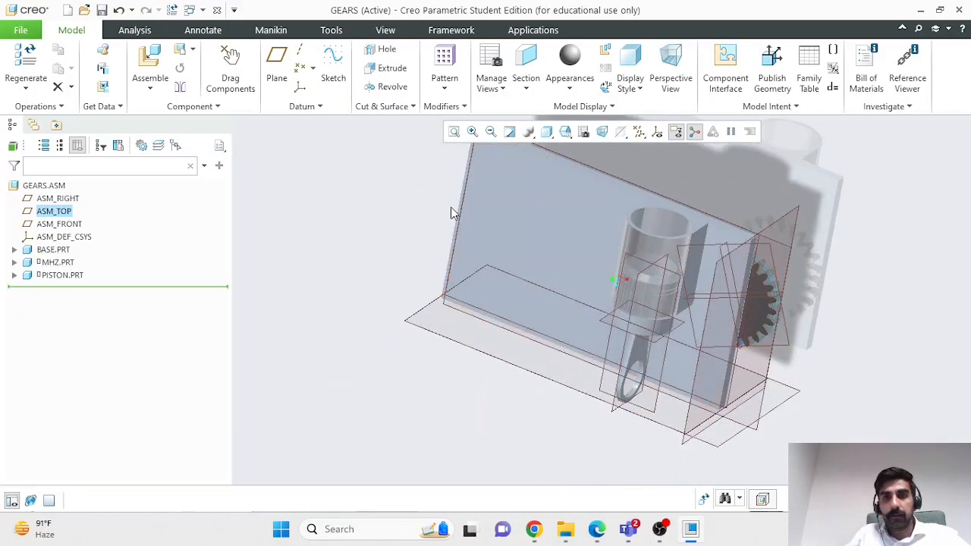
click(231, 60)
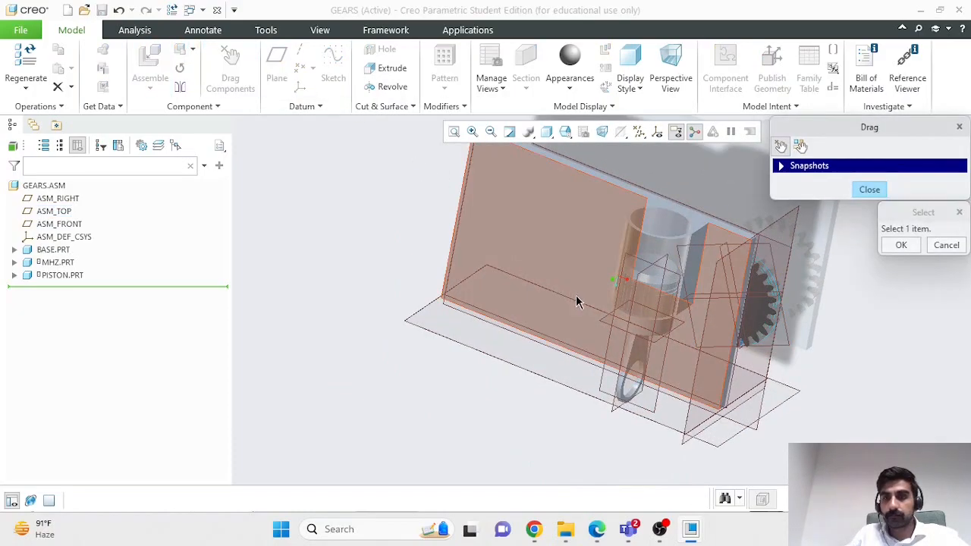
click(647, 356)
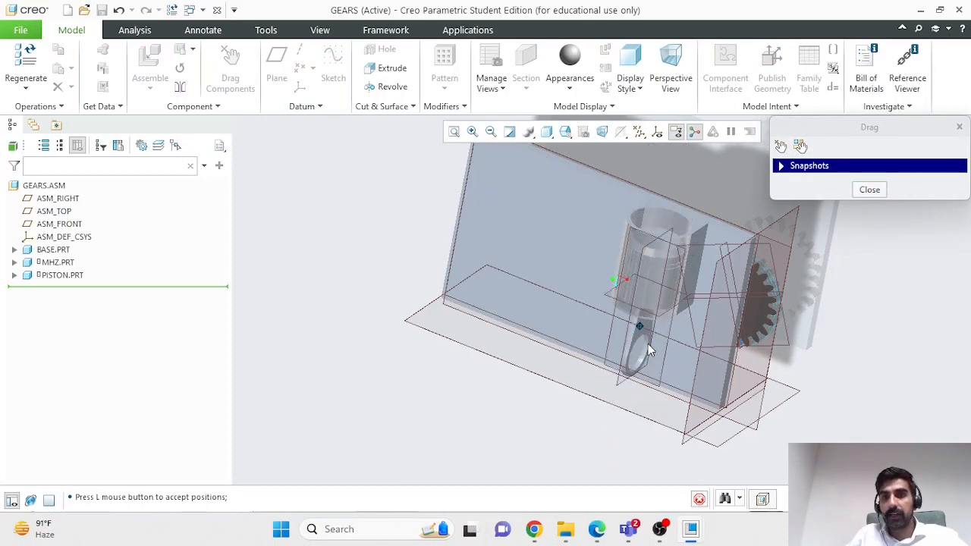
scroll(623, 409, down, 3)
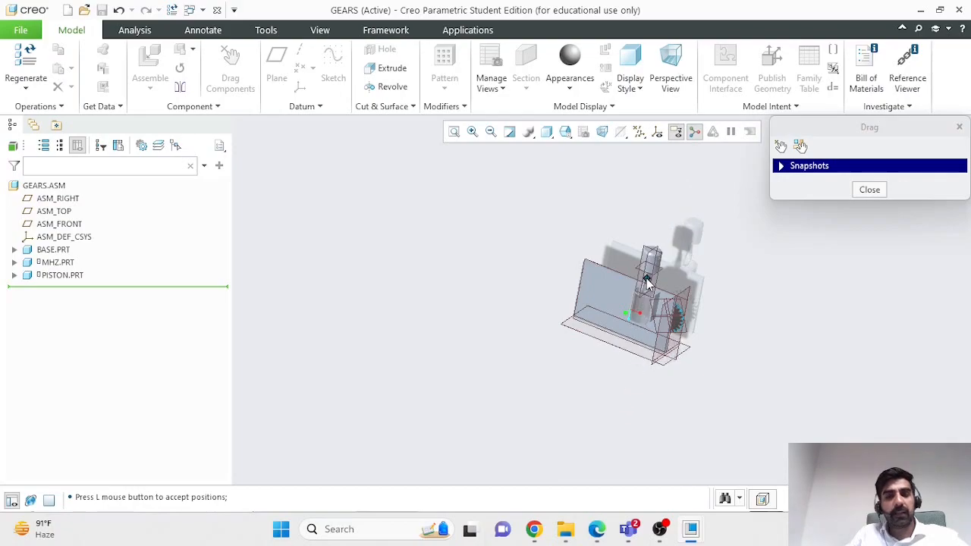
scroll(640, 328, up, 5)
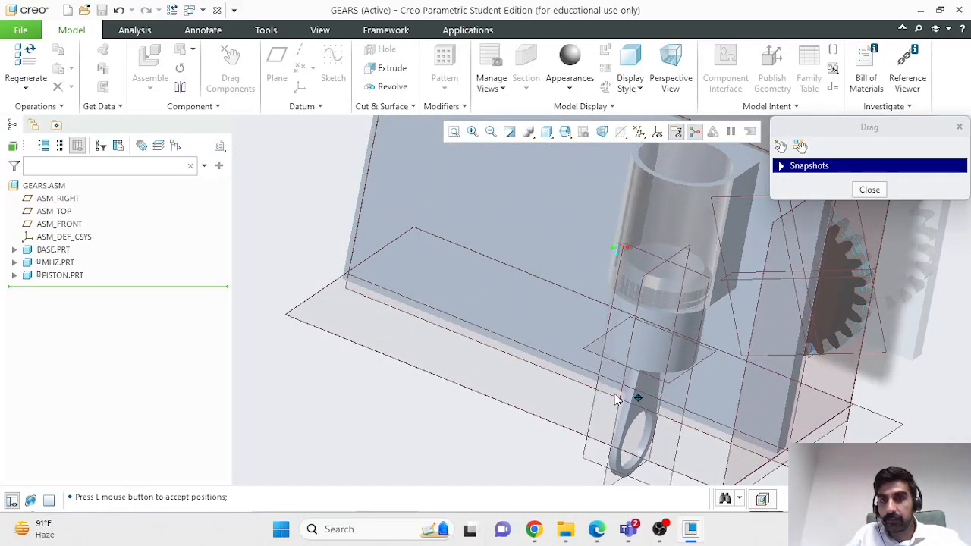
click(621, 396)
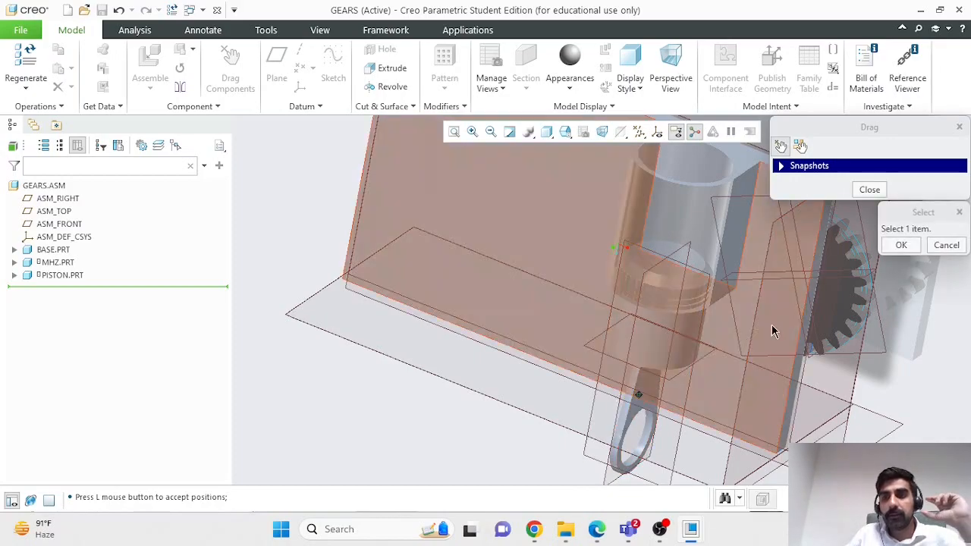
click(947, 250)
click(872, 190)
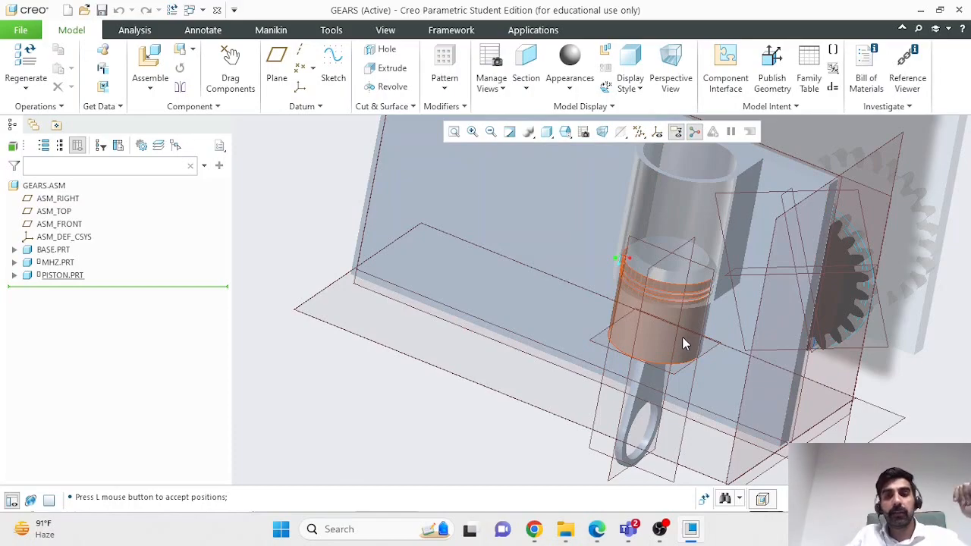
Step: Redefine the piston's placement, check its translation axis settings, and slide the piston out below the base's cylinder
click(68, 275)
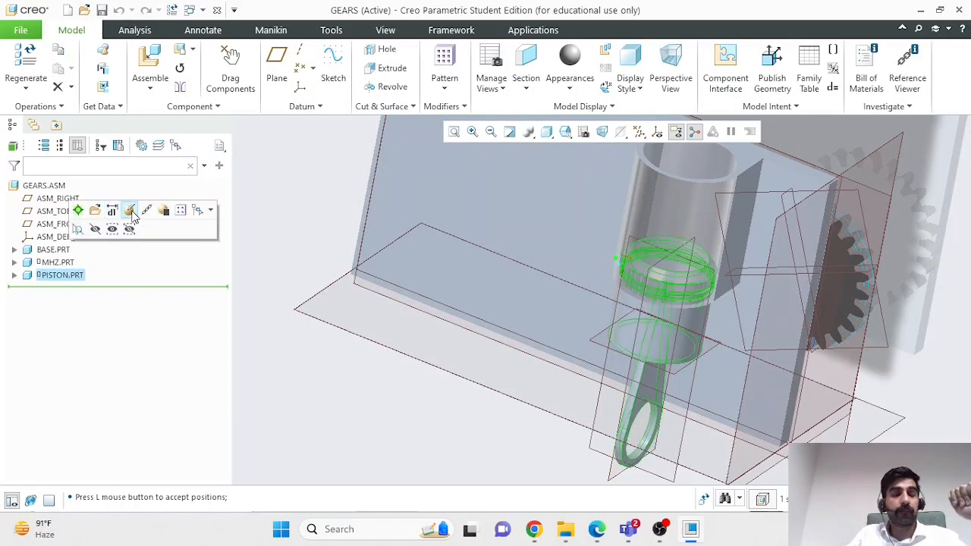
click(131, 211)
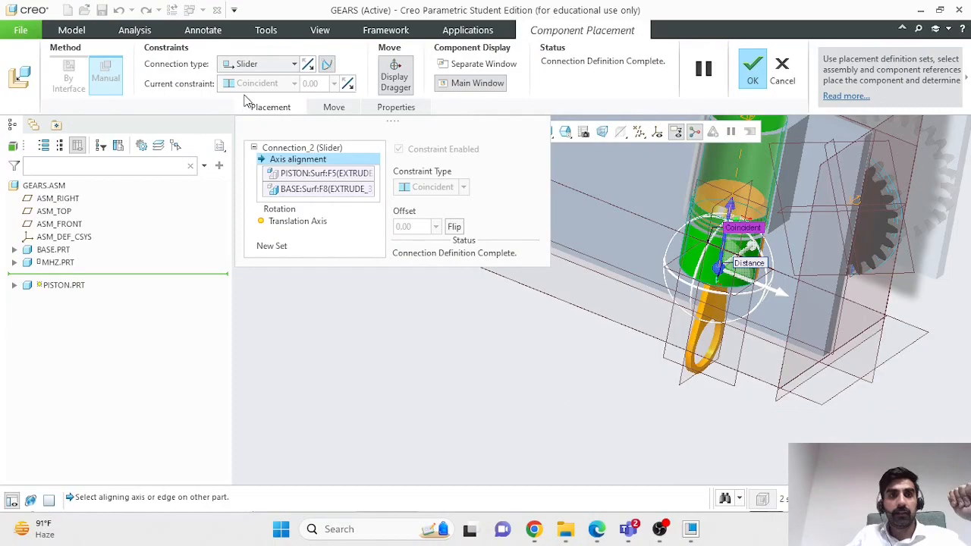
click(298, 223)
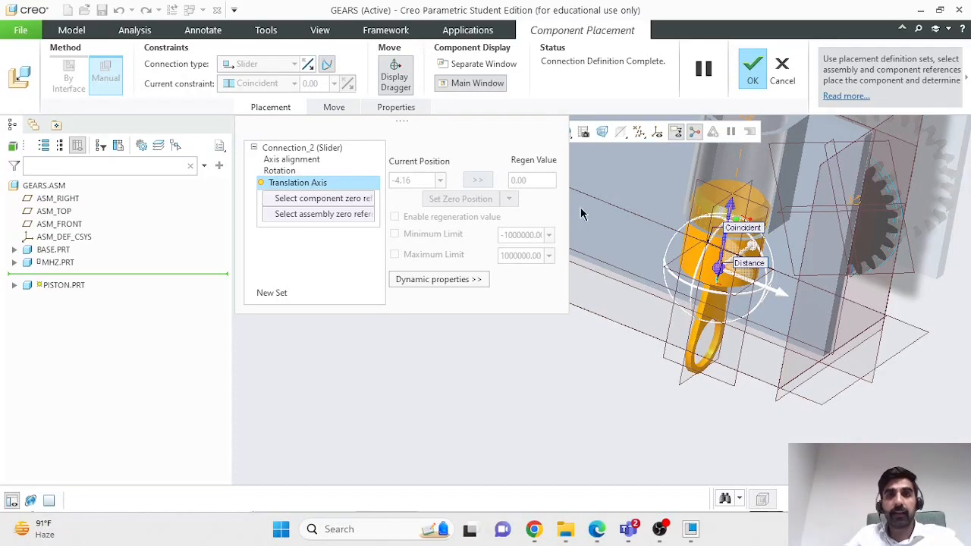
scroll(789, 262, up, 2)
scroll(791, 267, down, 4)
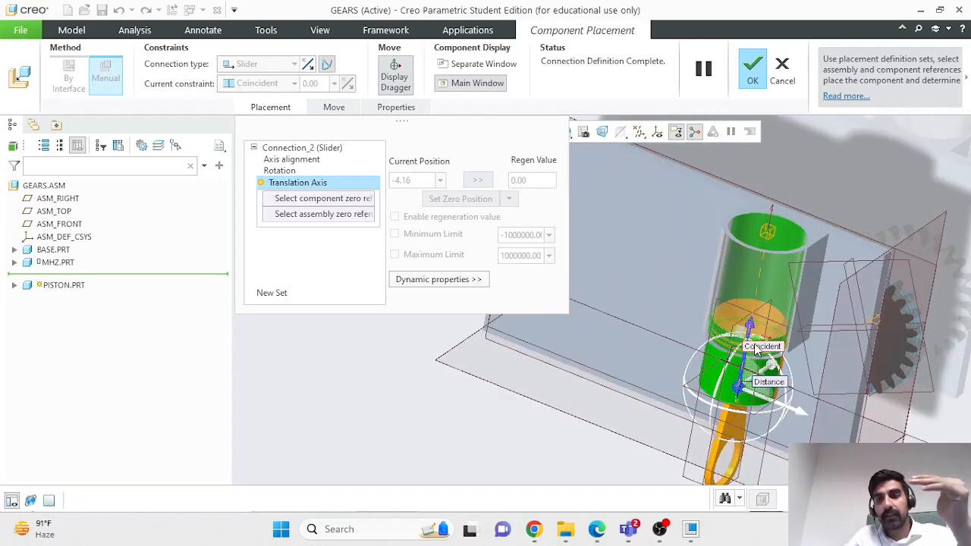
middle_drag(791, 267, 712, 265)
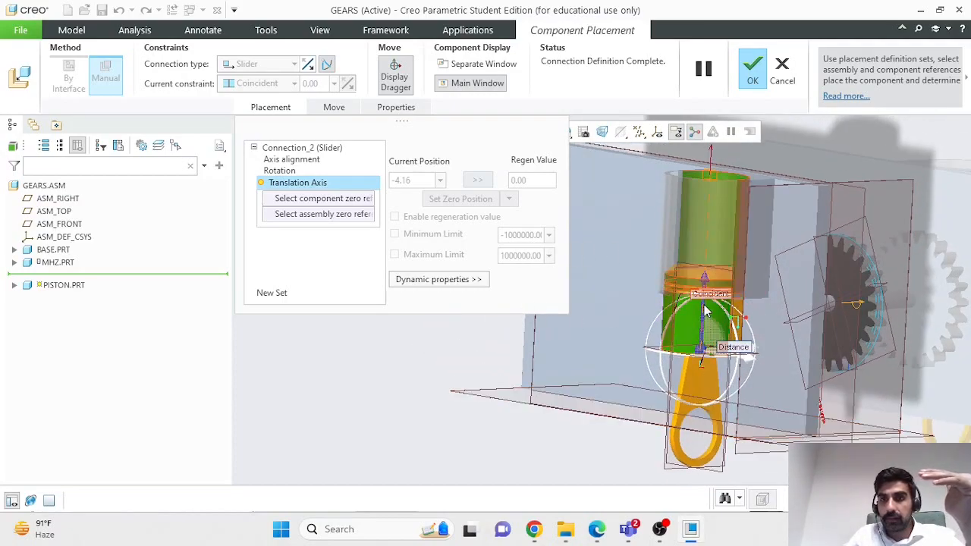
middle_drag(656, 358, 716, 382)
drag(711, 350, 692, 450)
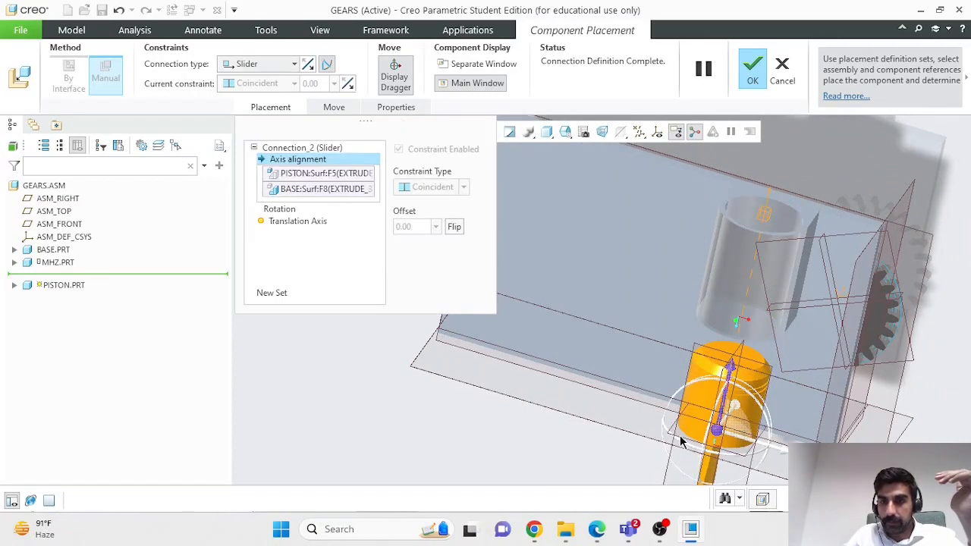
Step: Set the piston's FRONT plane and ASM_FRONT as the zero references of the slider's translation axis
click(289, 222)
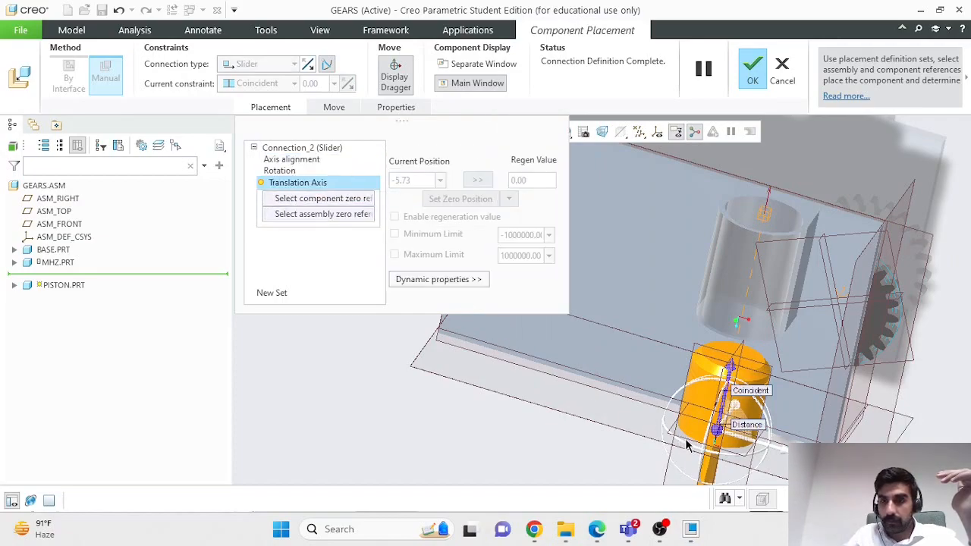
click(738, 459)
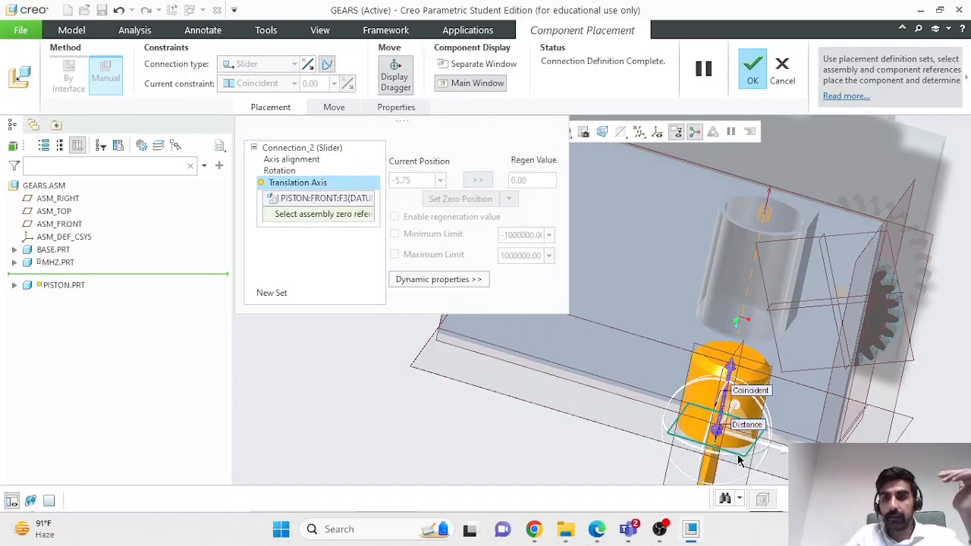
click(908, 434)
scroll(908, 434, down, 3)
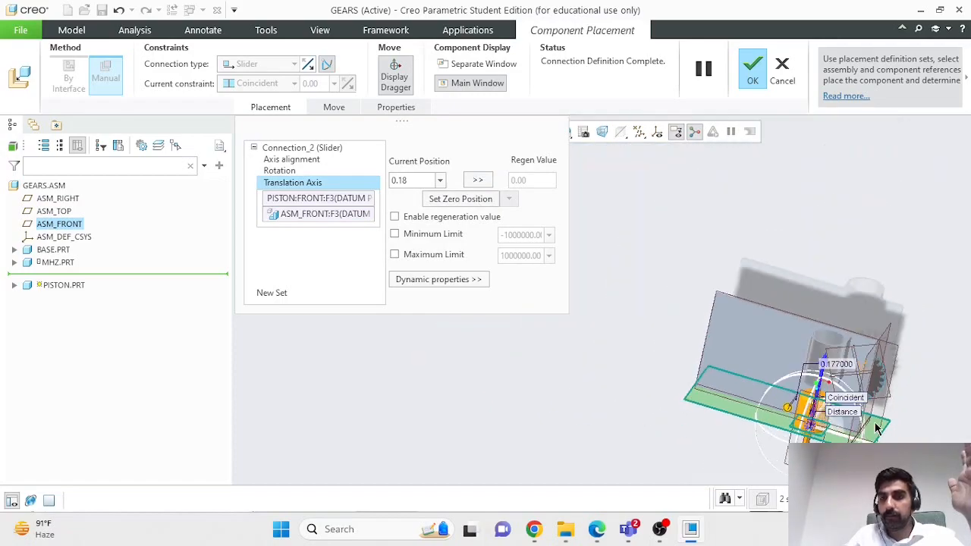
scroll(908, 434, up, 3)
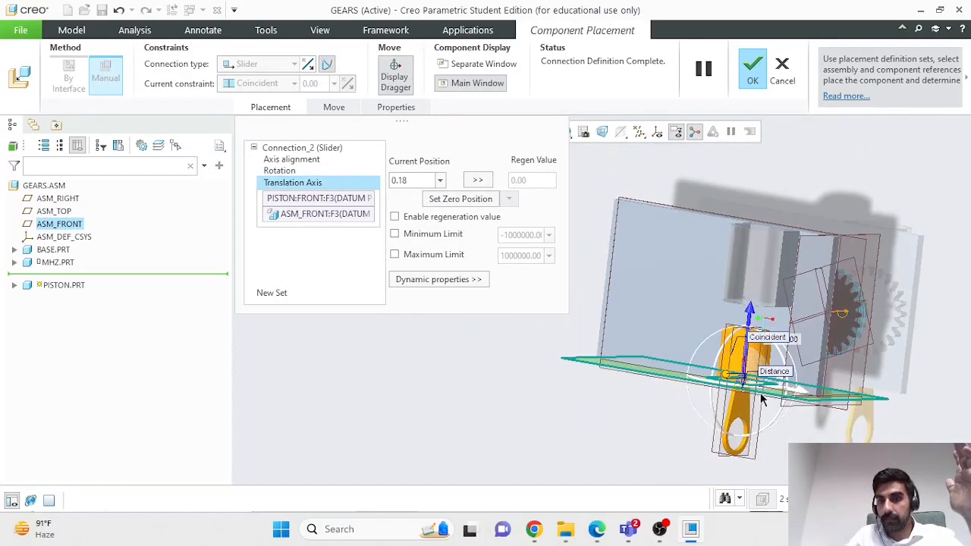
Step: Slide the piston to about 1.47 from ASM_FRONT, its head just inside the cylinder's lower end, and make this the zero position
drag(732, 377, 742, 292)
scroll(768, 310, down, 3)
scroll(768, 309, down, 2)
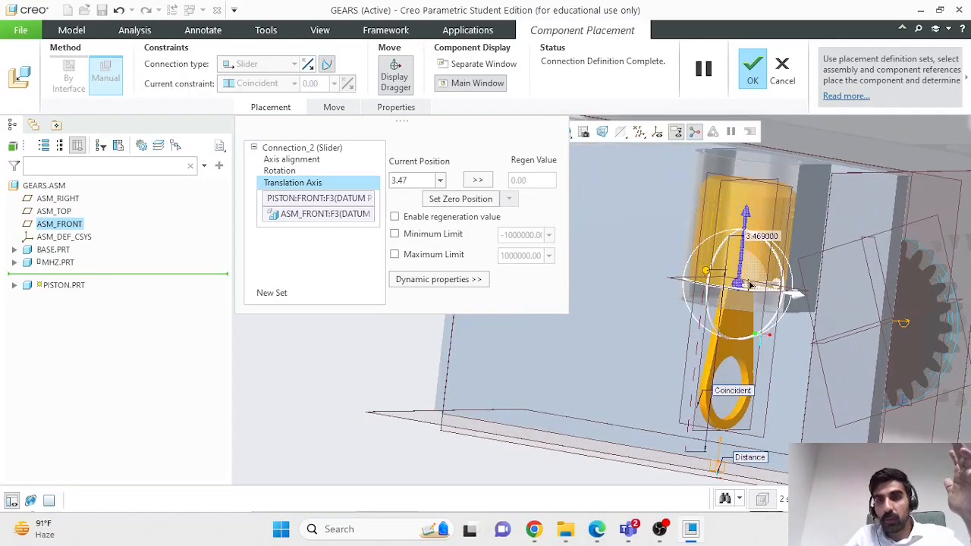
drag(708, 279, 709, 283)
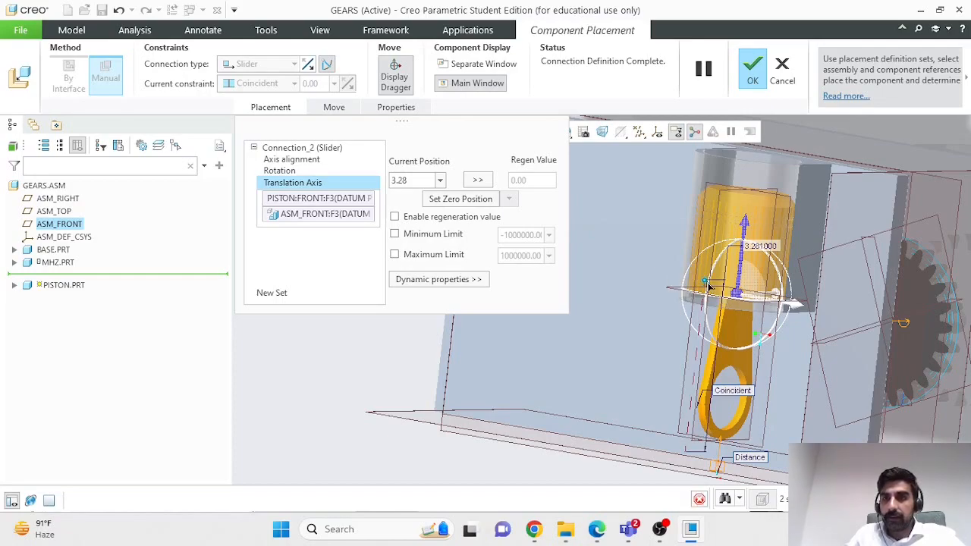
drag(710, 289, 702, 383)
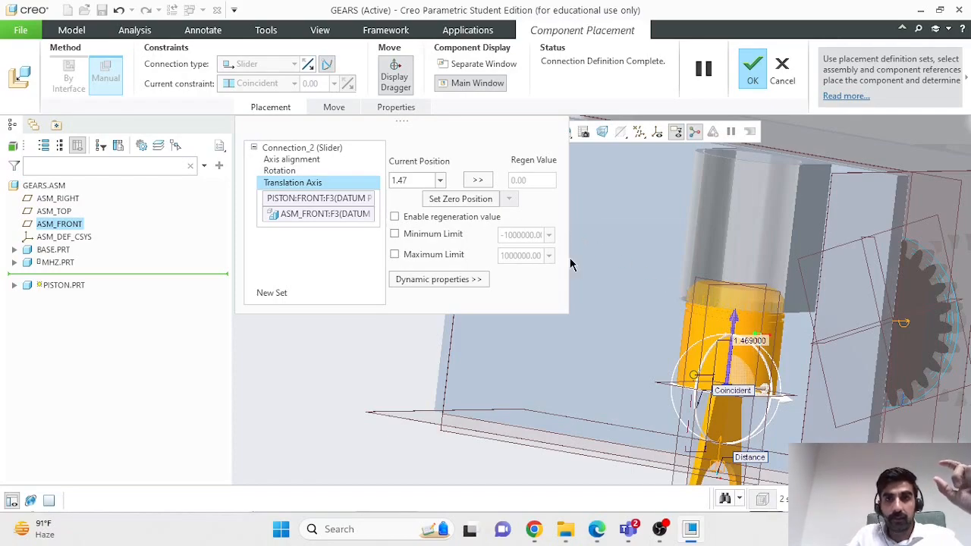
click(449, 204)
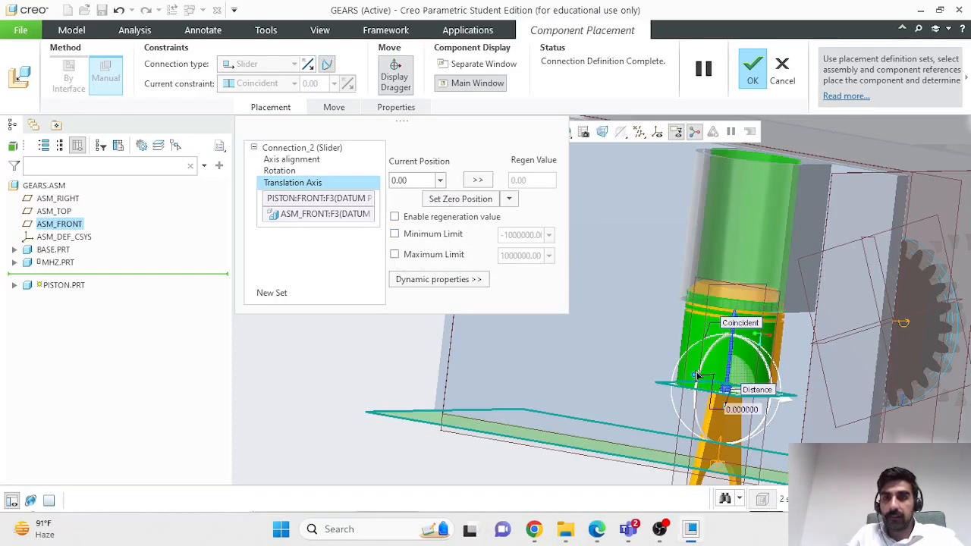
Step: Slide the piston up to about 2.38, limit its translation to a minimum of 0 and maximum of 2.38, and accept the placement
drag(696, 376, 711, 258)
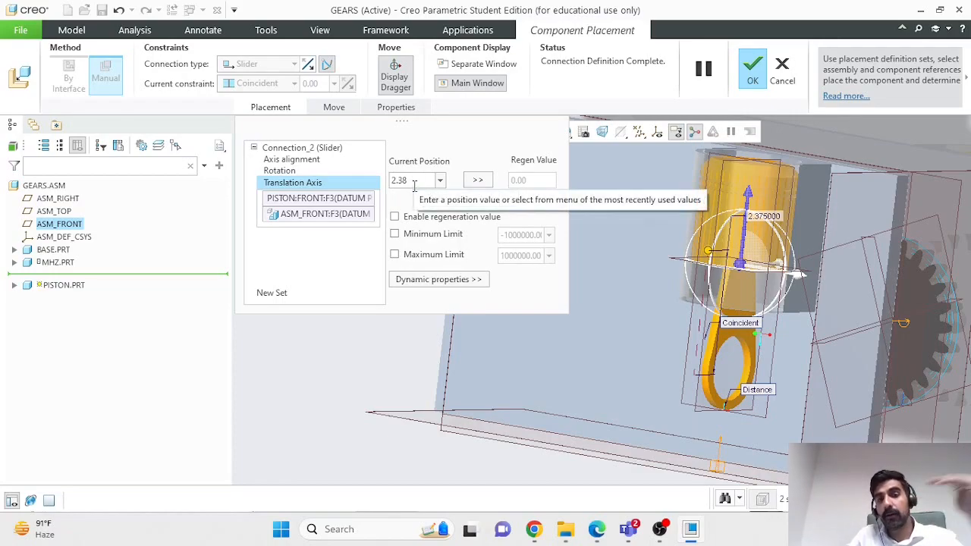
click(395, 234)
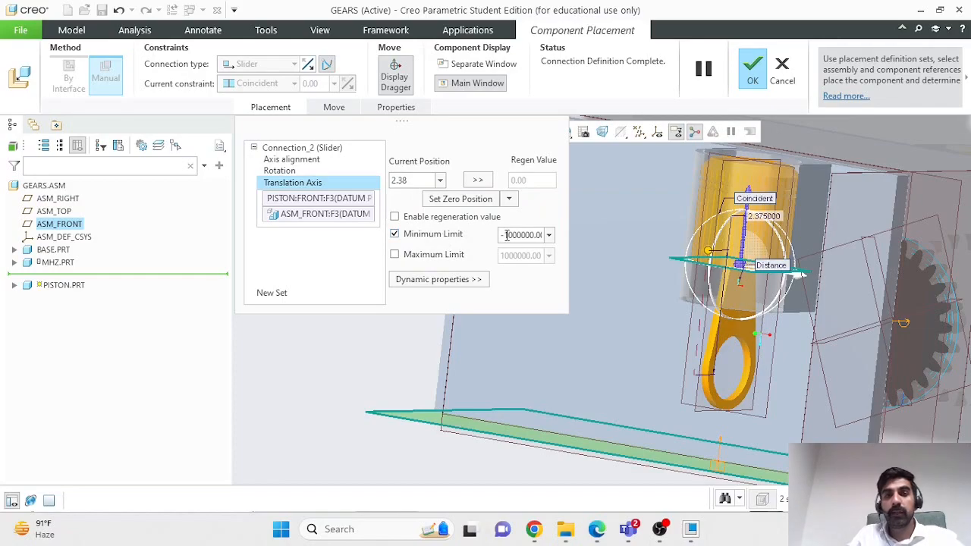
double_click(503, 235)
text(0)
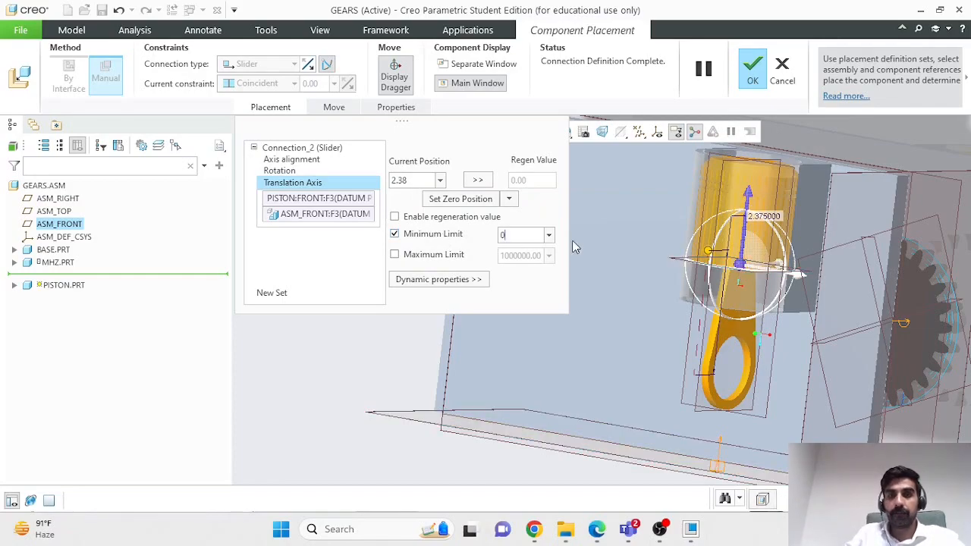
click(435, 255)
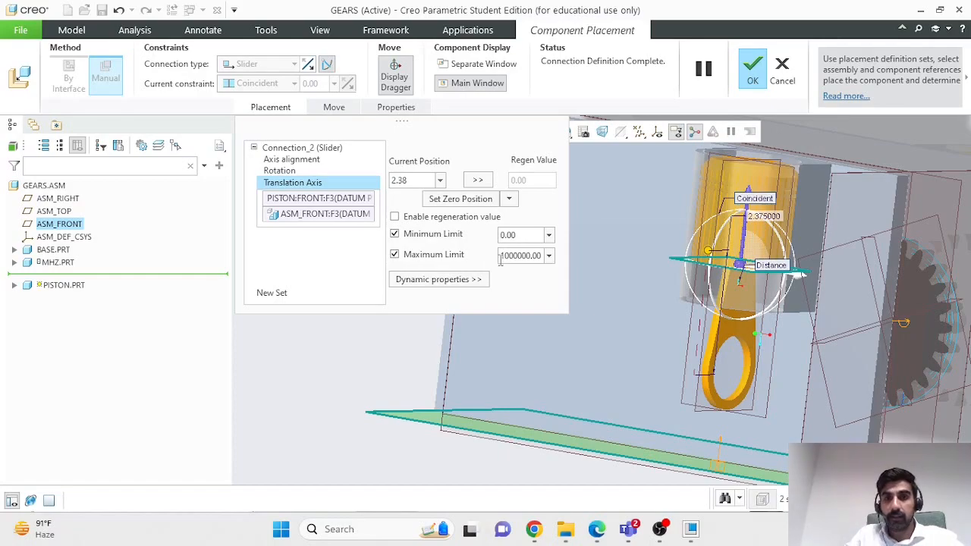
drag(501, 260, 569, 264)
text(2.38)
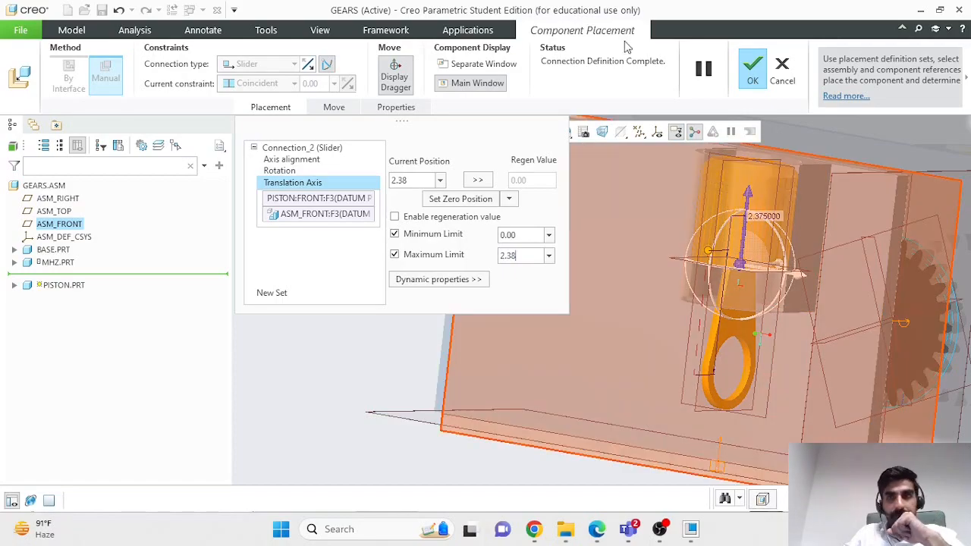
click(760, 74)
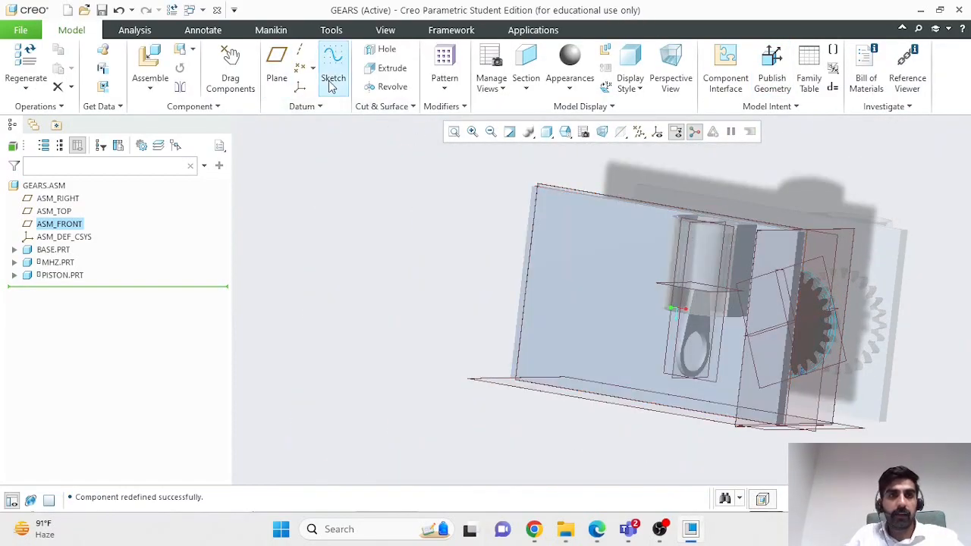
Step: Test the piston's slider connection by dragging it along the base's cylinder between its travel limits, and finish dragging
click(231, 67)
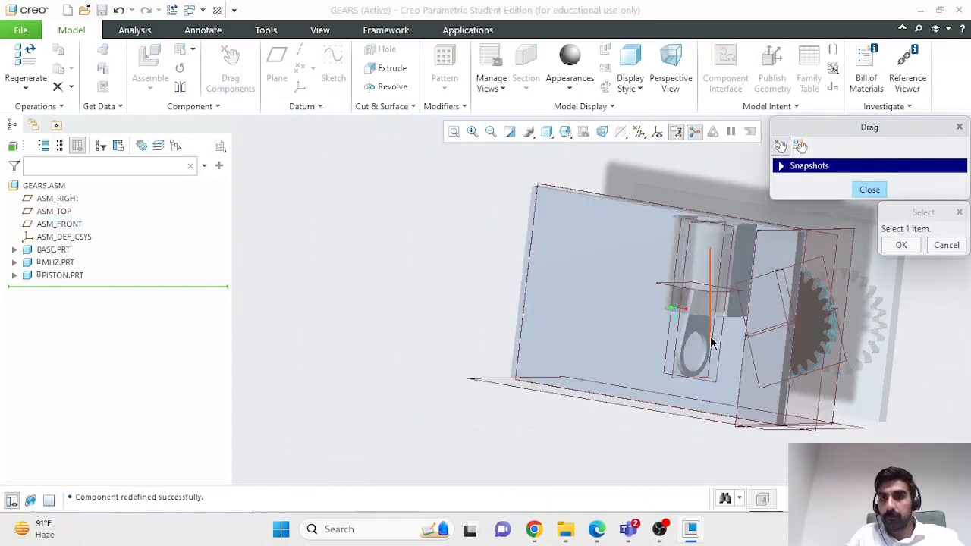
click(691, 323)
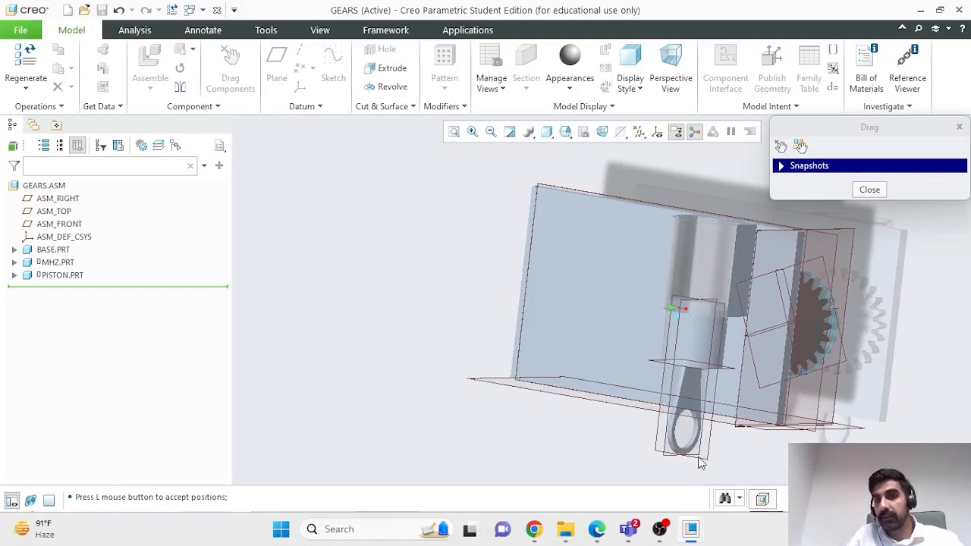
scroll(699, 277, down, 3)
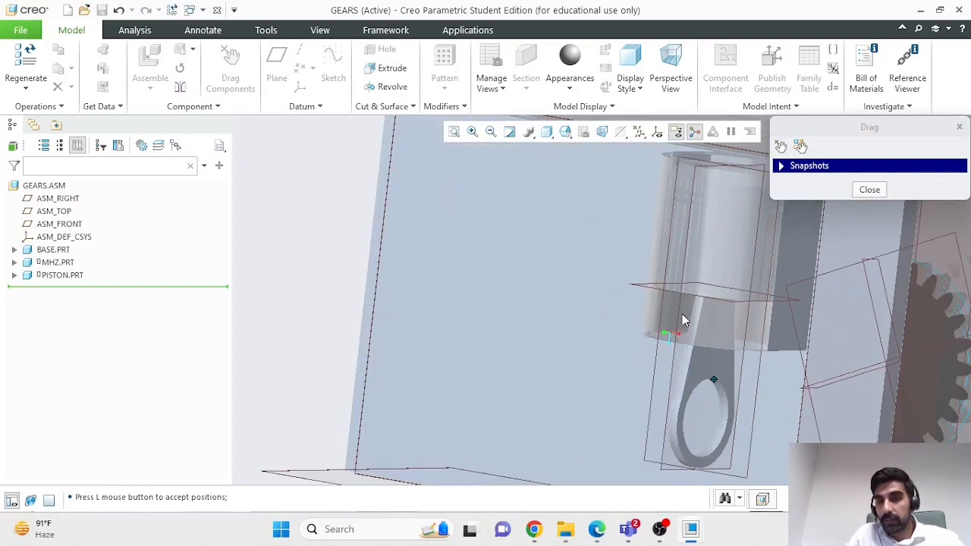
scroll(740, 326, down, 3)
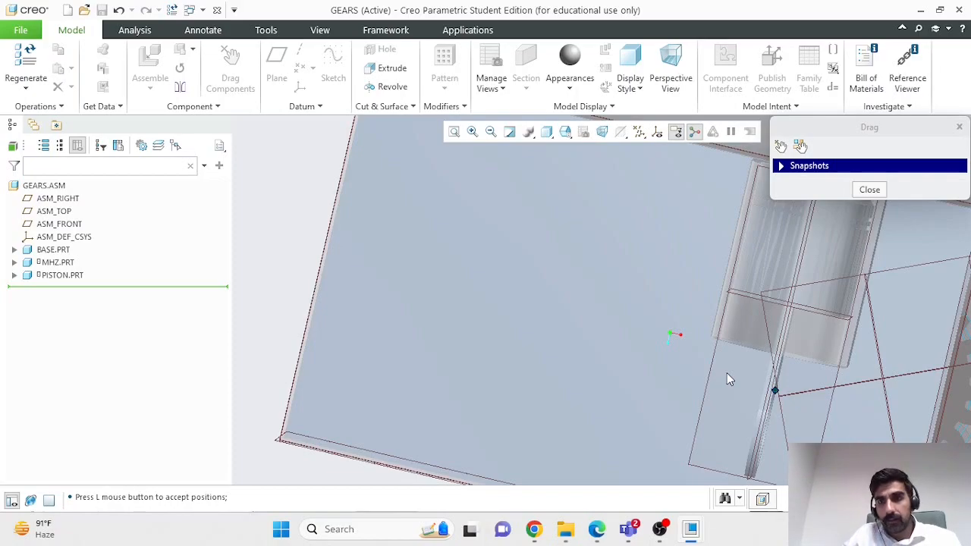
click(869, 190)
scroll(815, 292, down, 5)
mouse_move(815, 292)
middle_down()
mouse_move(804, 288)
mouse_move(819, 282)
middle_up()
click(818, 281)
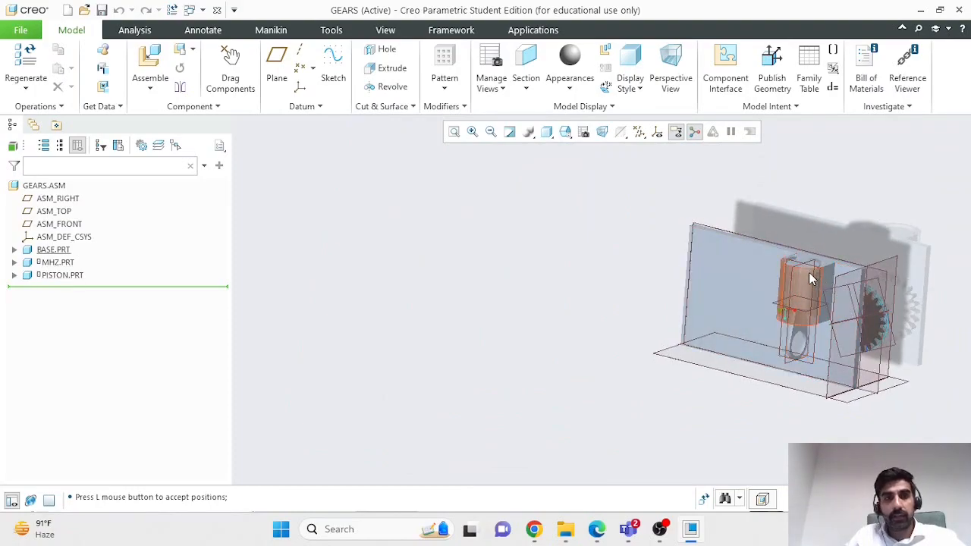
Step: Switch to the L16 Creo Movable Assembly PDF in Edge and draw a red box around the Cylinder joint's name in item 3
click(596, 528)
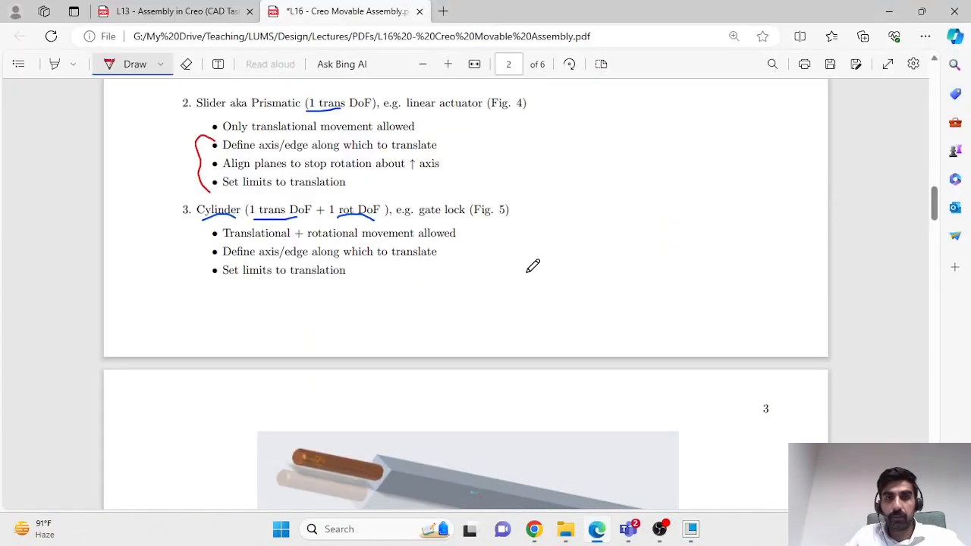
scroll(531, 265, down, 2)
scroll(373, 171, up, 3)
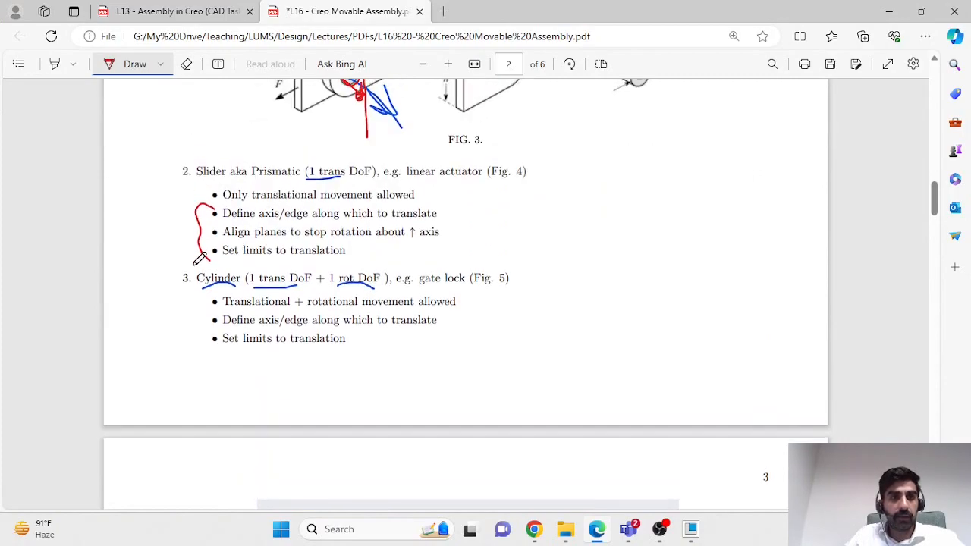
mouse_move(199, 260)
mouse_down()
mouse_move(203, 293)
mouse_move(243, 292)
mouse_move(200, 263)
mouse_up()
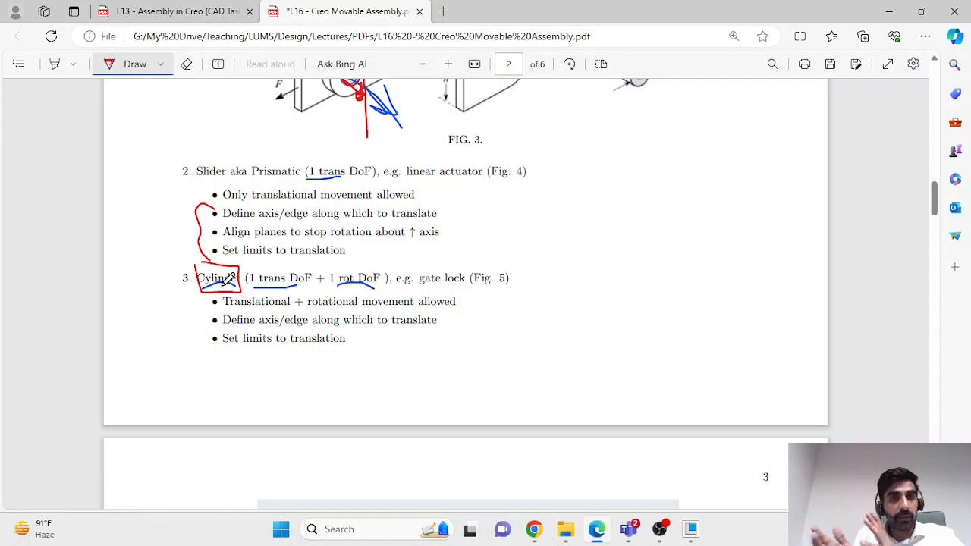
Step: Return to Creo, change the piston's connection type to Cylinder, and accept the redefined placement
click(892, 13)
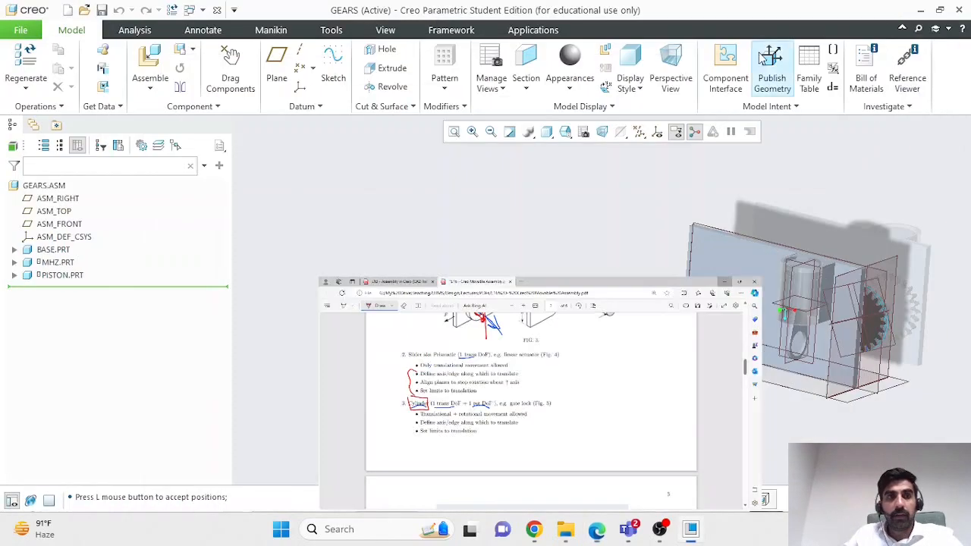
click(61, 275)
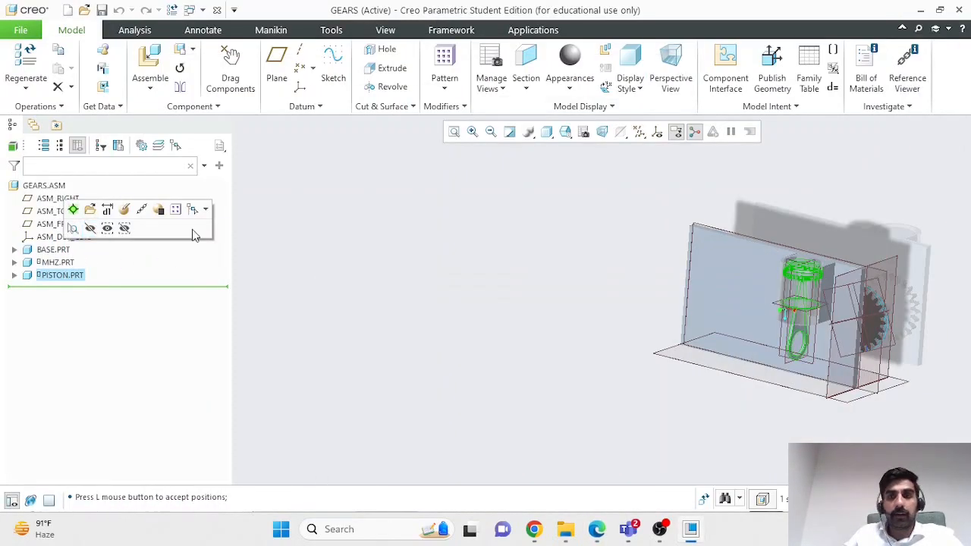
scroll(825, 280, down, 4)
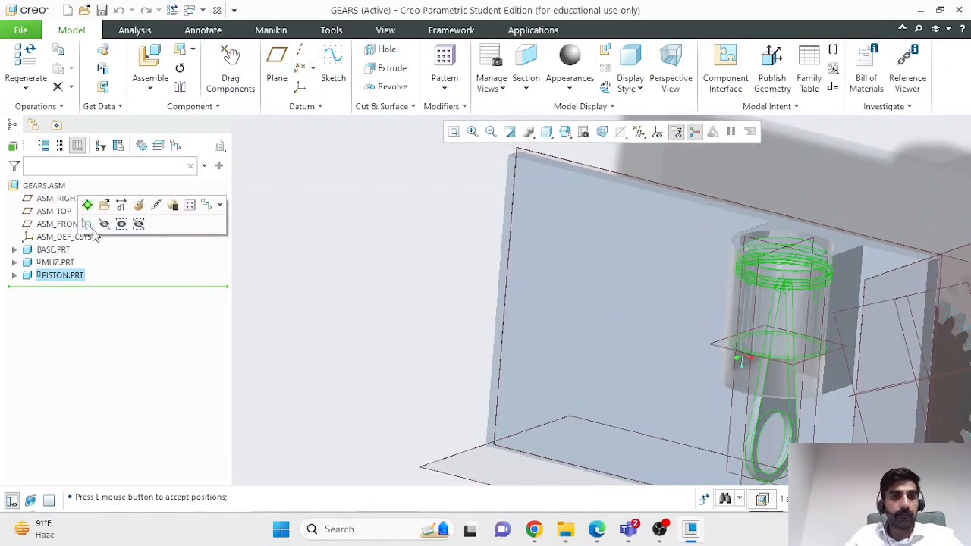
click(140, 205)
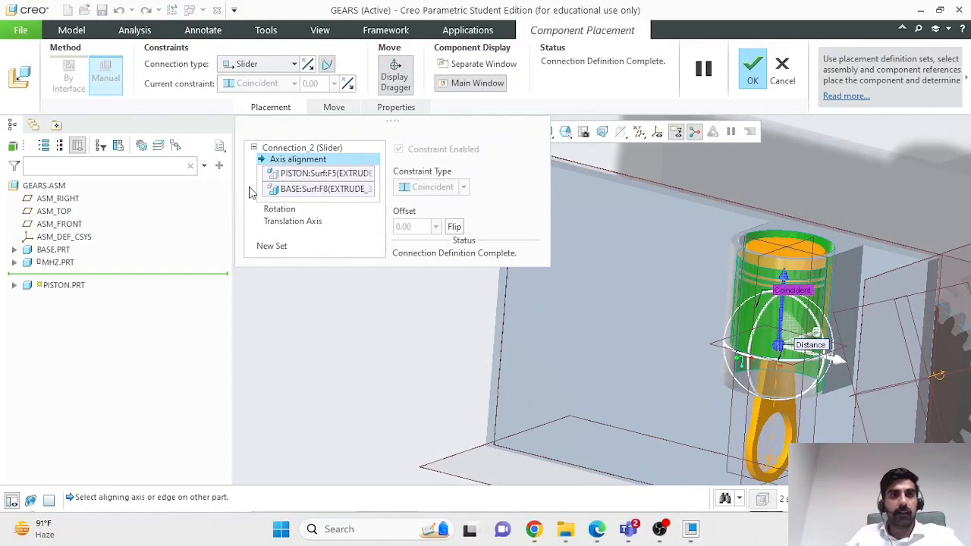
click(295, 66)
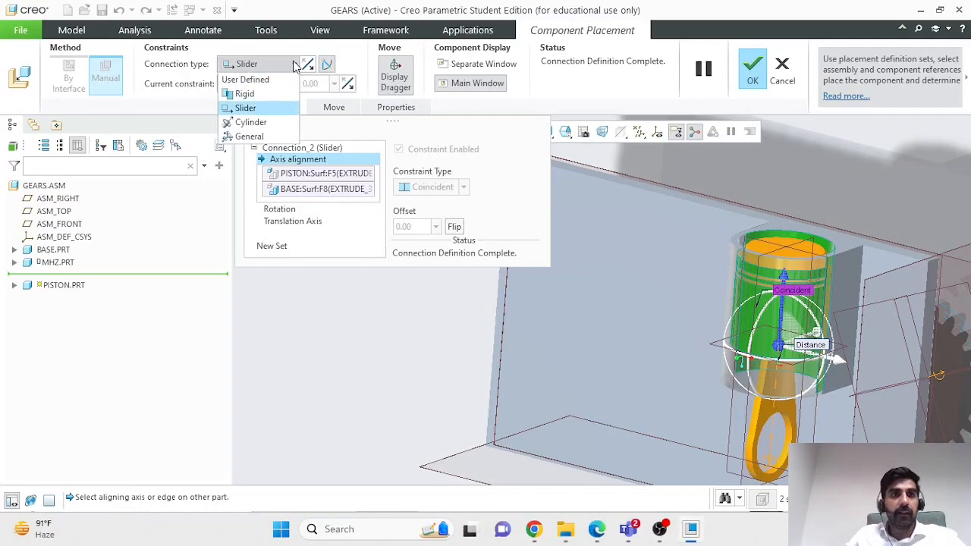
click(251, 122)
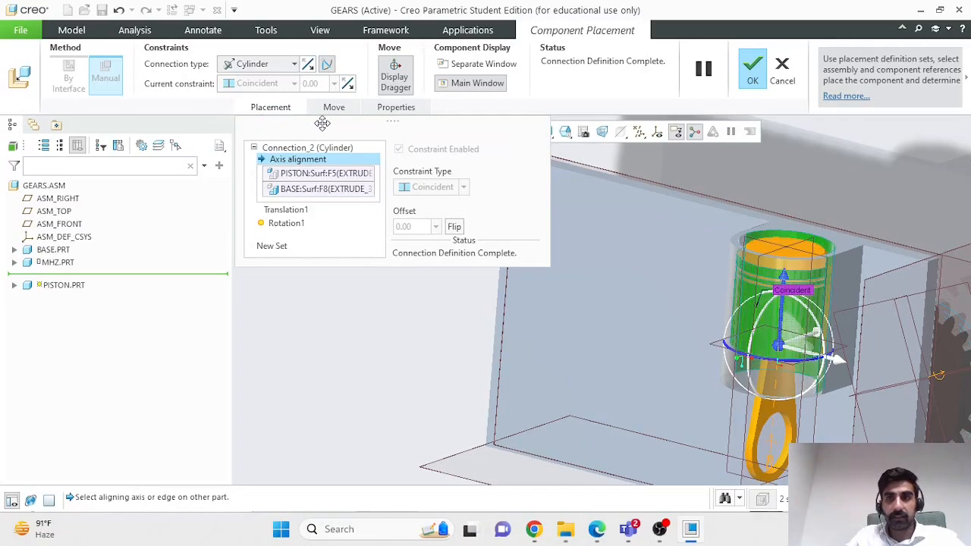
click(752, 69)
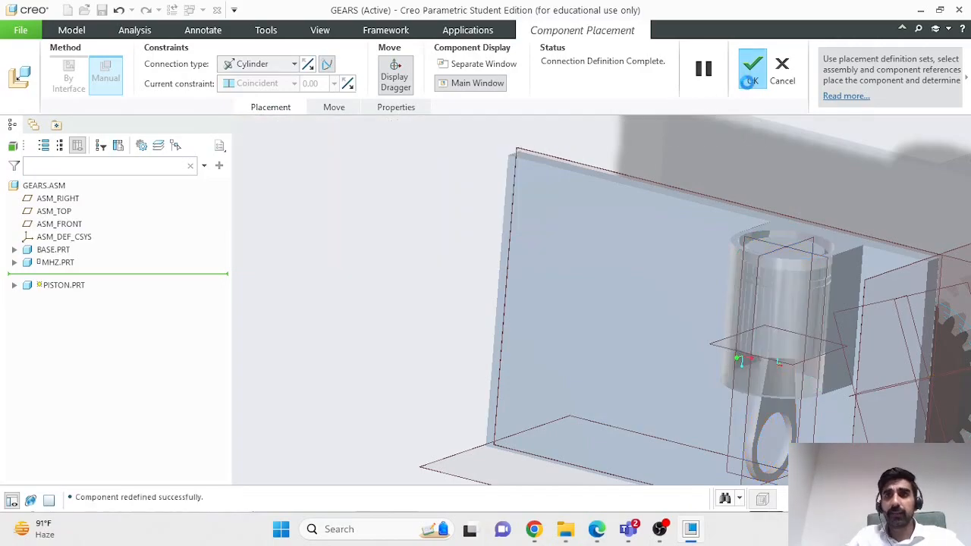
Step: Test the piston's cylinder connection by dragging it to slide along and rotate about the base's cylinder axis, and finish dragging
click(232, 80)
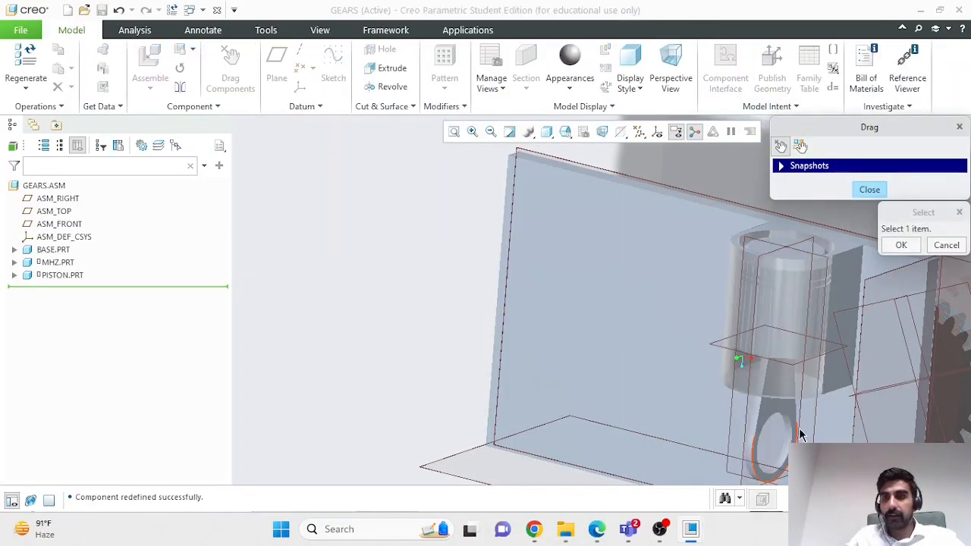
click(788, 414)
scroll(784, 445, up, 2)
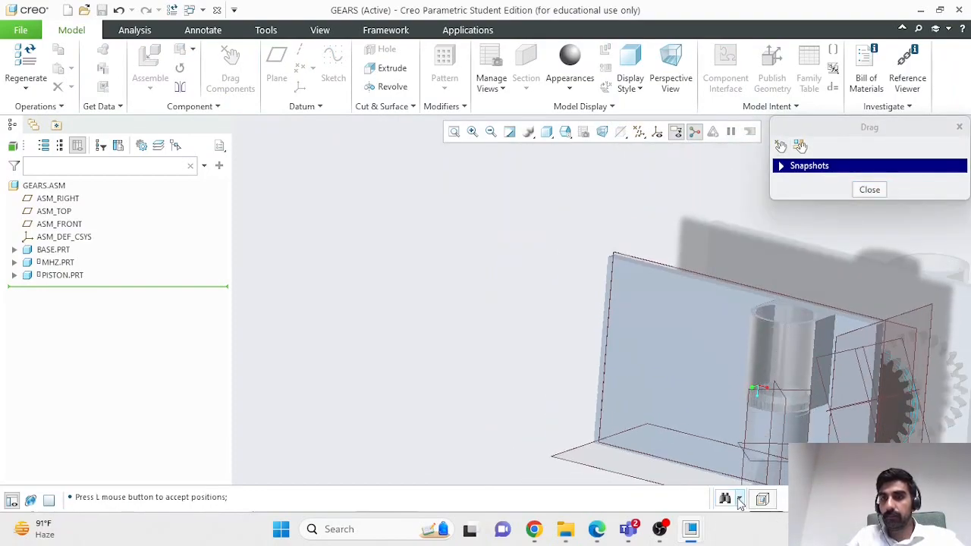
scroll(774, 415, up, 2)
scroll(770, 433, up, 1)
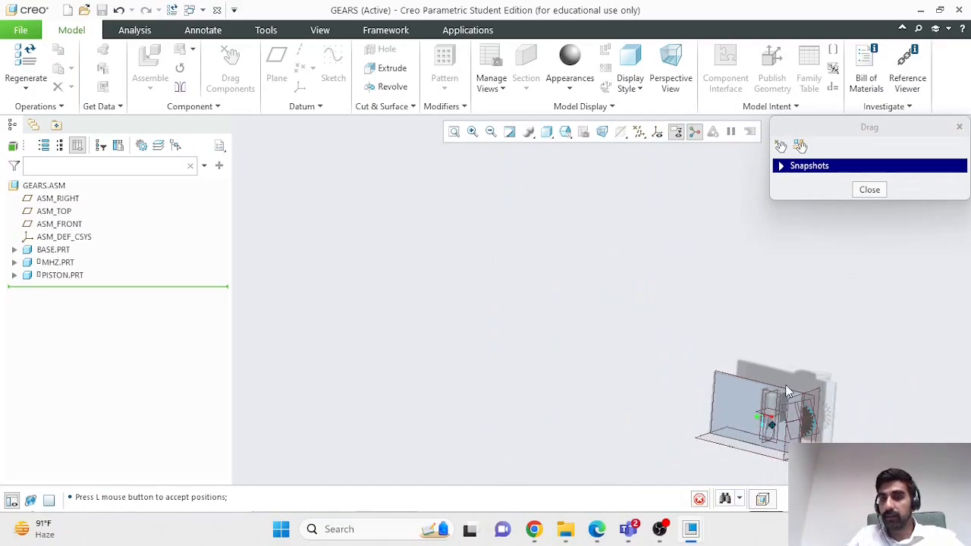
scroll(785, 440, down, 2)
scroll(782, 444, up, 2)
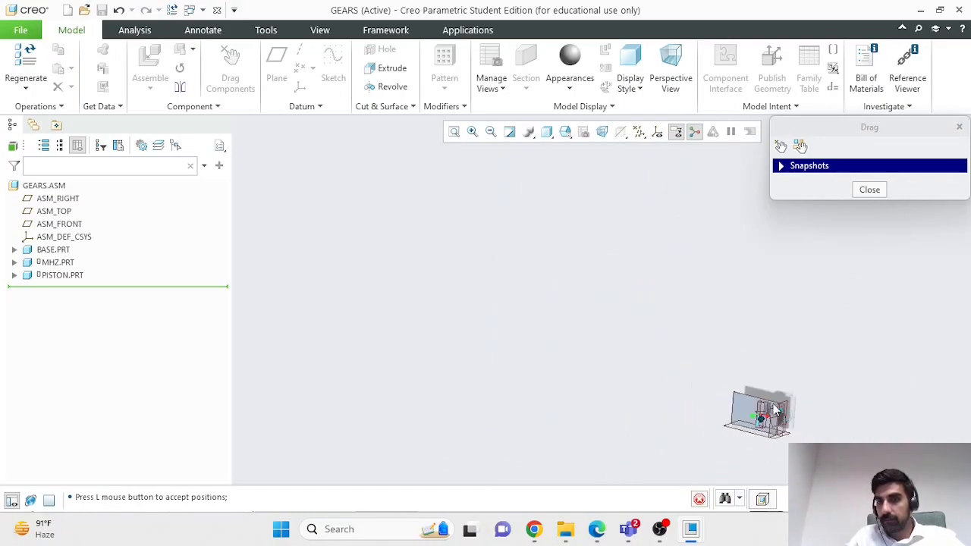
scroll(758, 416, down, 5)
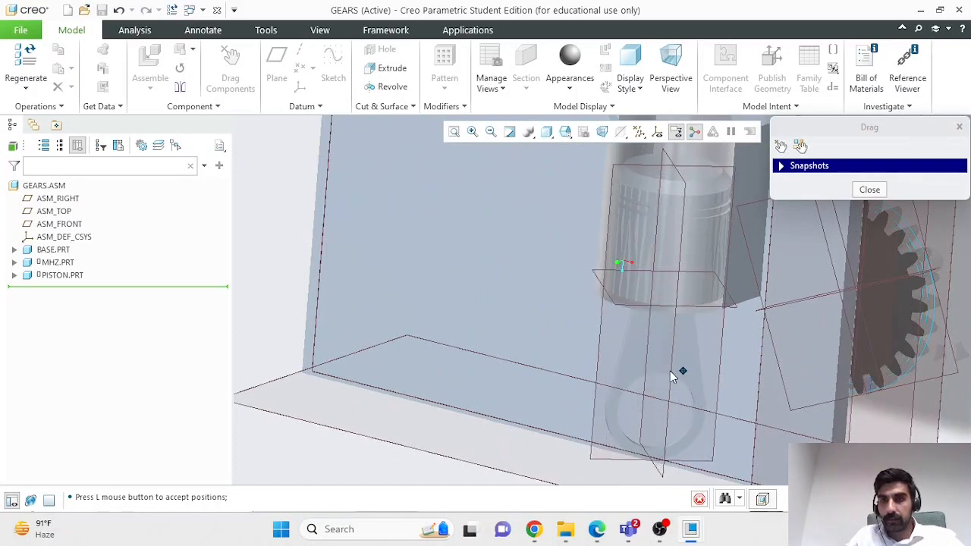
scroll(700, 370, up, 3)
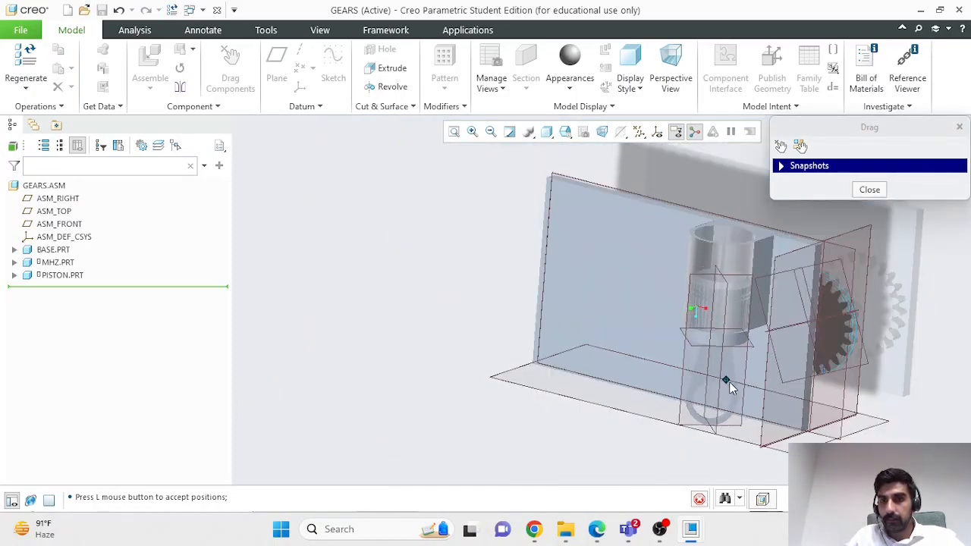
scroll(699, 394, up, 2)
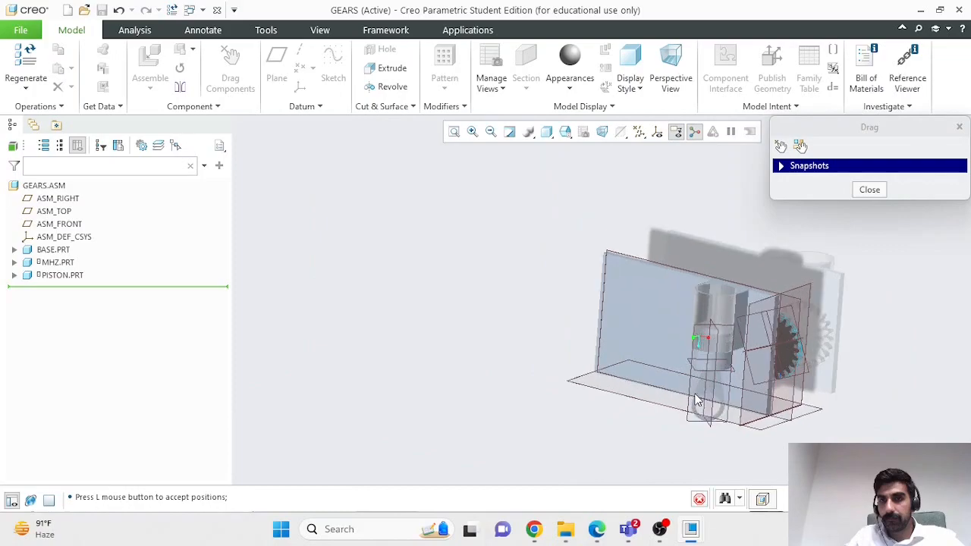
middle_drag(699, 394, 713, 398)
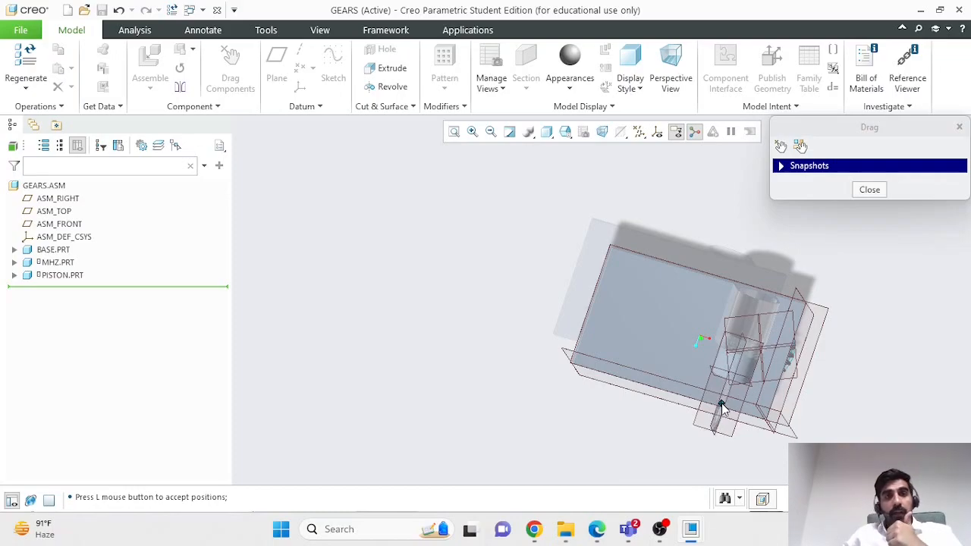
click(869, 190)
Step: Switch back to the L16 PDF in Edge and circle list numbers 4 (Ball) and 5 (Planar) in red
mouse_move(604, 535)
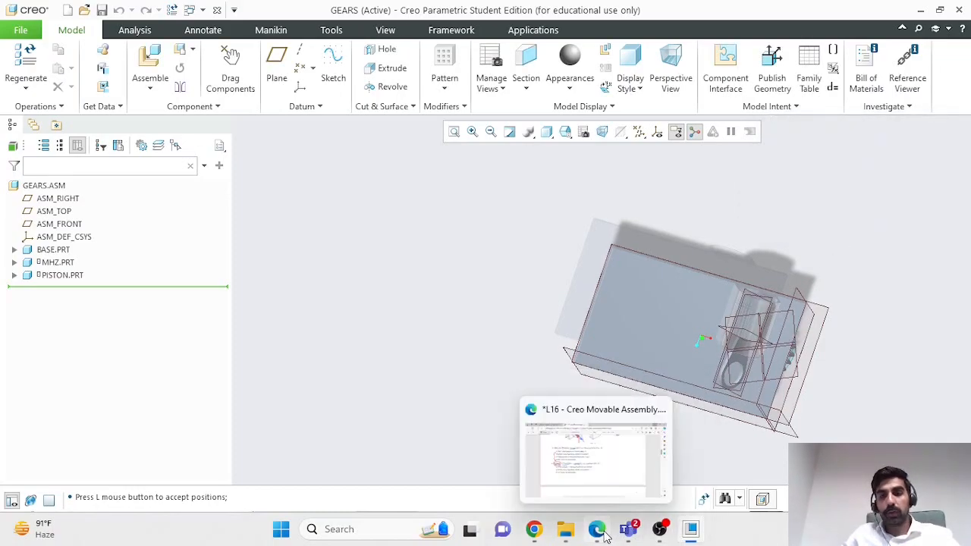
click(586, 436)
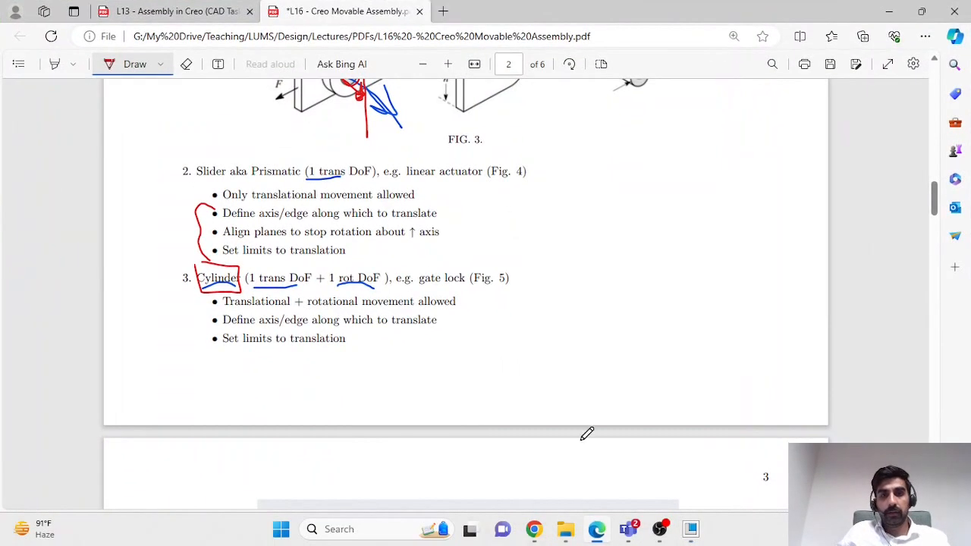
scroll(571, 395, up, 4)
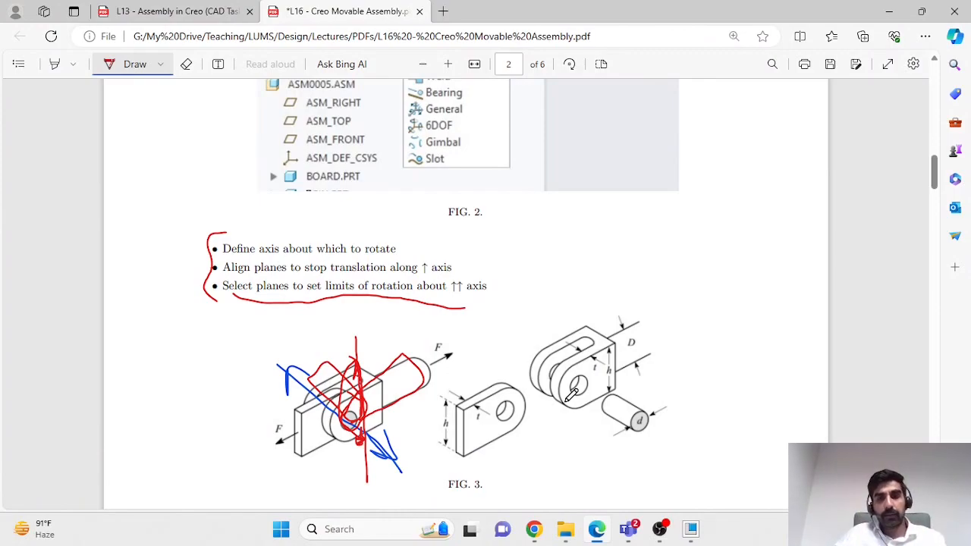
scroll(571, 395, down, 2)
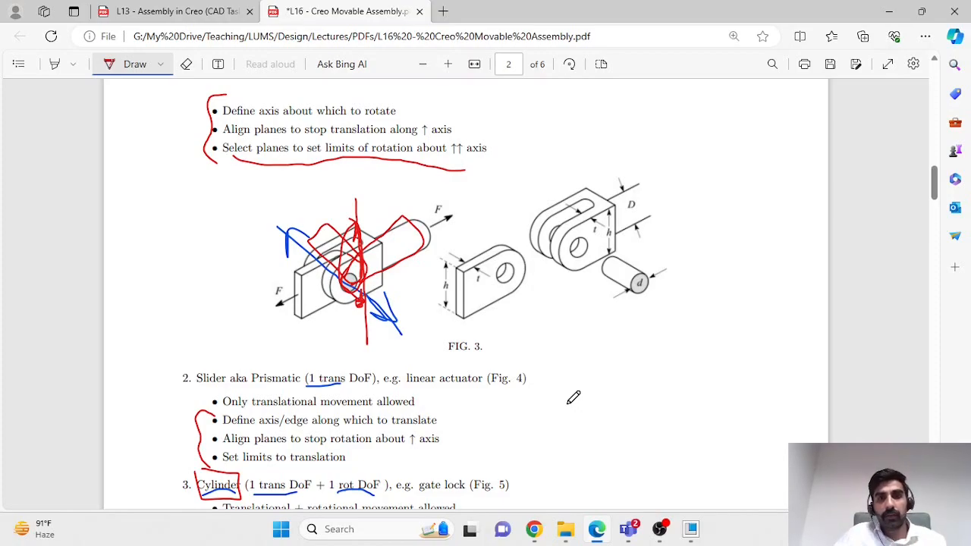
scroll(618, 387, down, 8)
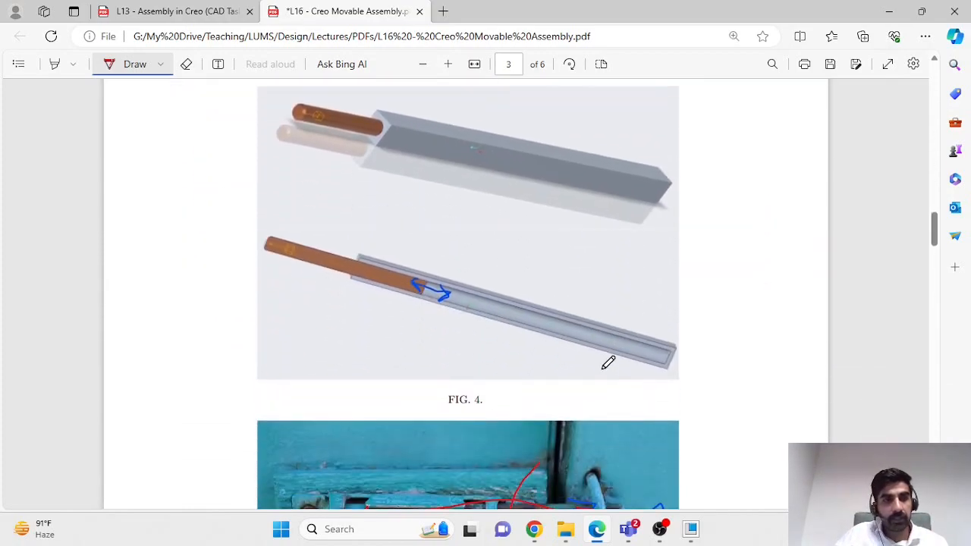
scroll(608, 363, down, 8)
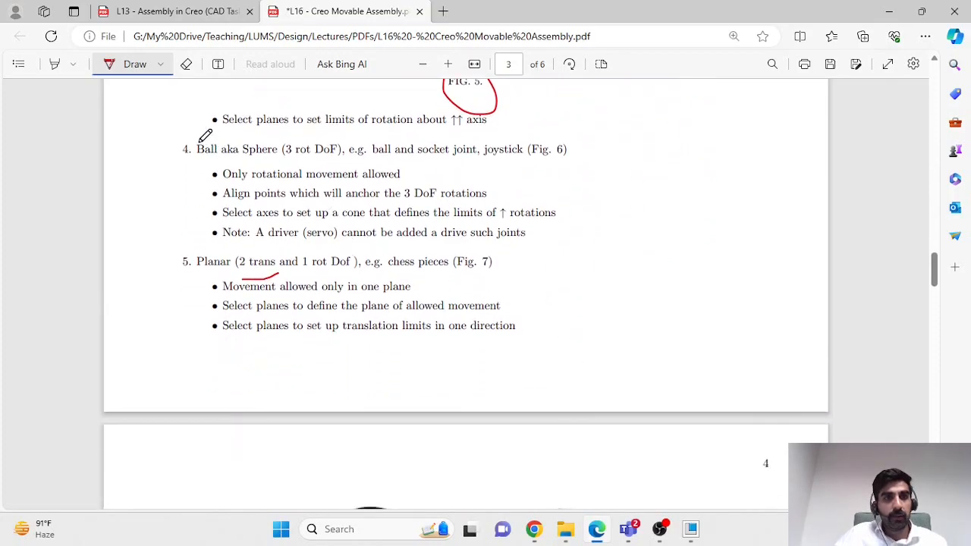
mouse_move(196, 138)
mouse_down()
mouse_move(164, 150)
mouse_move(196, 150)
mouse_up()
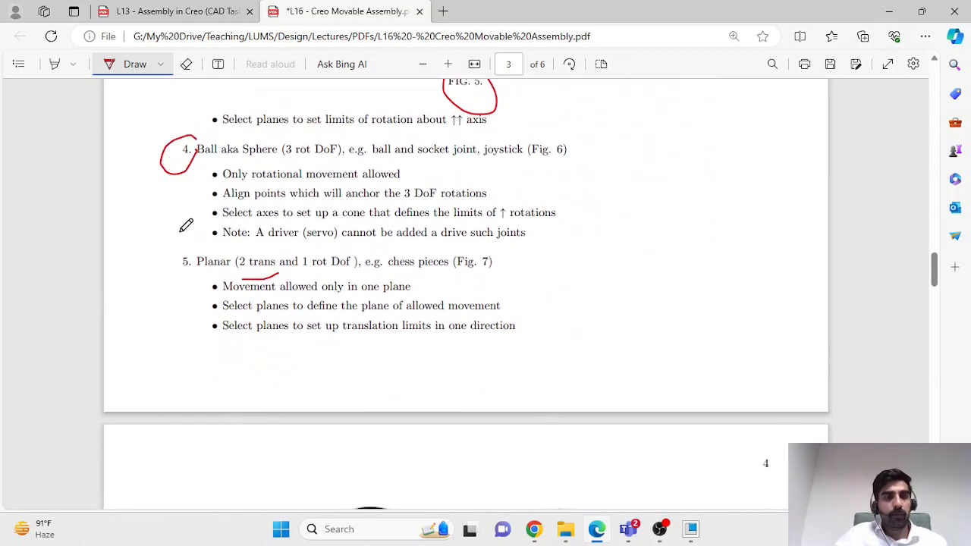
mouse_move(186, 236)
mouse_down()
mouse_move(191, 277)
mouse_move(190, 241)
mouse_up()
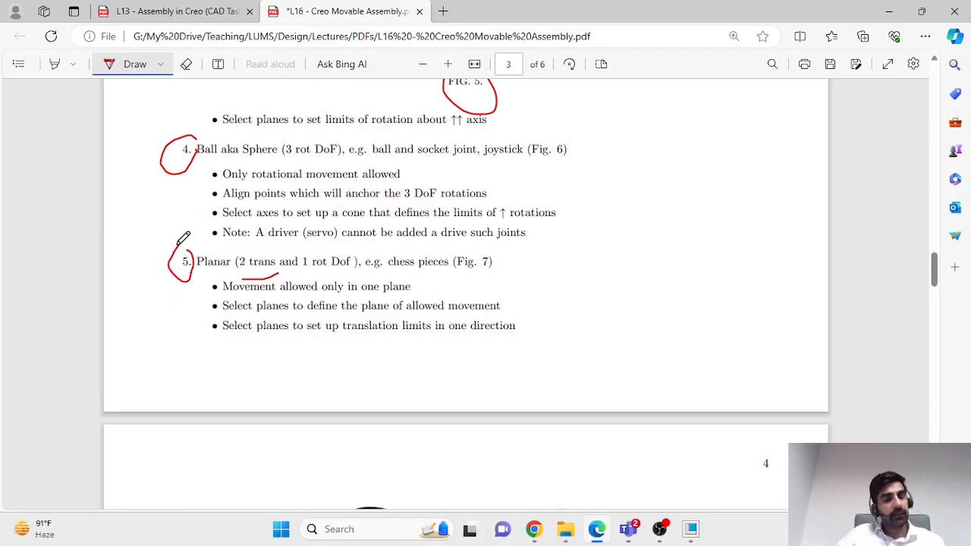
Step: Circle list number 6 (Bearing) in red below the Fig. 7 chessboard on page 4
scroll(200, 235, down, 15)
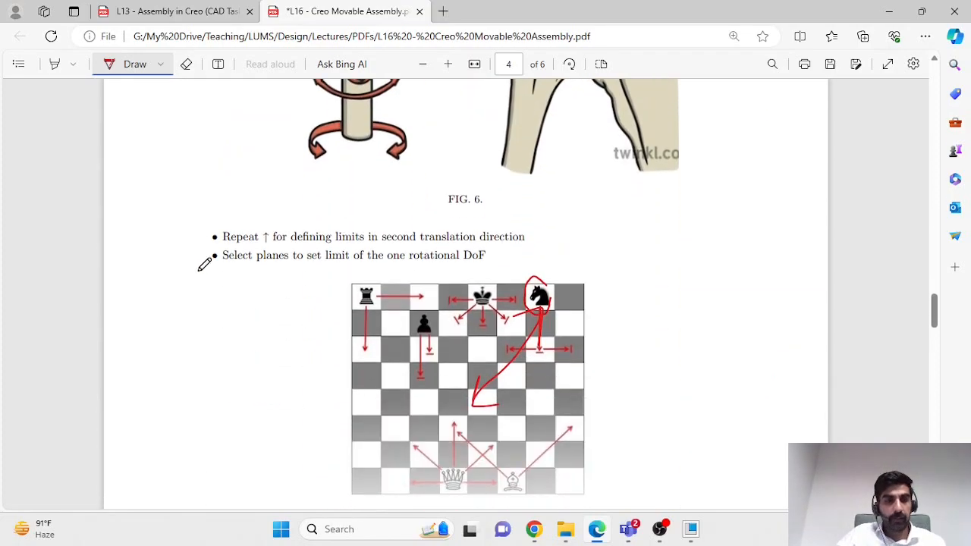
scroll(203, 271, down, 7)
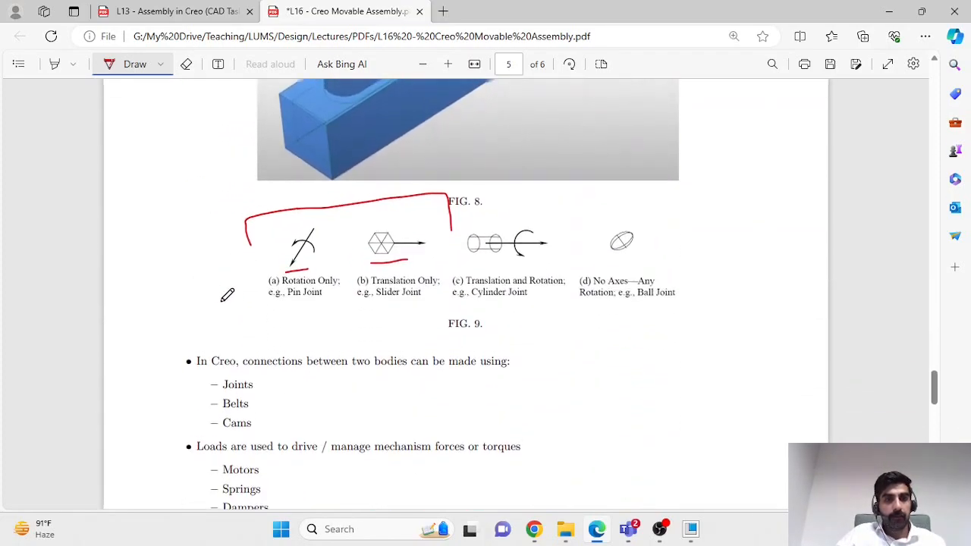
scroll(226, 293, up, 8)
drag(204, 122, 208, 130)
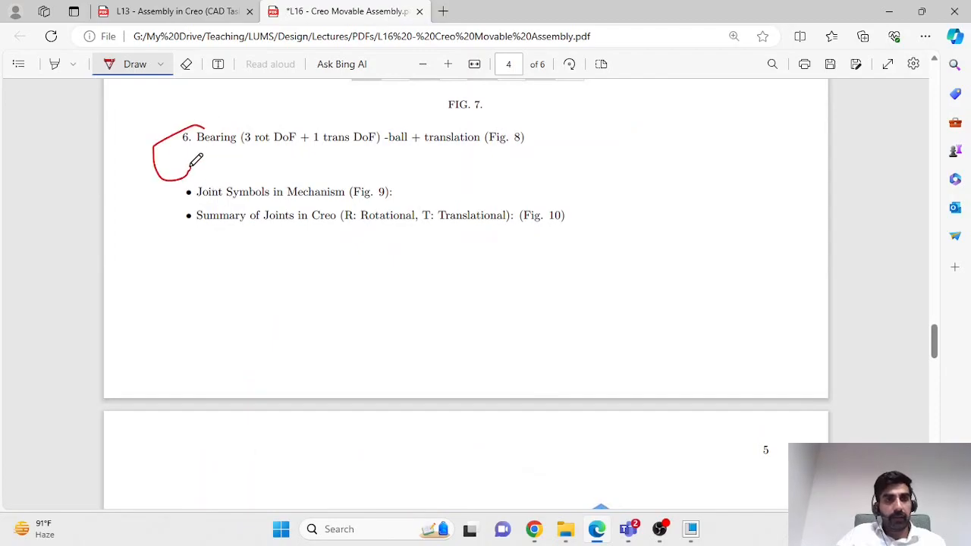
Step: Draw a red bracket beside the list of connection types, from User Defined to Slot, in Fig. 2 on page 2
scroll(290, 167, up, 10)
scroll(366, 183, up, 15)
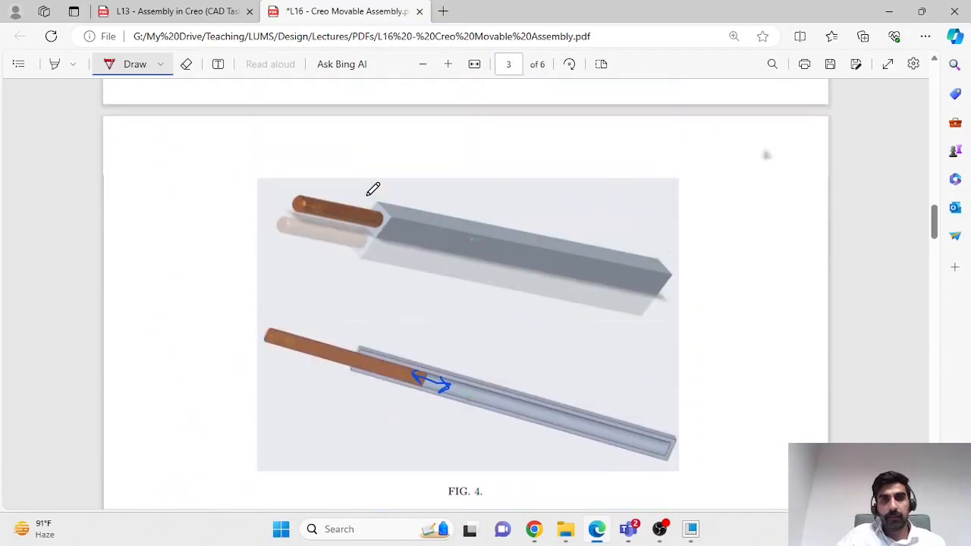
scroll(378, 198, up, 5)
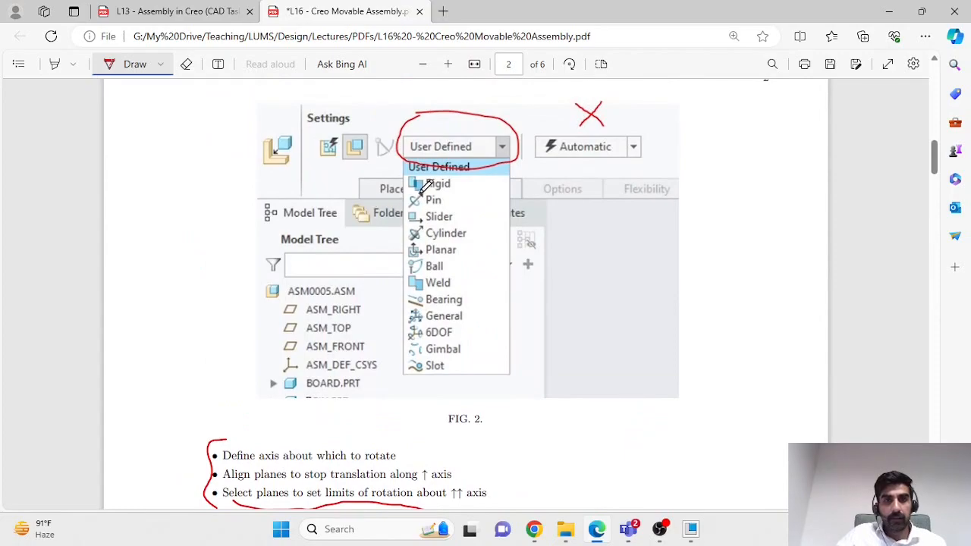
mouse_move(514, 168)
mouse_down()
mouse_move(535, 243)
mouse_move(539, 337)
mouse_move(531, 358)
mouse_move(517, 343)
mouse_up()
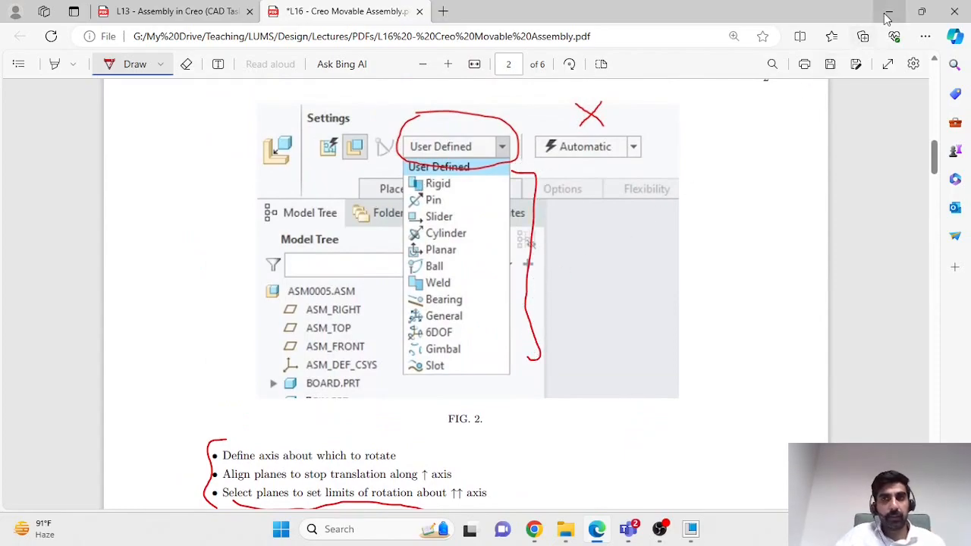